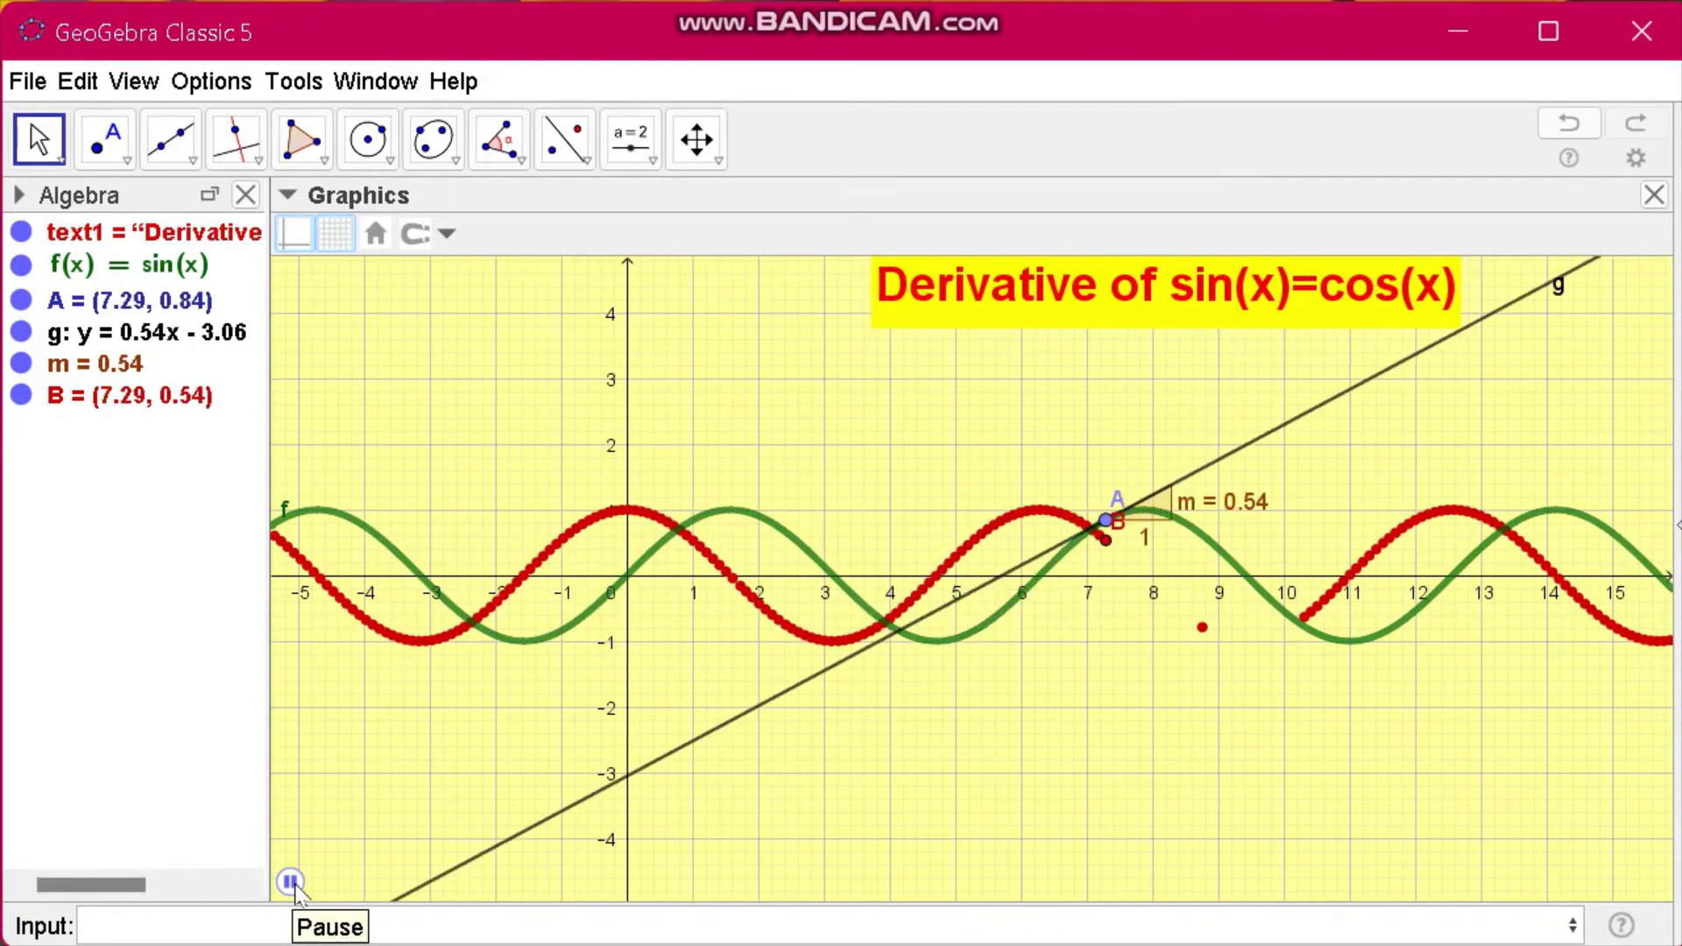
pyautogui.click(292, 882)
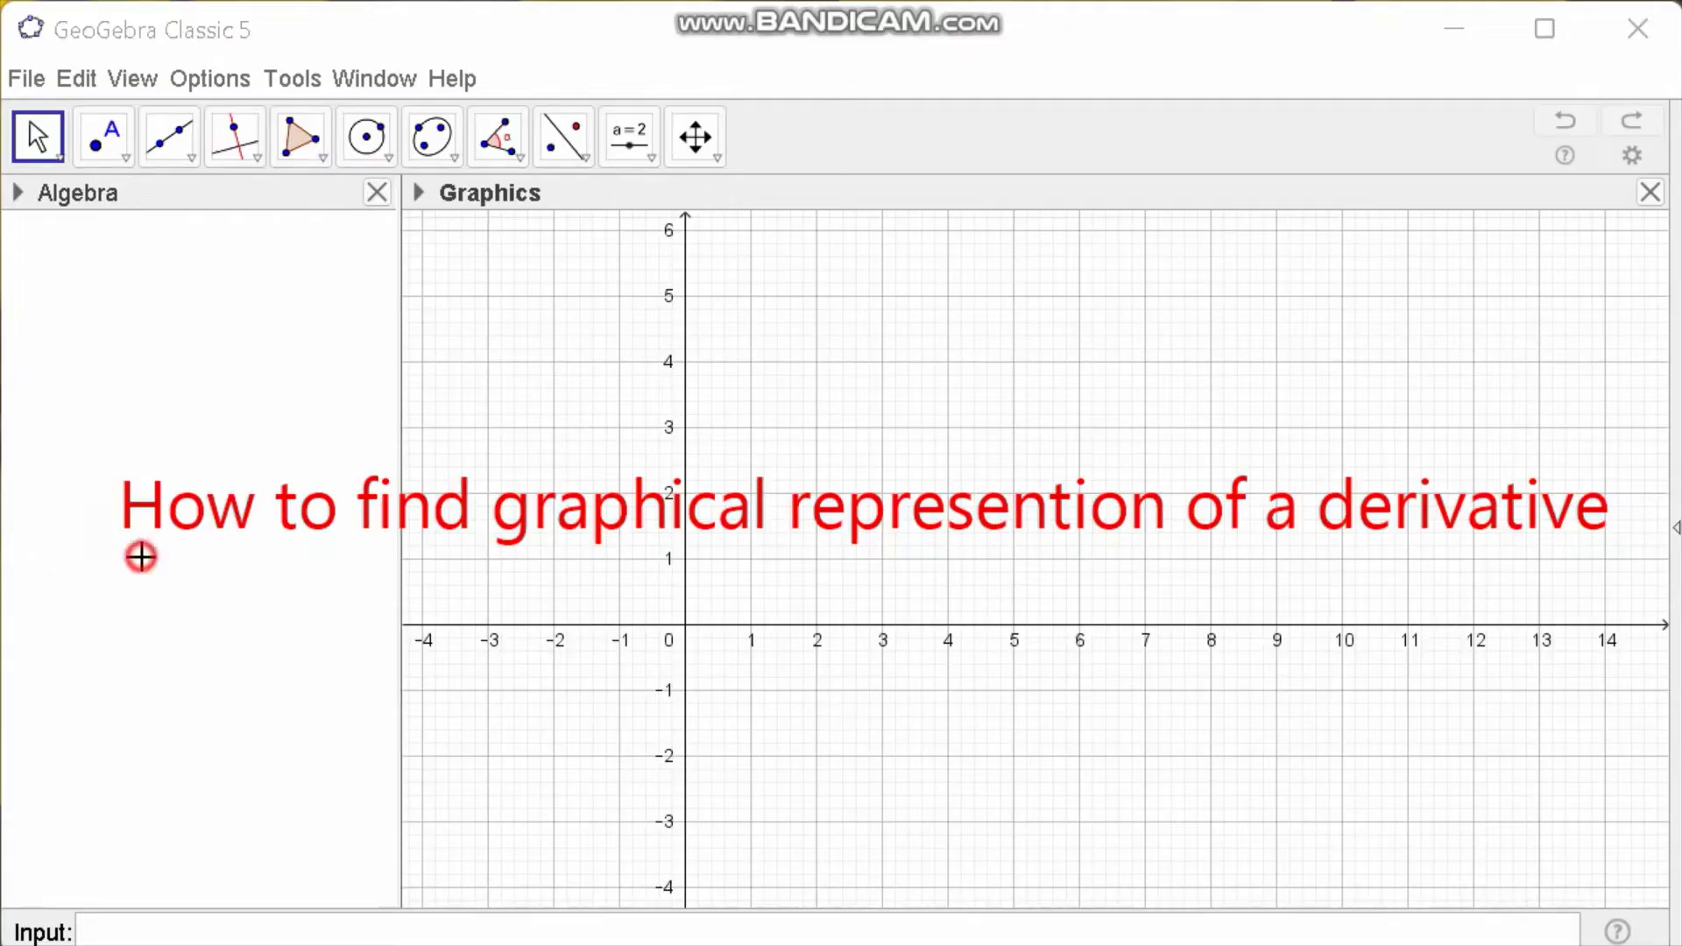
pyautogui.moveTo(140, 556)
pyautogui.mouseDown()
pyautogui.moveTo(1512, 613)
pyautogui.moveTo(1593, 547)
pyautogui.mouseUp()
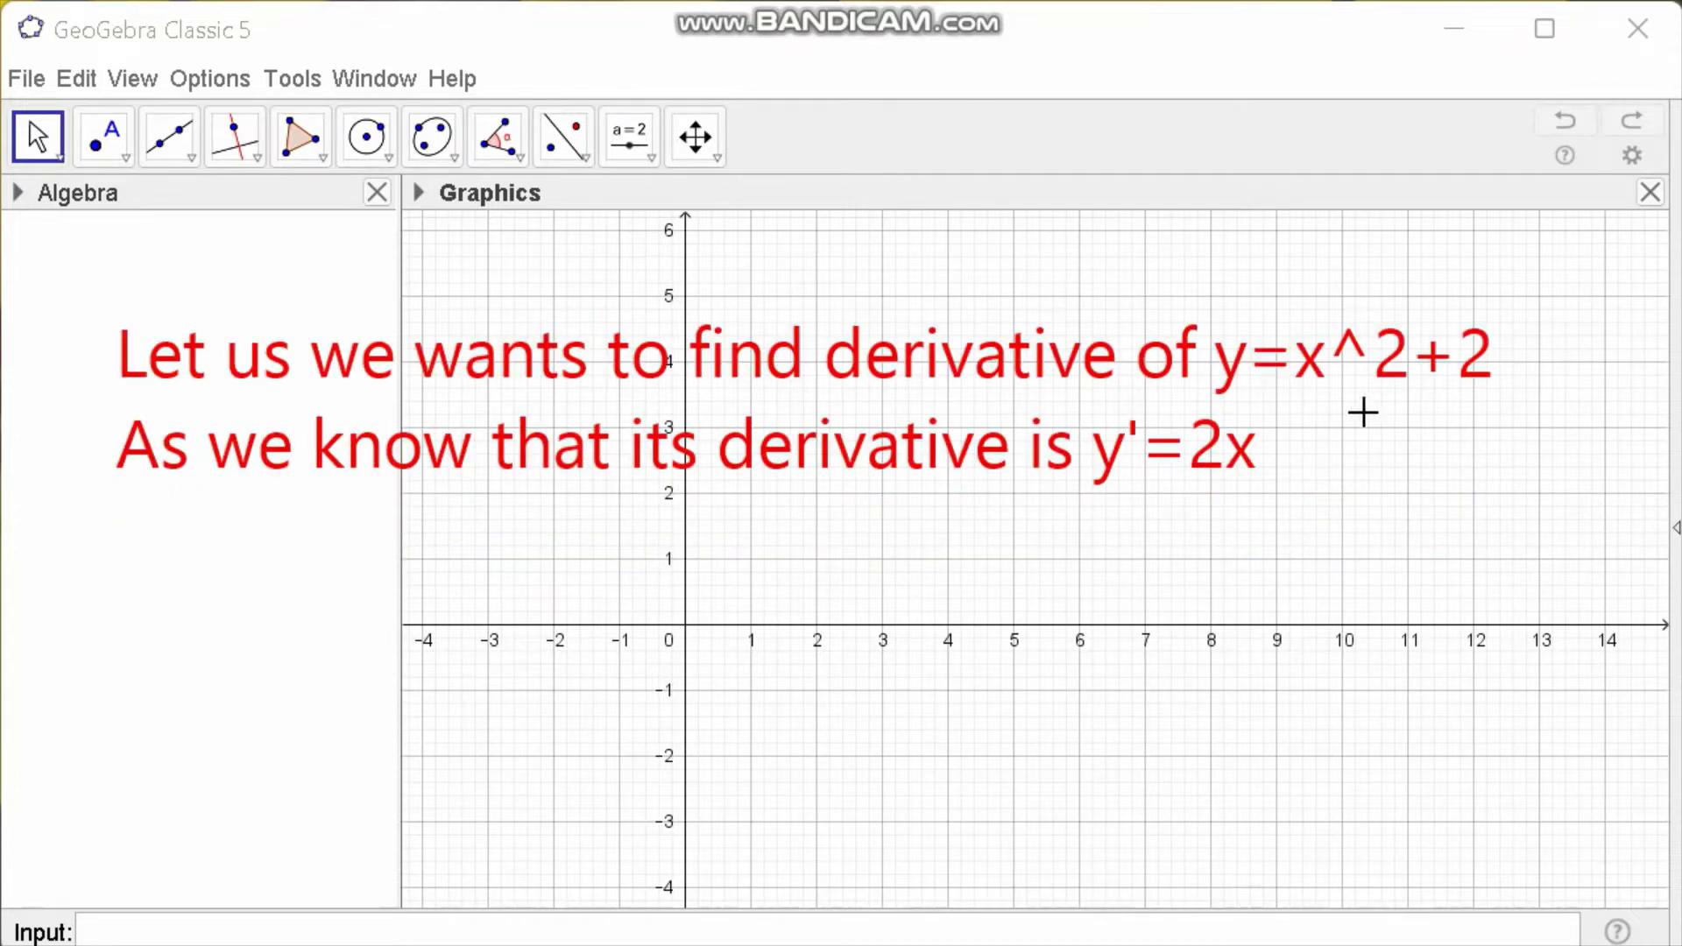
pyautogui.moveTo(1207, 407); pyautogui.dragTo(1478, 404)
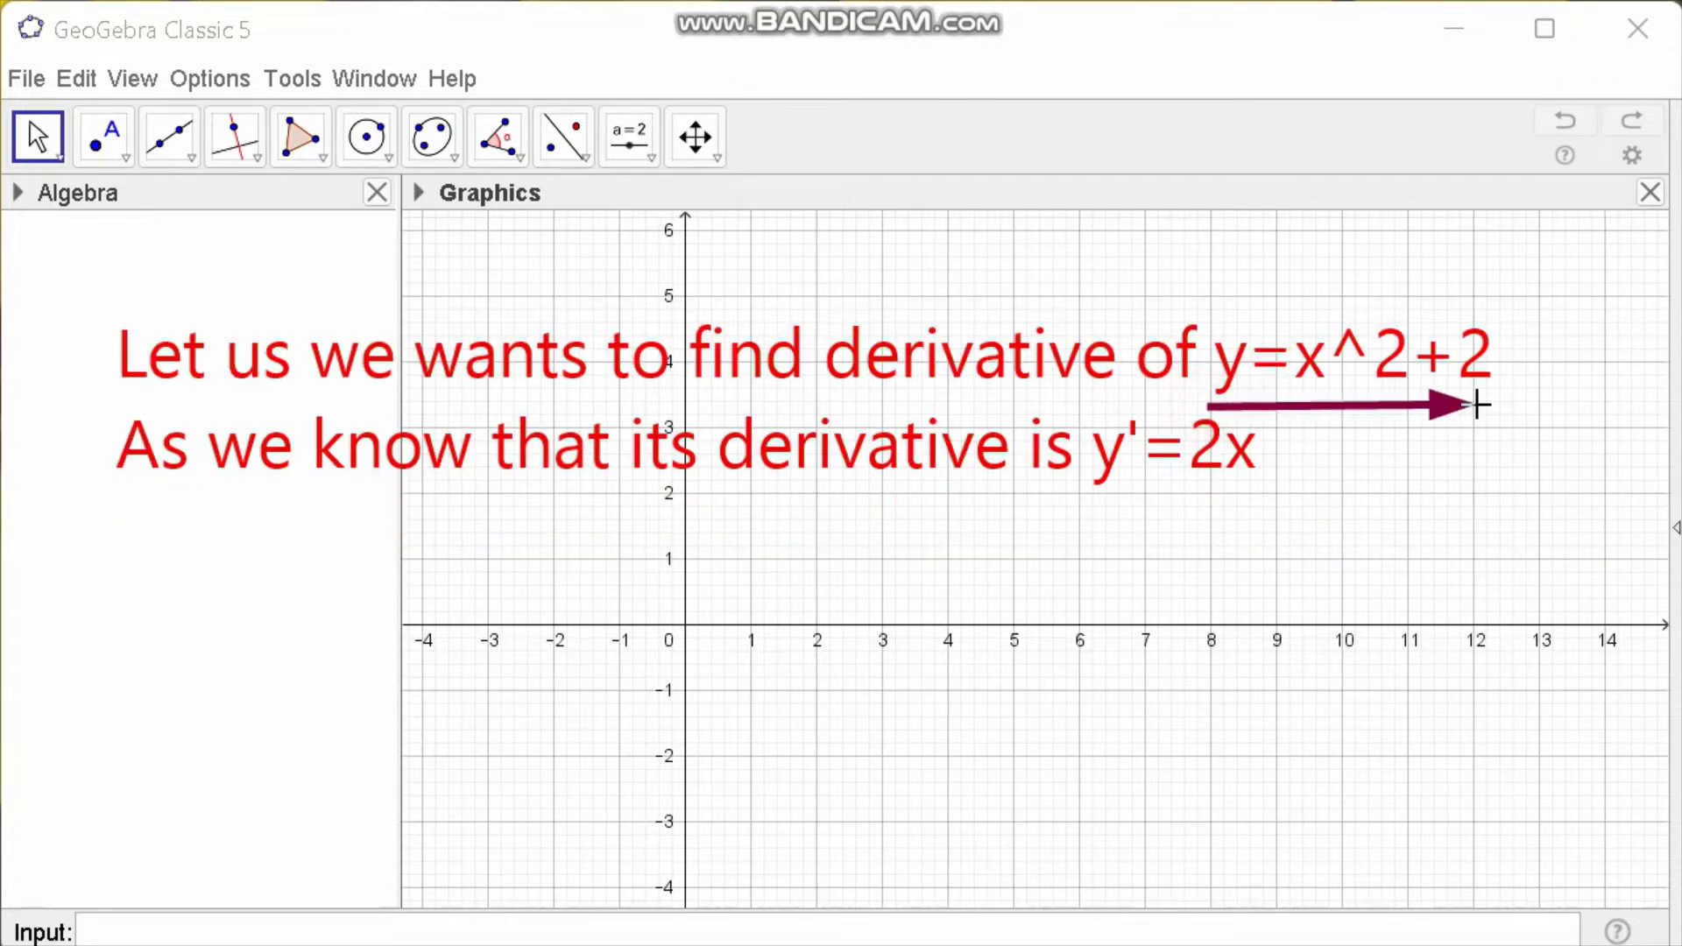
pyautogui.moveTo(184, 501)
pyautogui.mouseDown()
pyautogui.moveTo(1285, 561)
pyautogui.moveTo(1298, 502)
pyautogui.mouseUp()
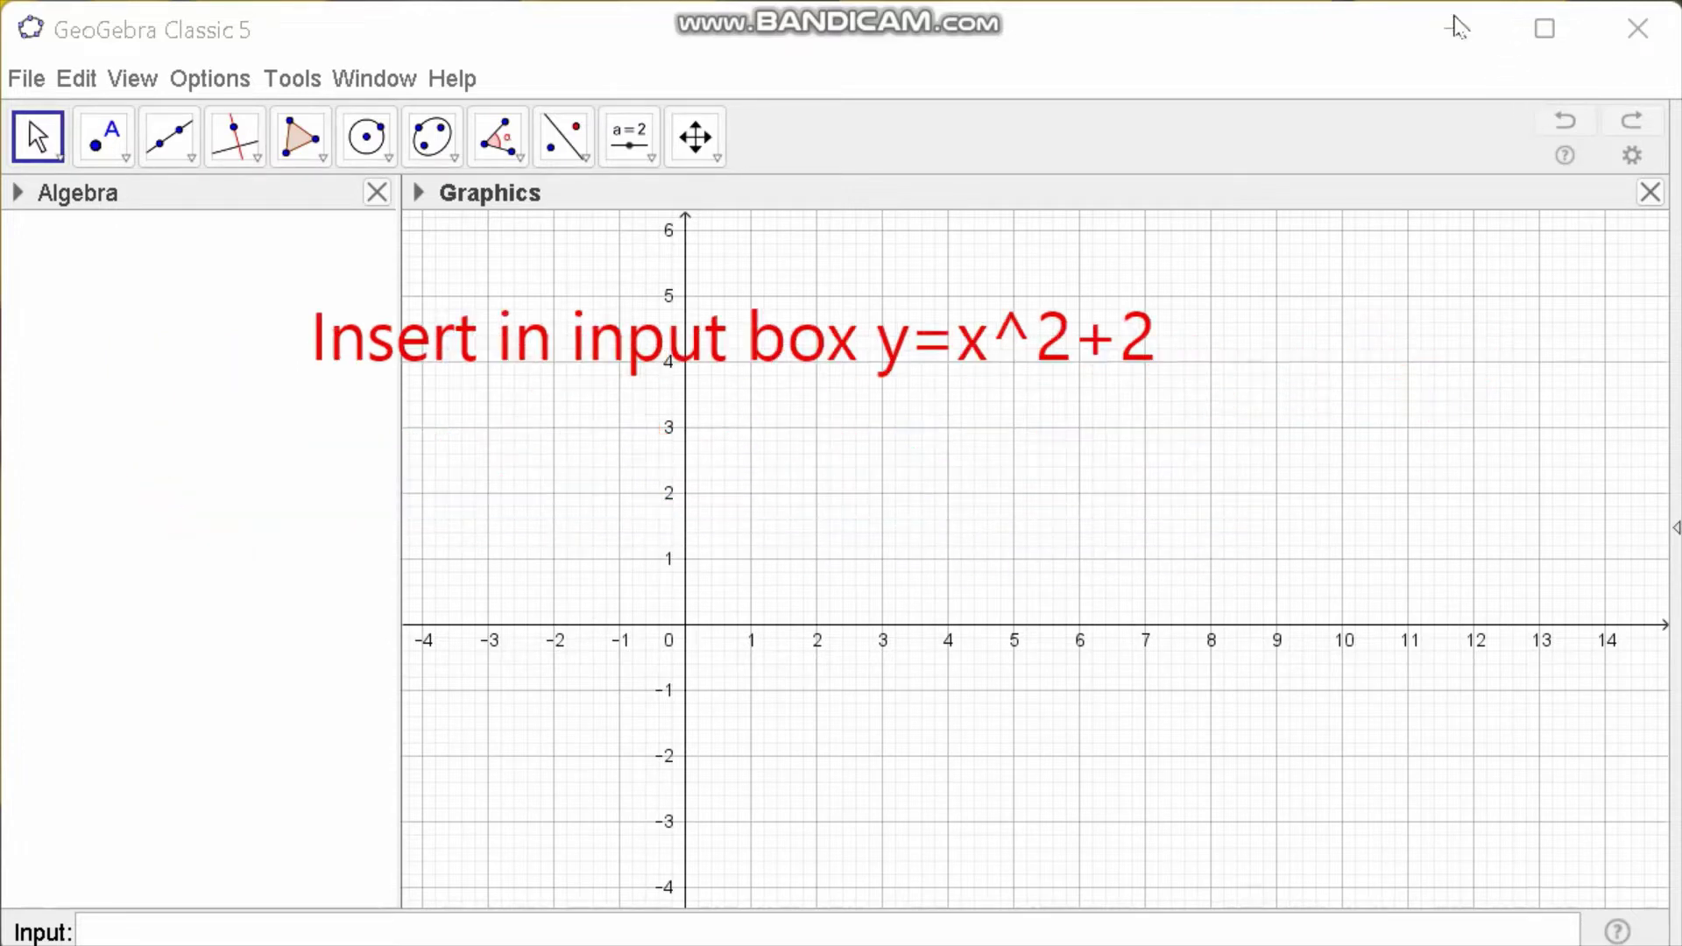
pyautogui.moveTo(854, 406); pyautogui.dragTo(1196, 398)
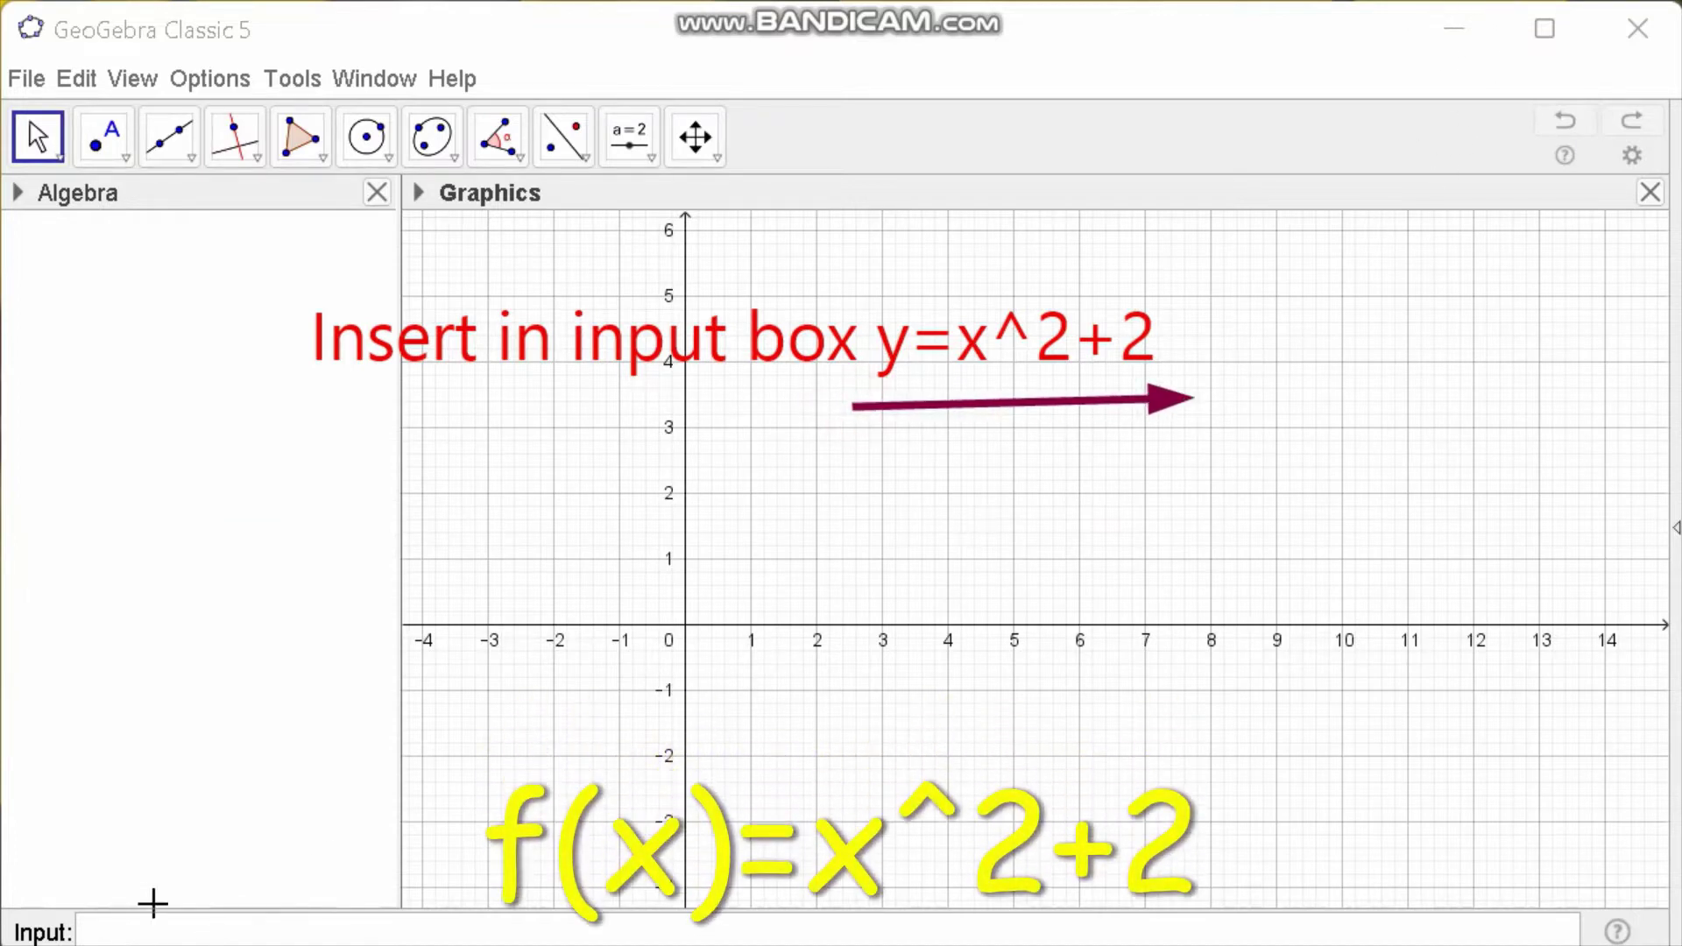
pyautogui.press('Escape')
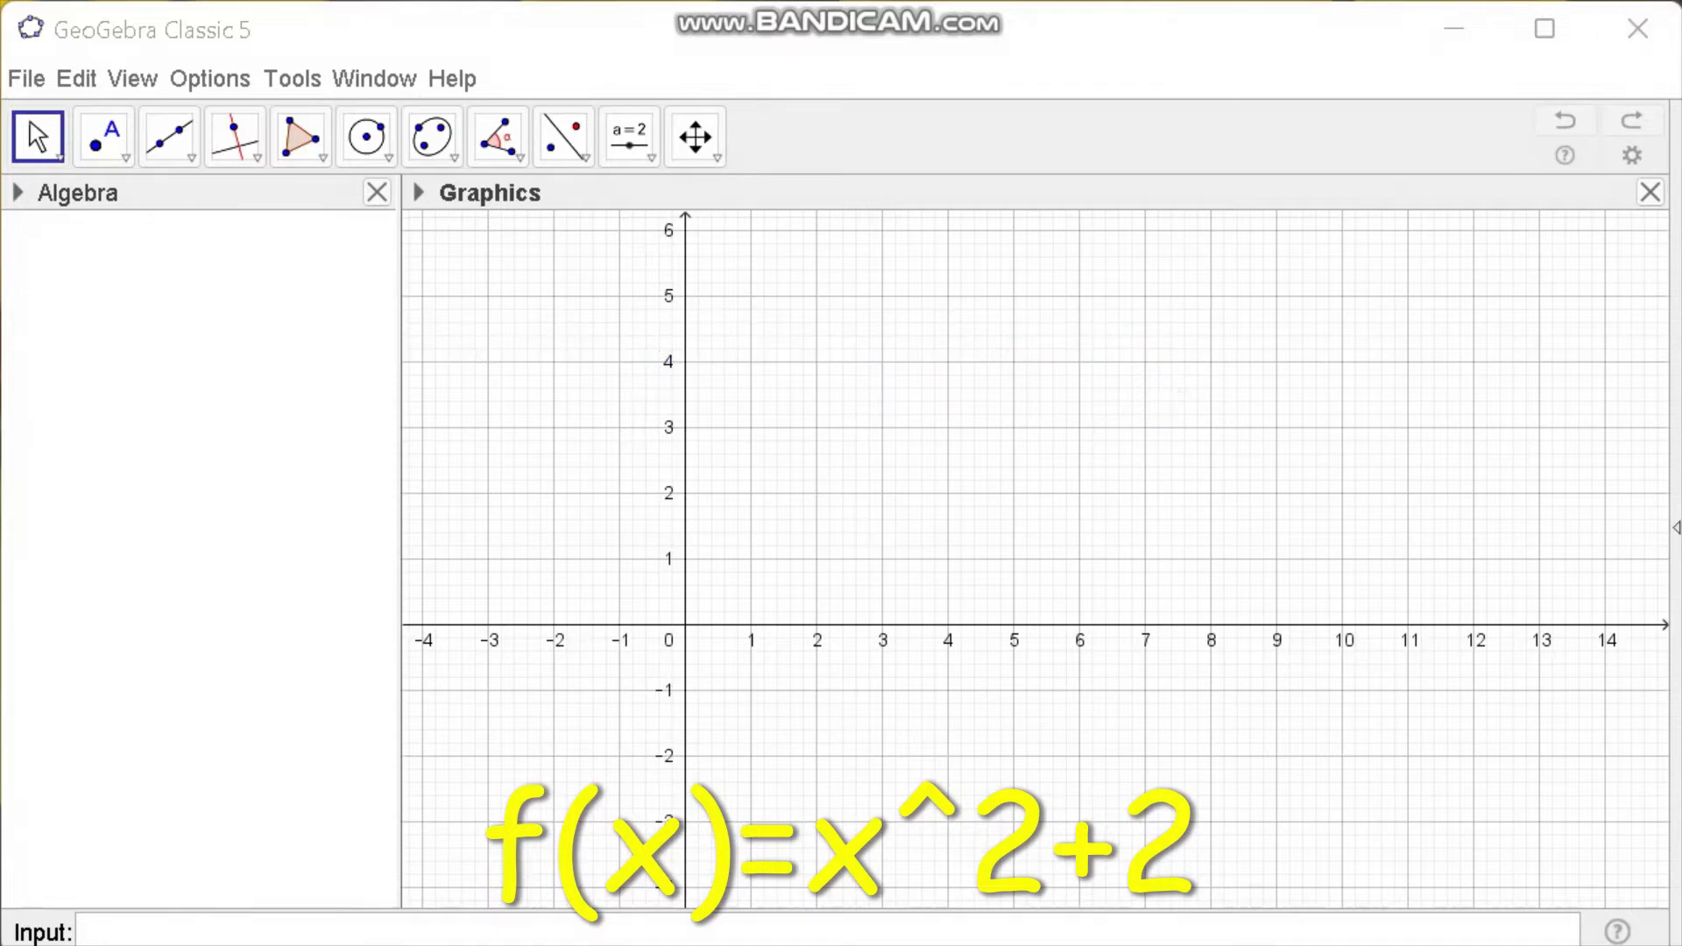
# Define and plot the function f(x)=x^2+2
pyautogui.click(115, 930)
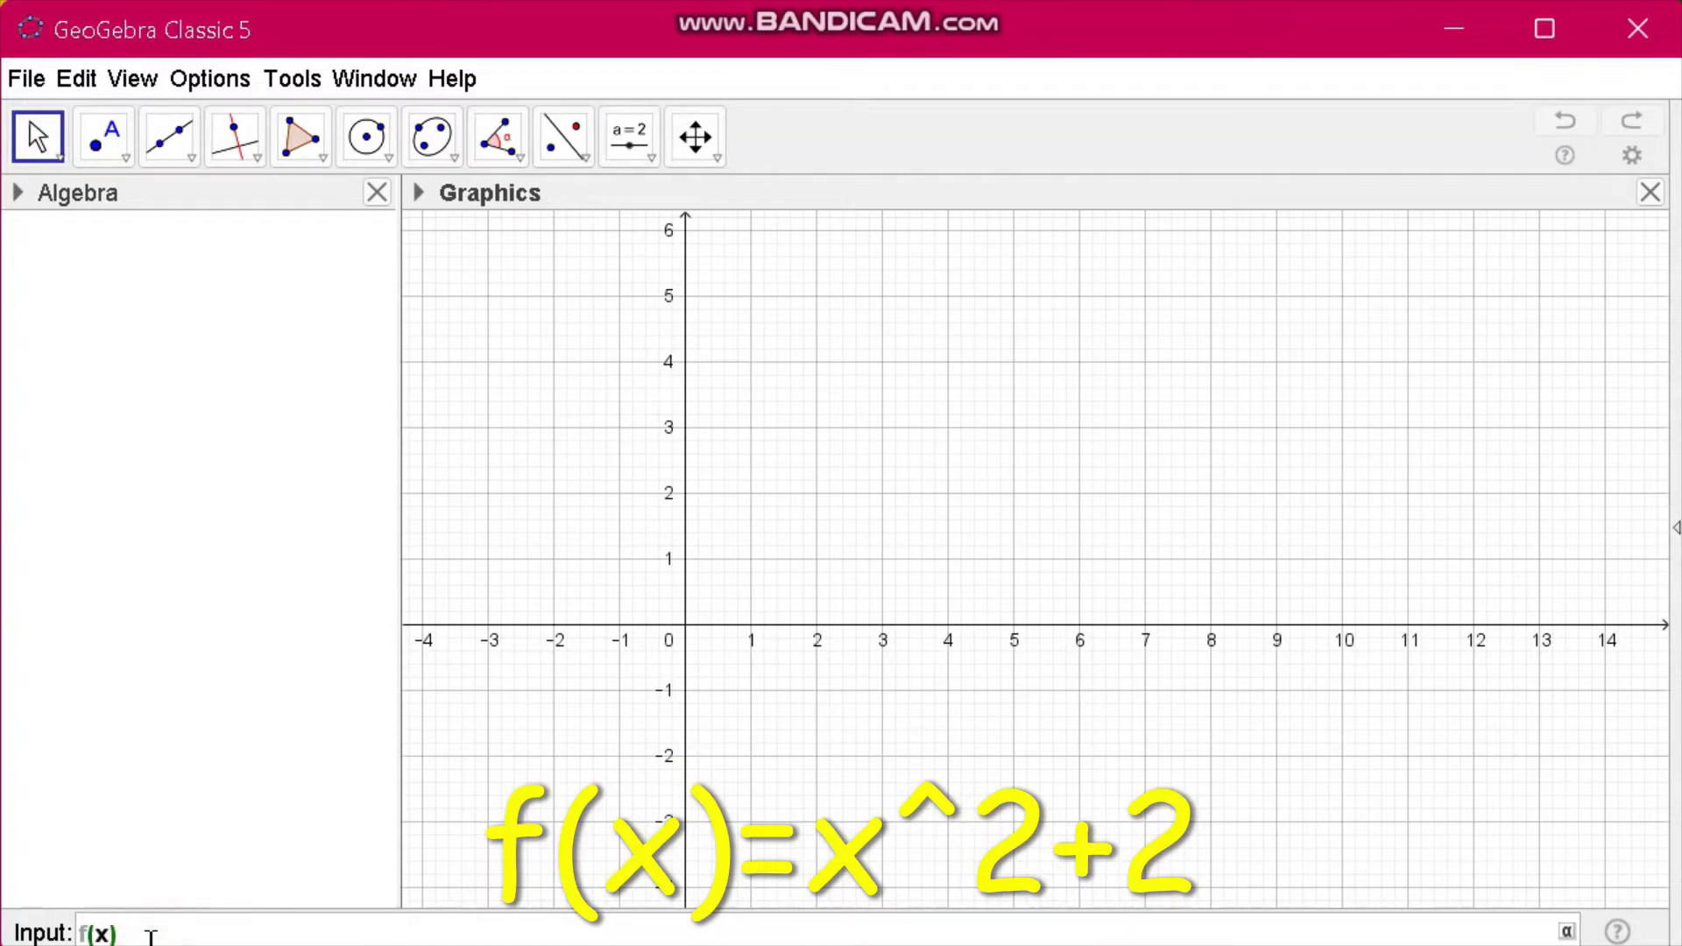
pyautogui.write('f(x)=x^2+2')
pyautogui.click(253, 939)
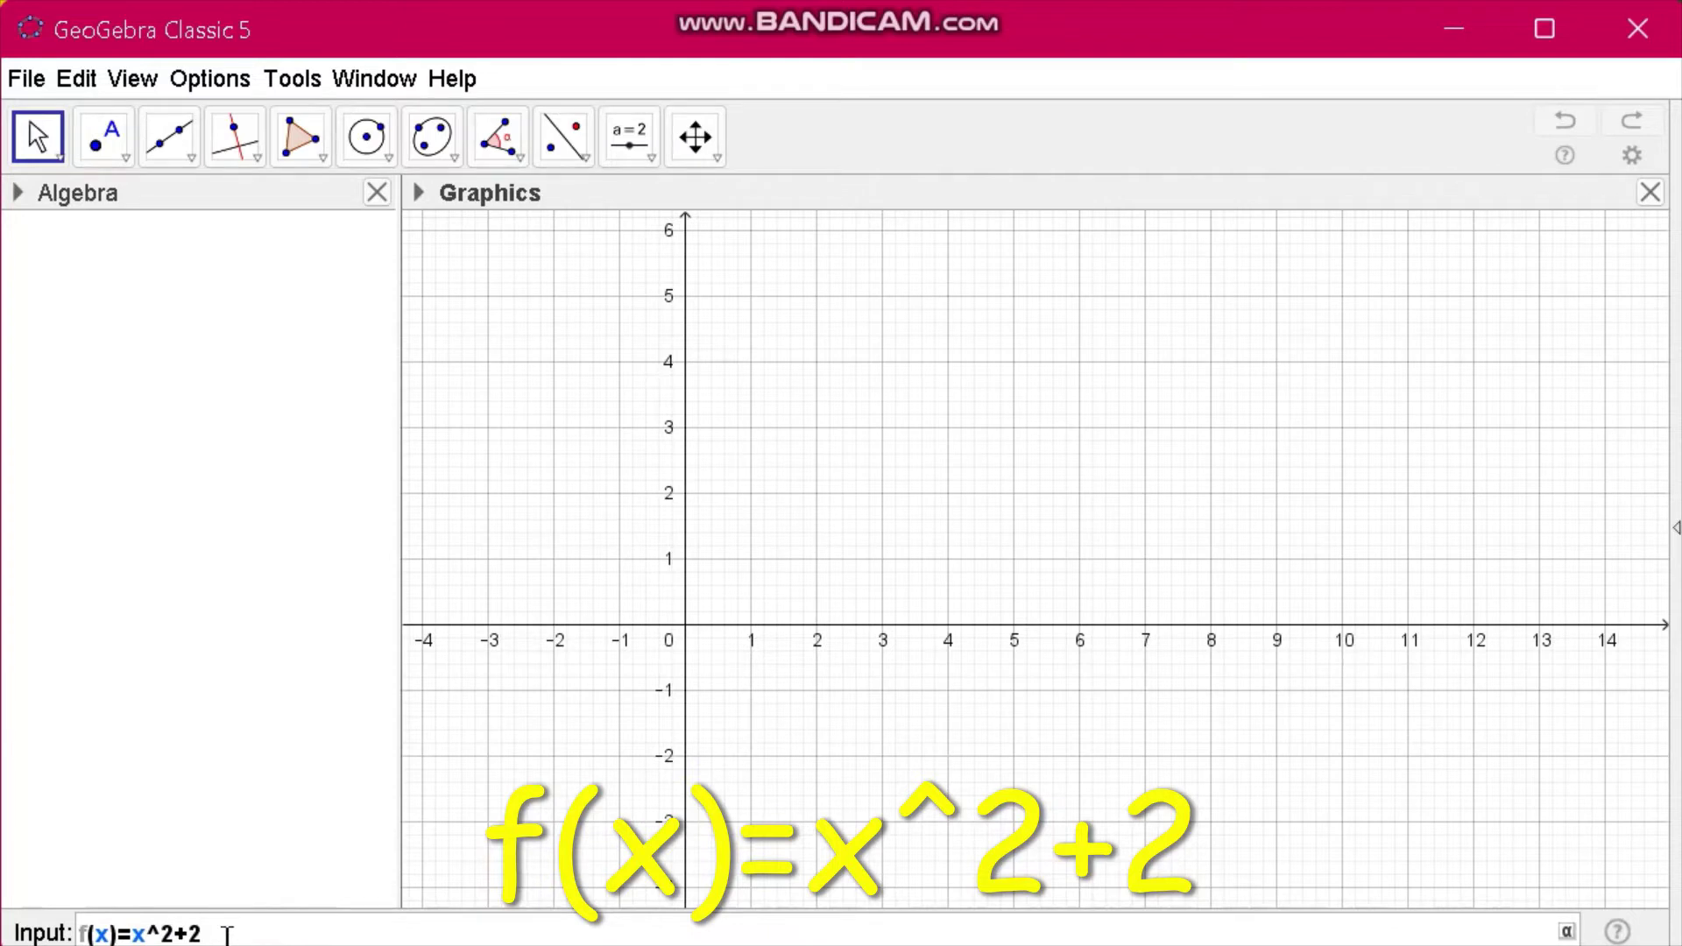
pyautogui.press('Return')
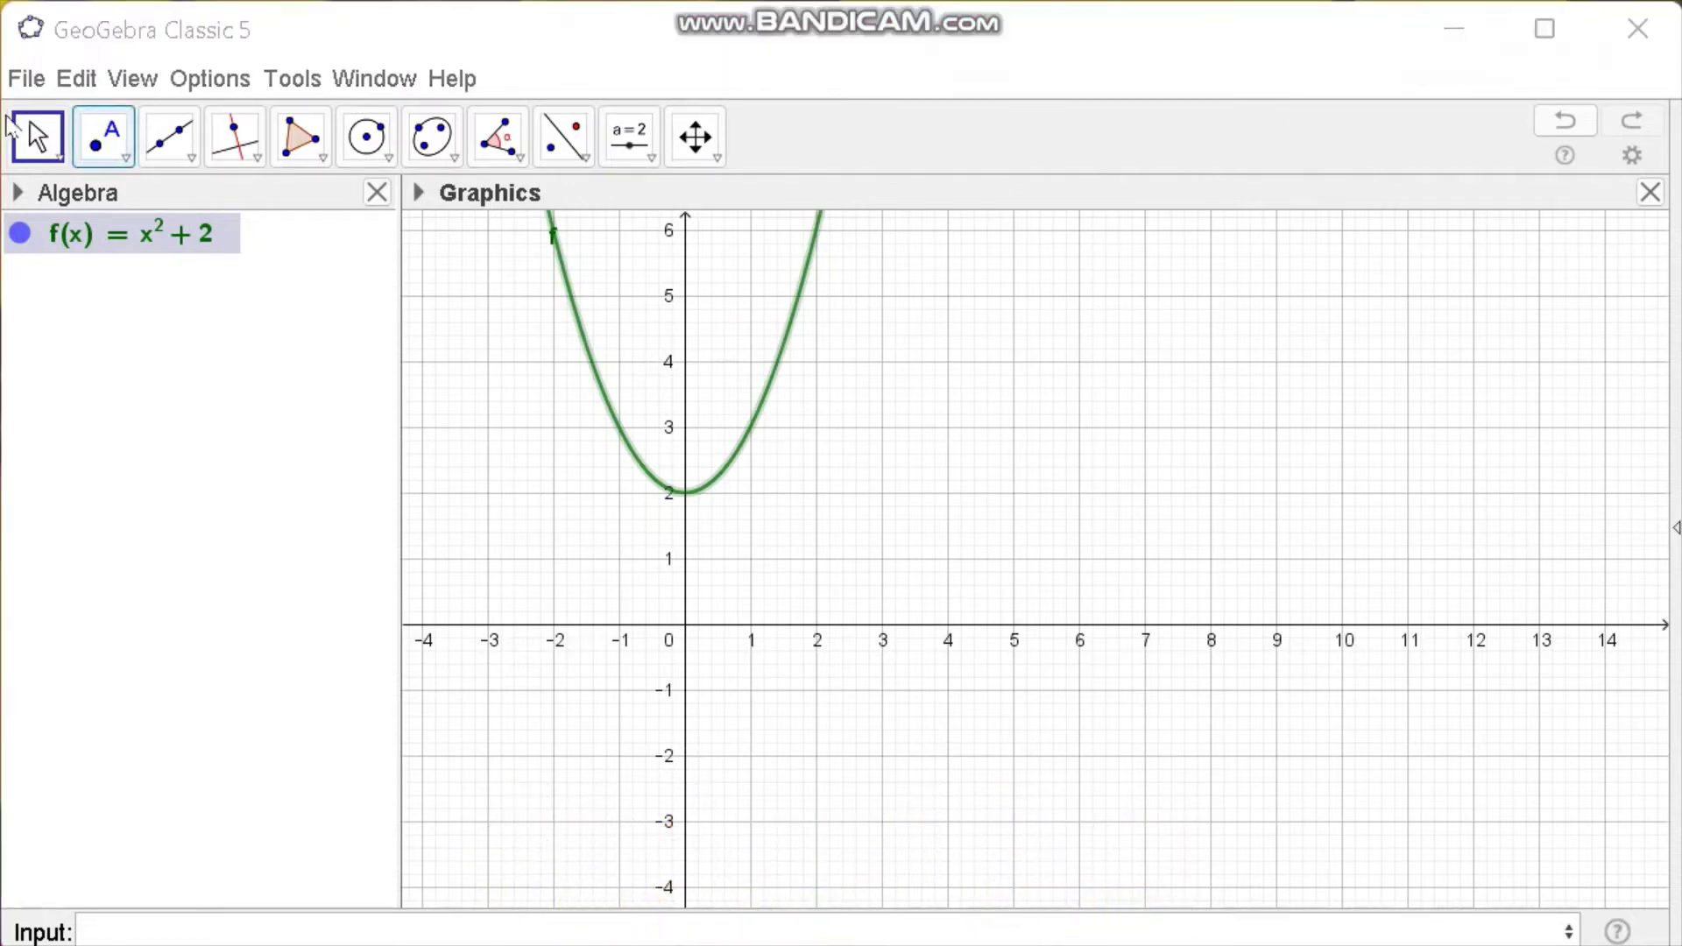
pyautogui.moveTo(509, 345); pyautogui.dragTo(695, 518)
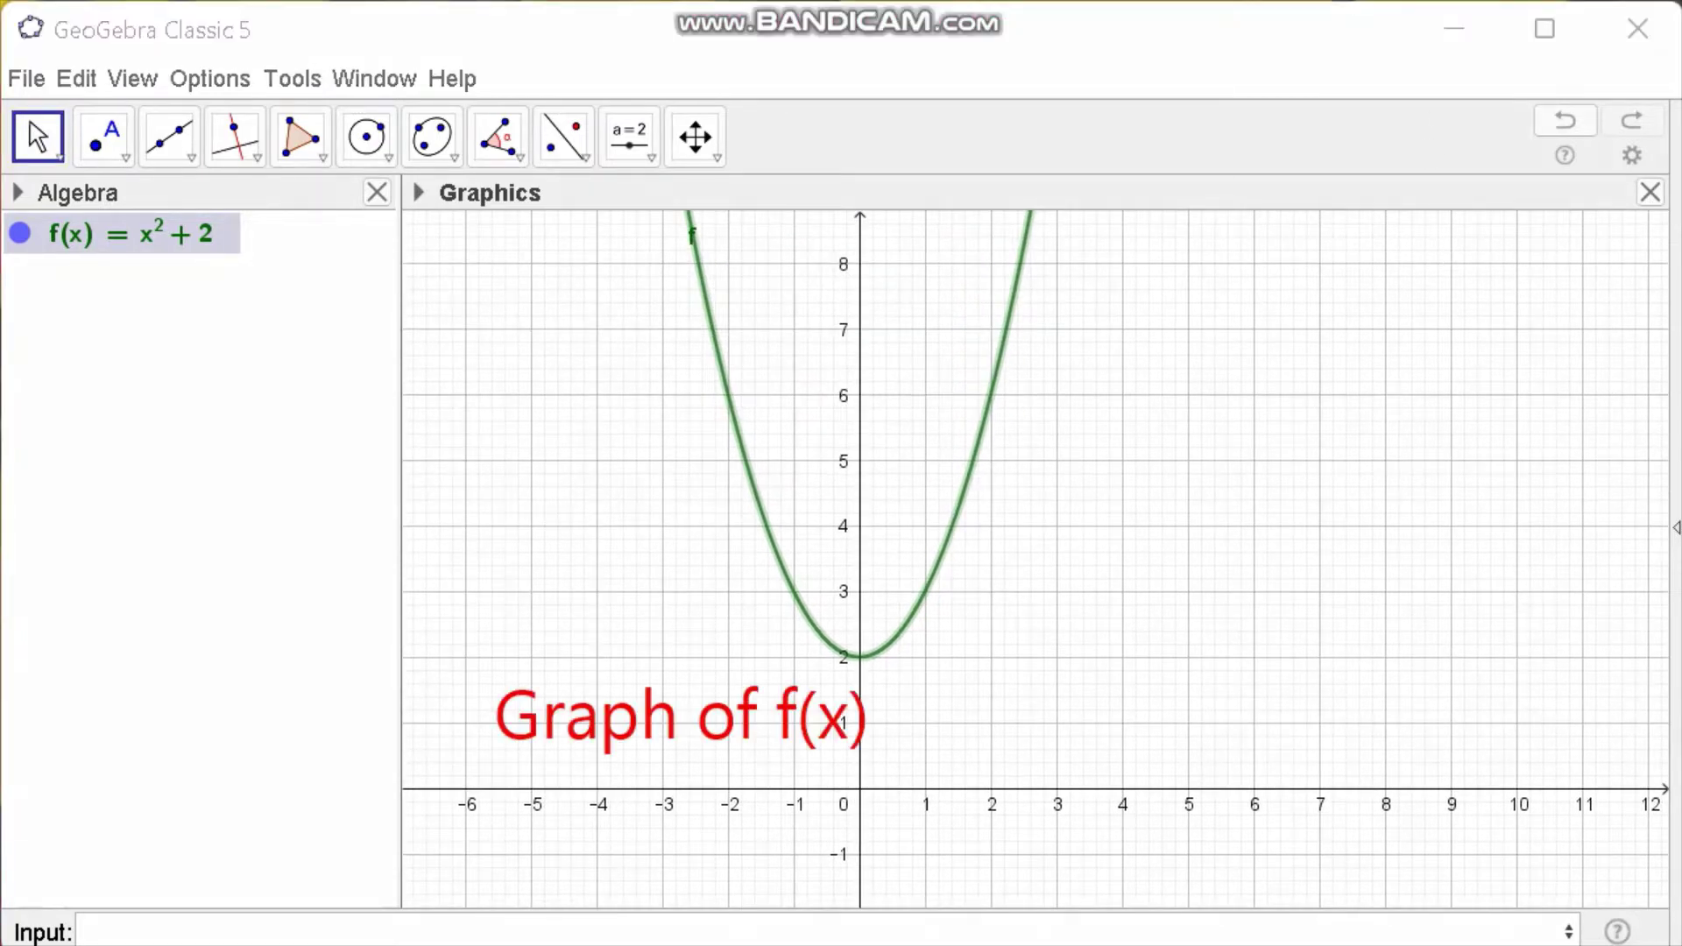
pyautogui.moveTo(1377, 375); pyautogui.dragTo(983, 414)
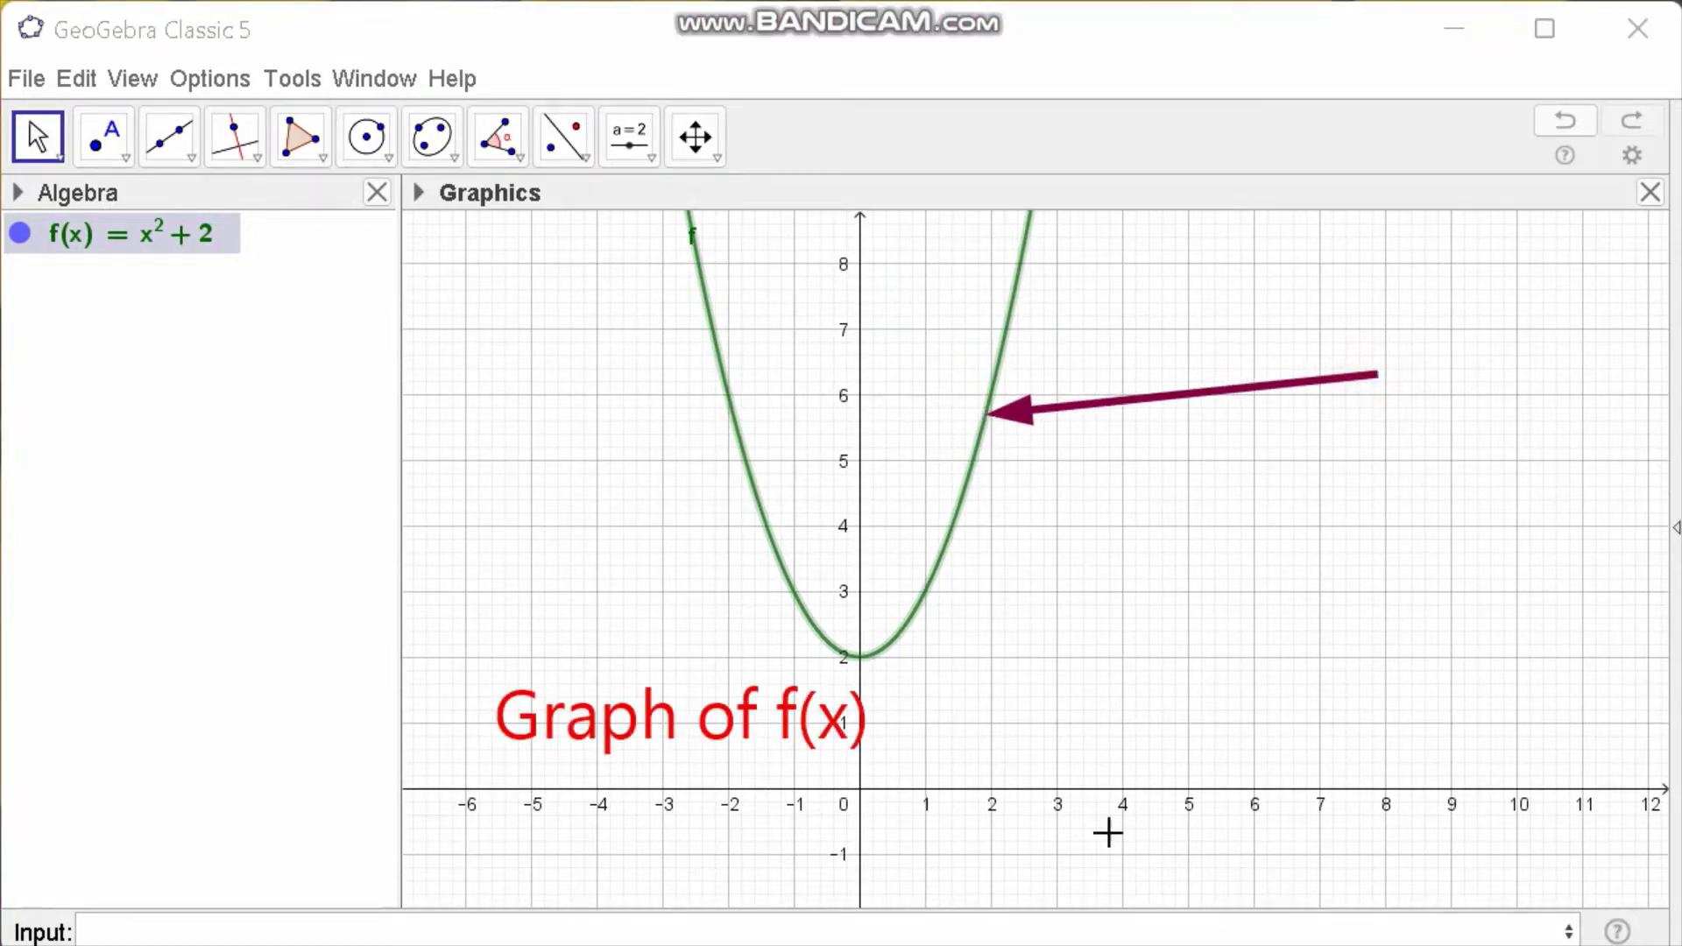
pyautogui.moveTo(1222, 668); pyautogui.dragTo(906, 692)
pyautogui.moveTo(334, 670); pyautogui.dragTo(202, 265)
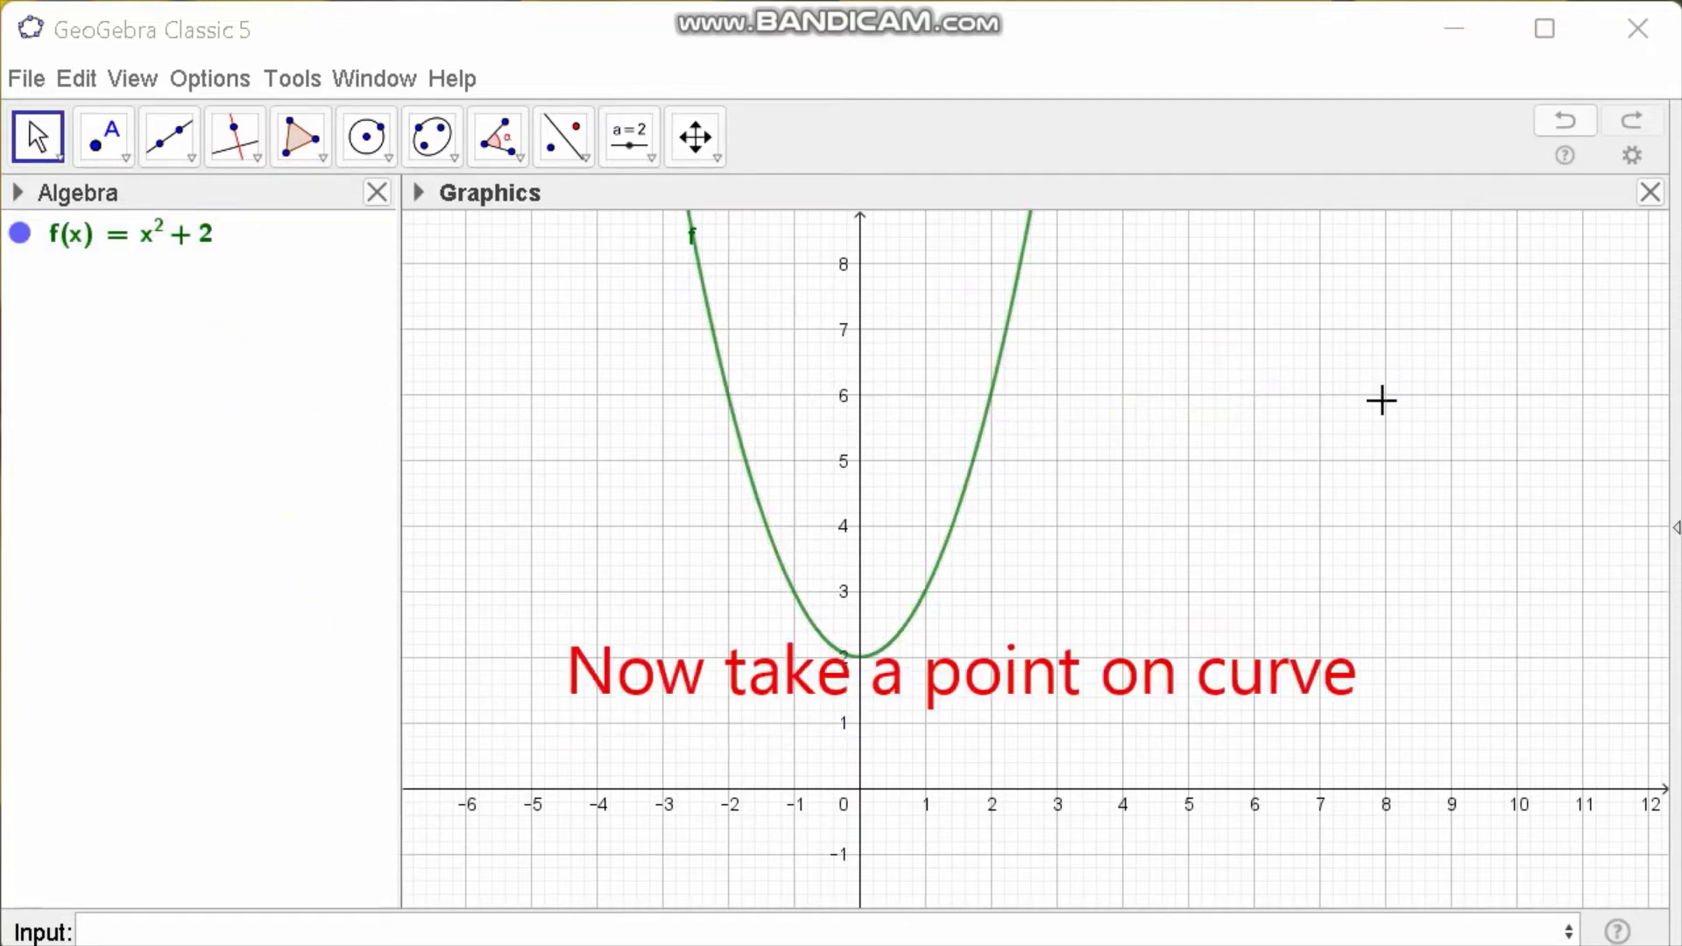
pyautogui.moveTo(1382, 401); pyautogui.dragTo(1257, 623)
pyautogui.moveTo(567, 724)
pyautogui.mouseDown()
pyautogui.moveTo(1115, 751)
pyautogui.moveTo(1336, 726)
pyautogui.mouseUp()
pyautogui.press('Escape')
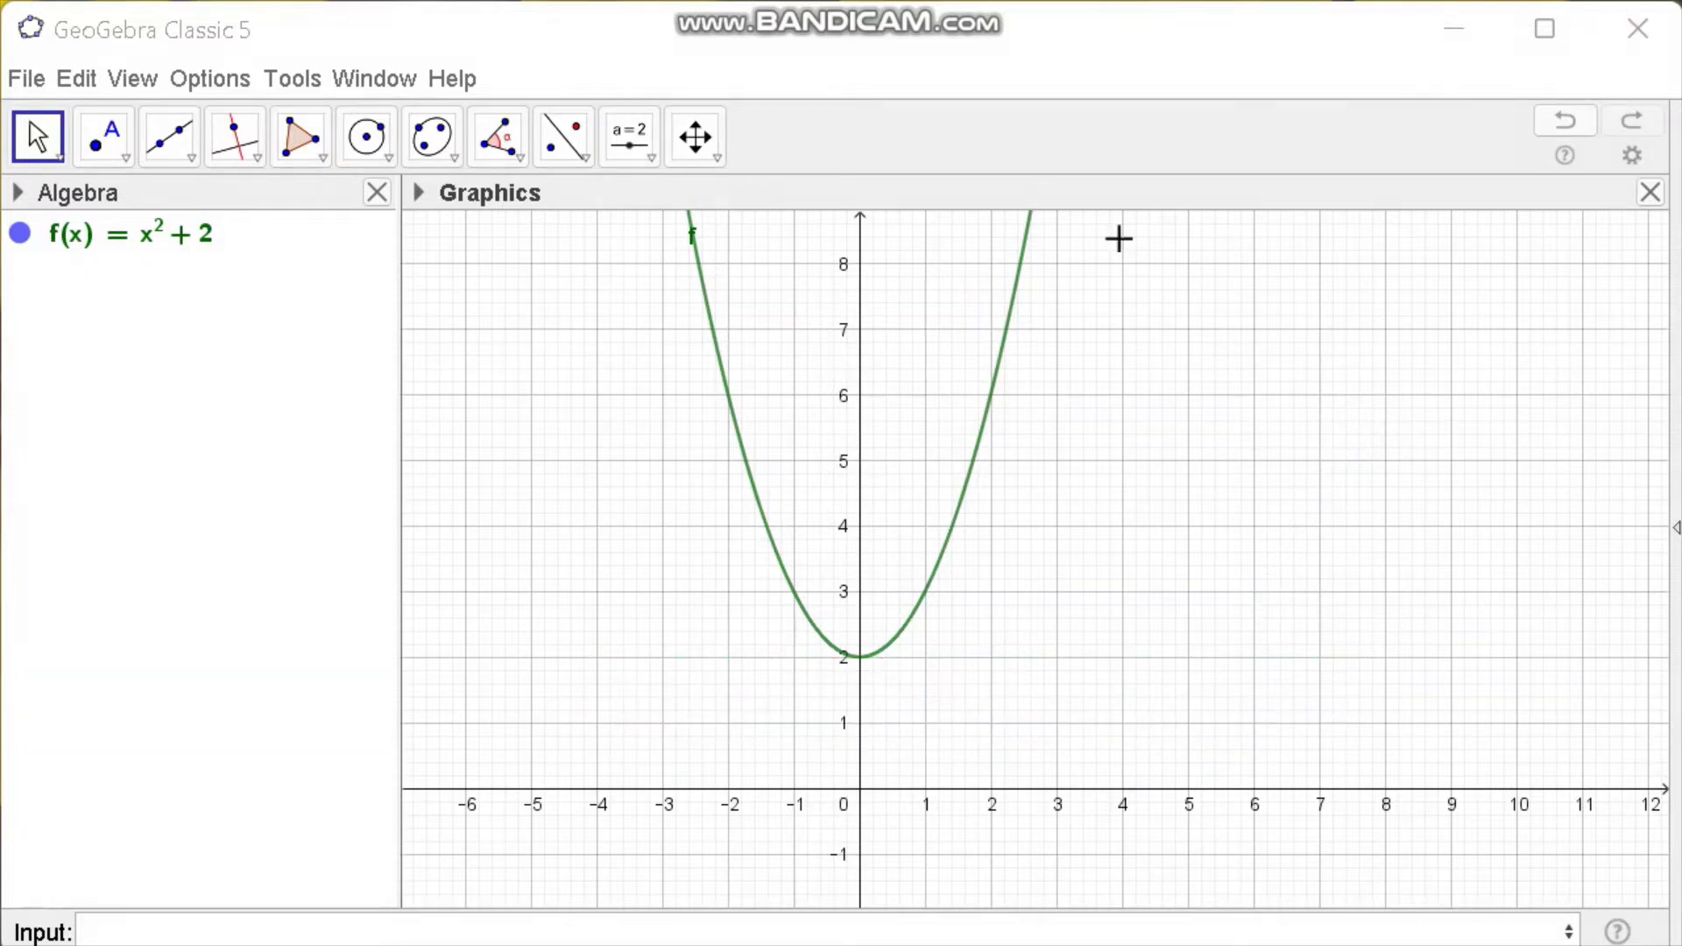
# Place a point on the parabola's right branch at about (2.09, 6.35) and construct the tangent to the curve through it
pyautogui.click(103, 135)
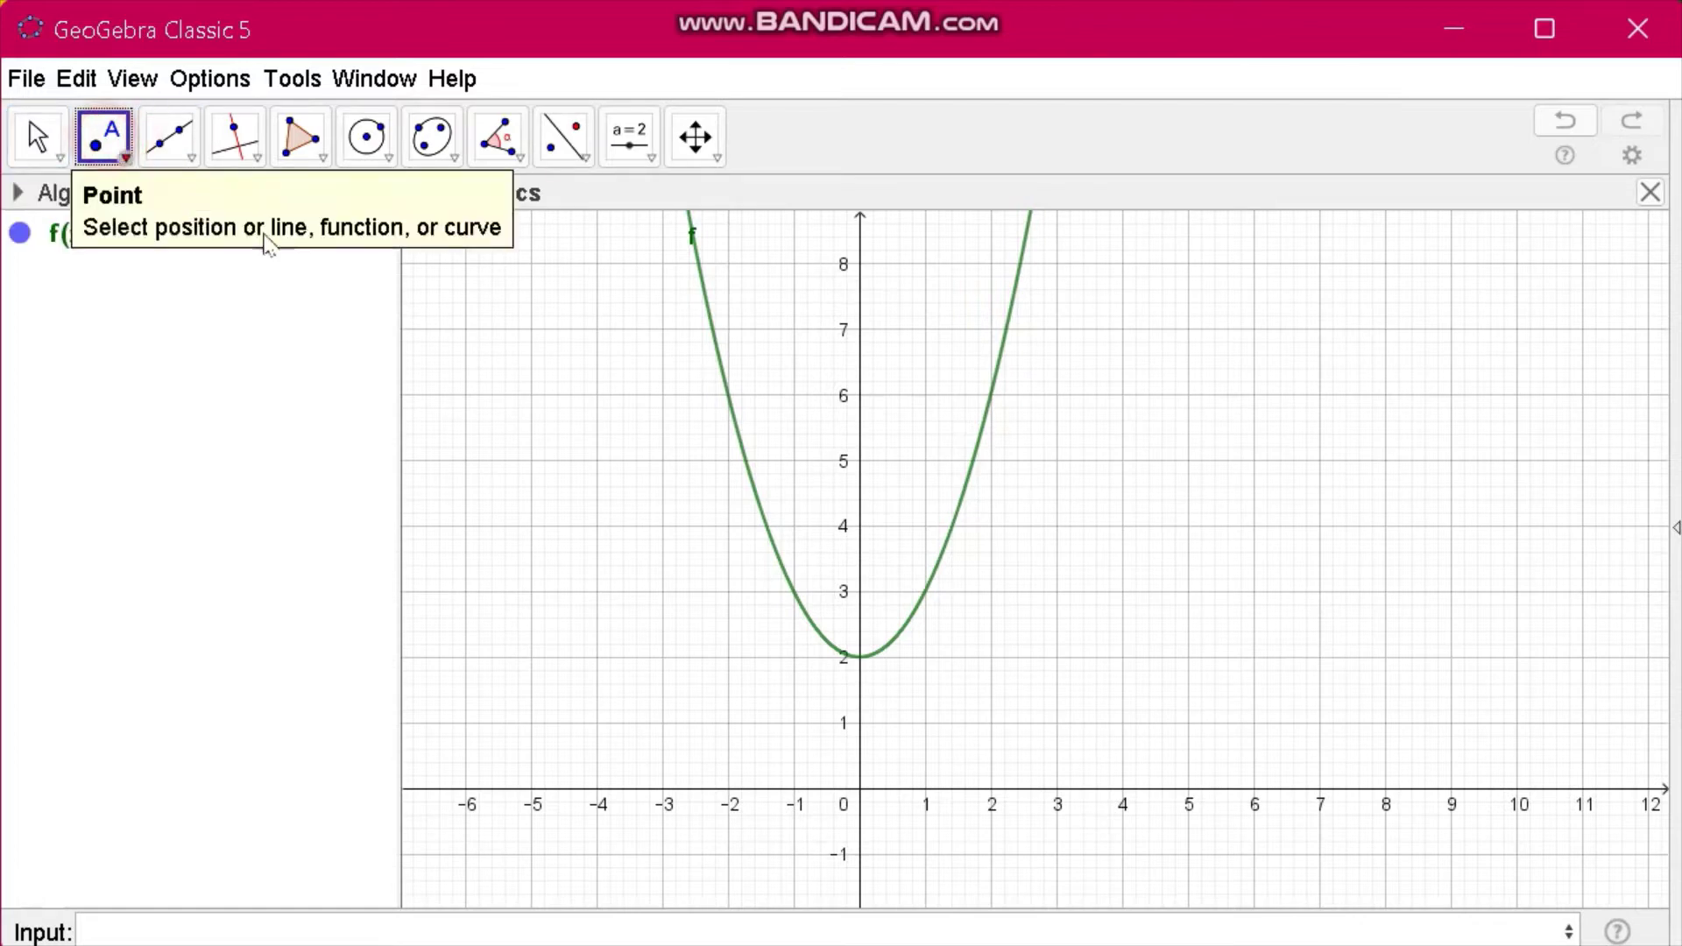
pyautogui.click(996, 371)
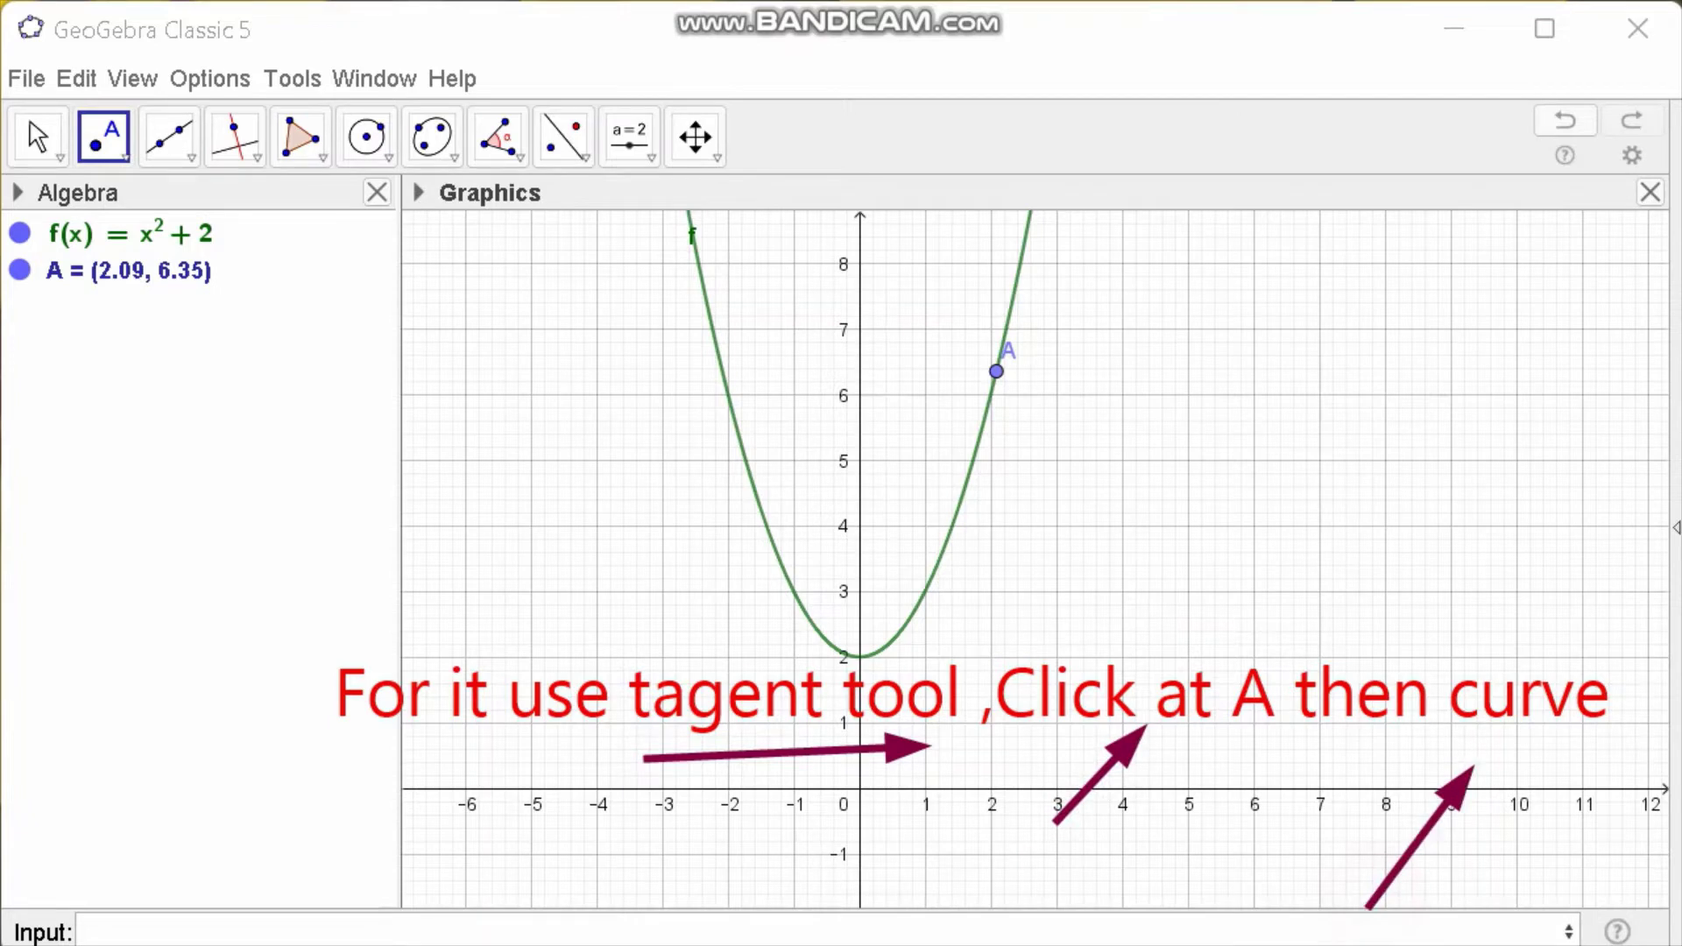
pyautogui.click(187, 159)
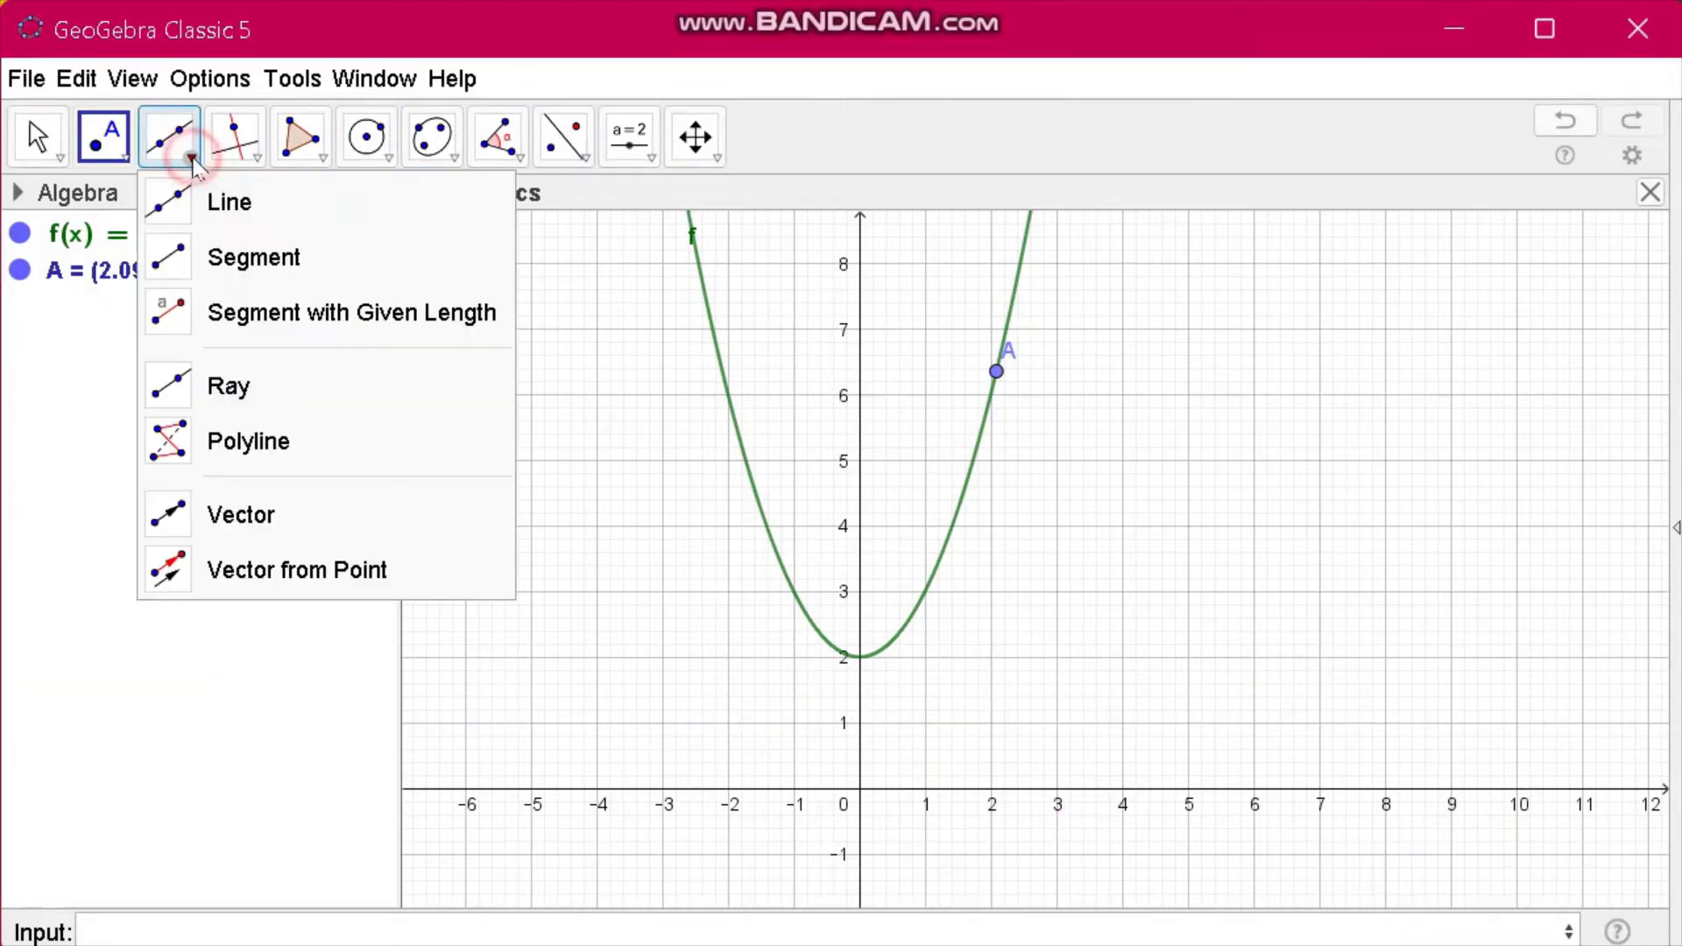
pyautogui.click(249, 160)
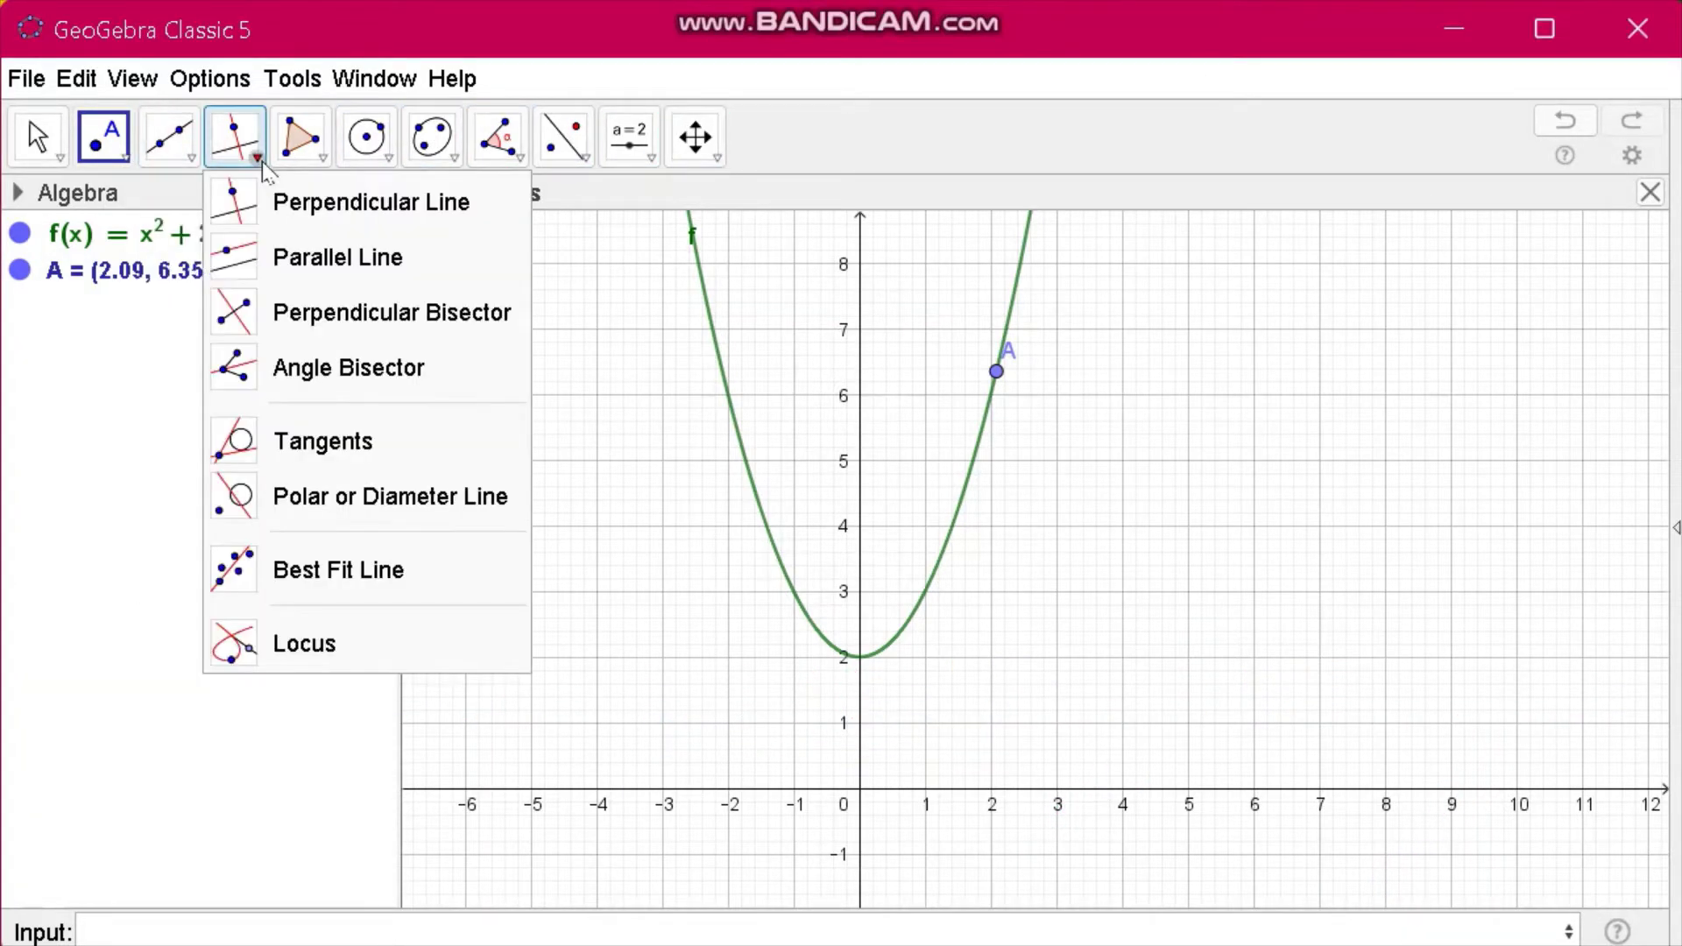
pyautogui.click(361, 441)
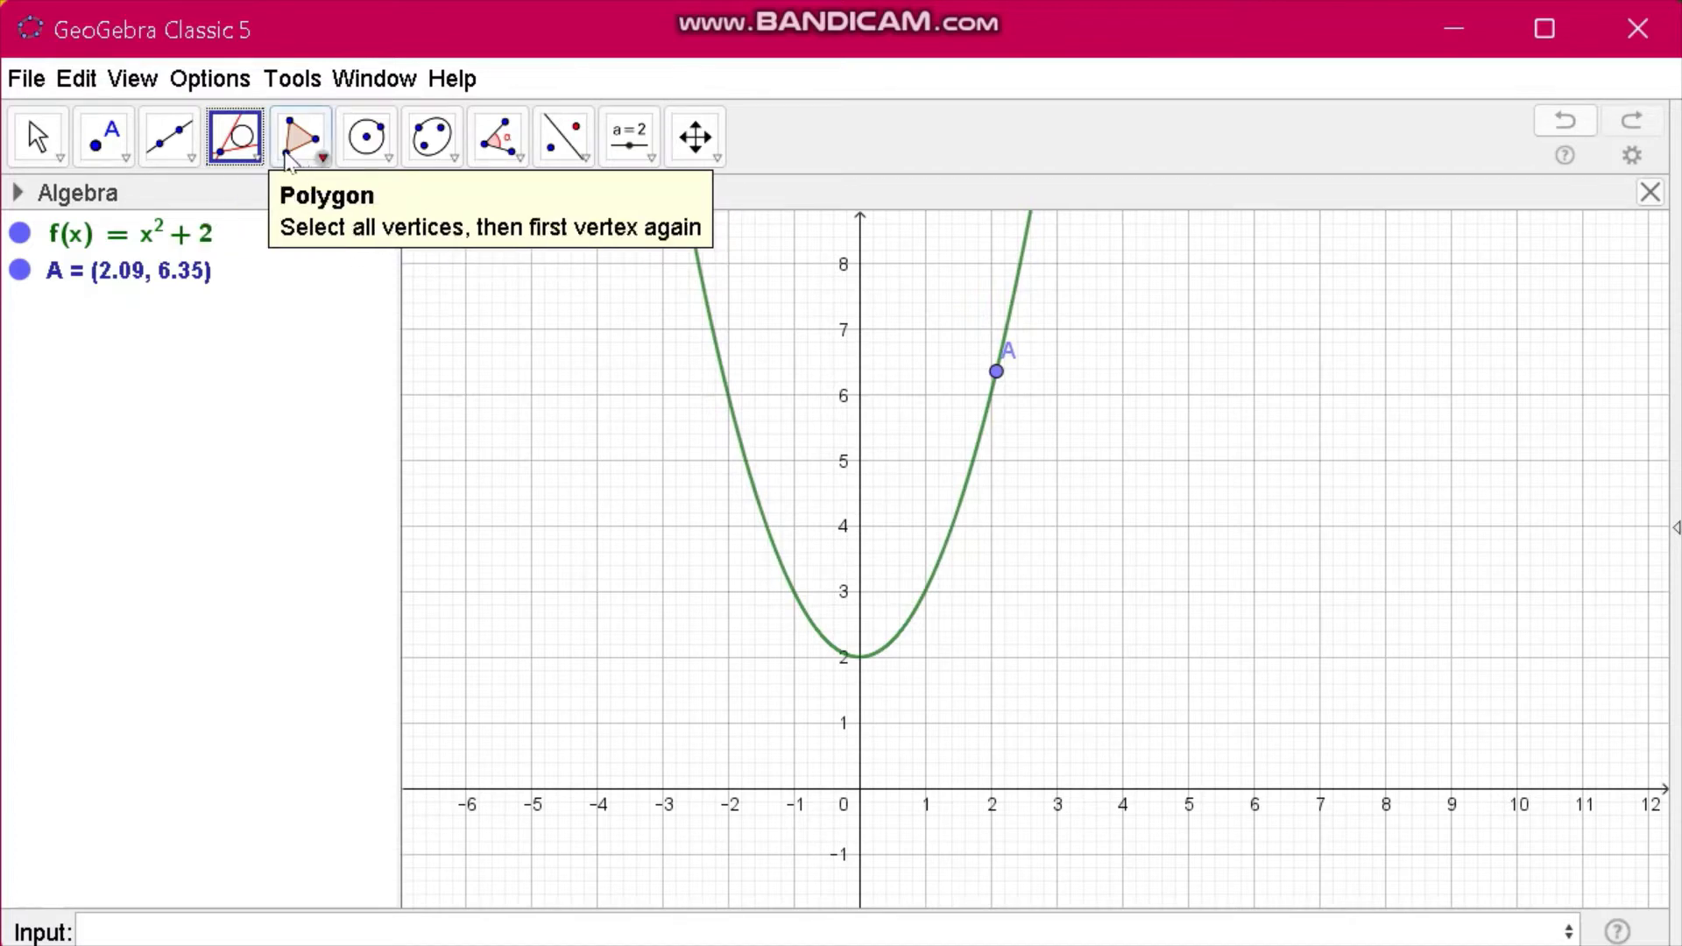
pyautogui.click(997, 378)
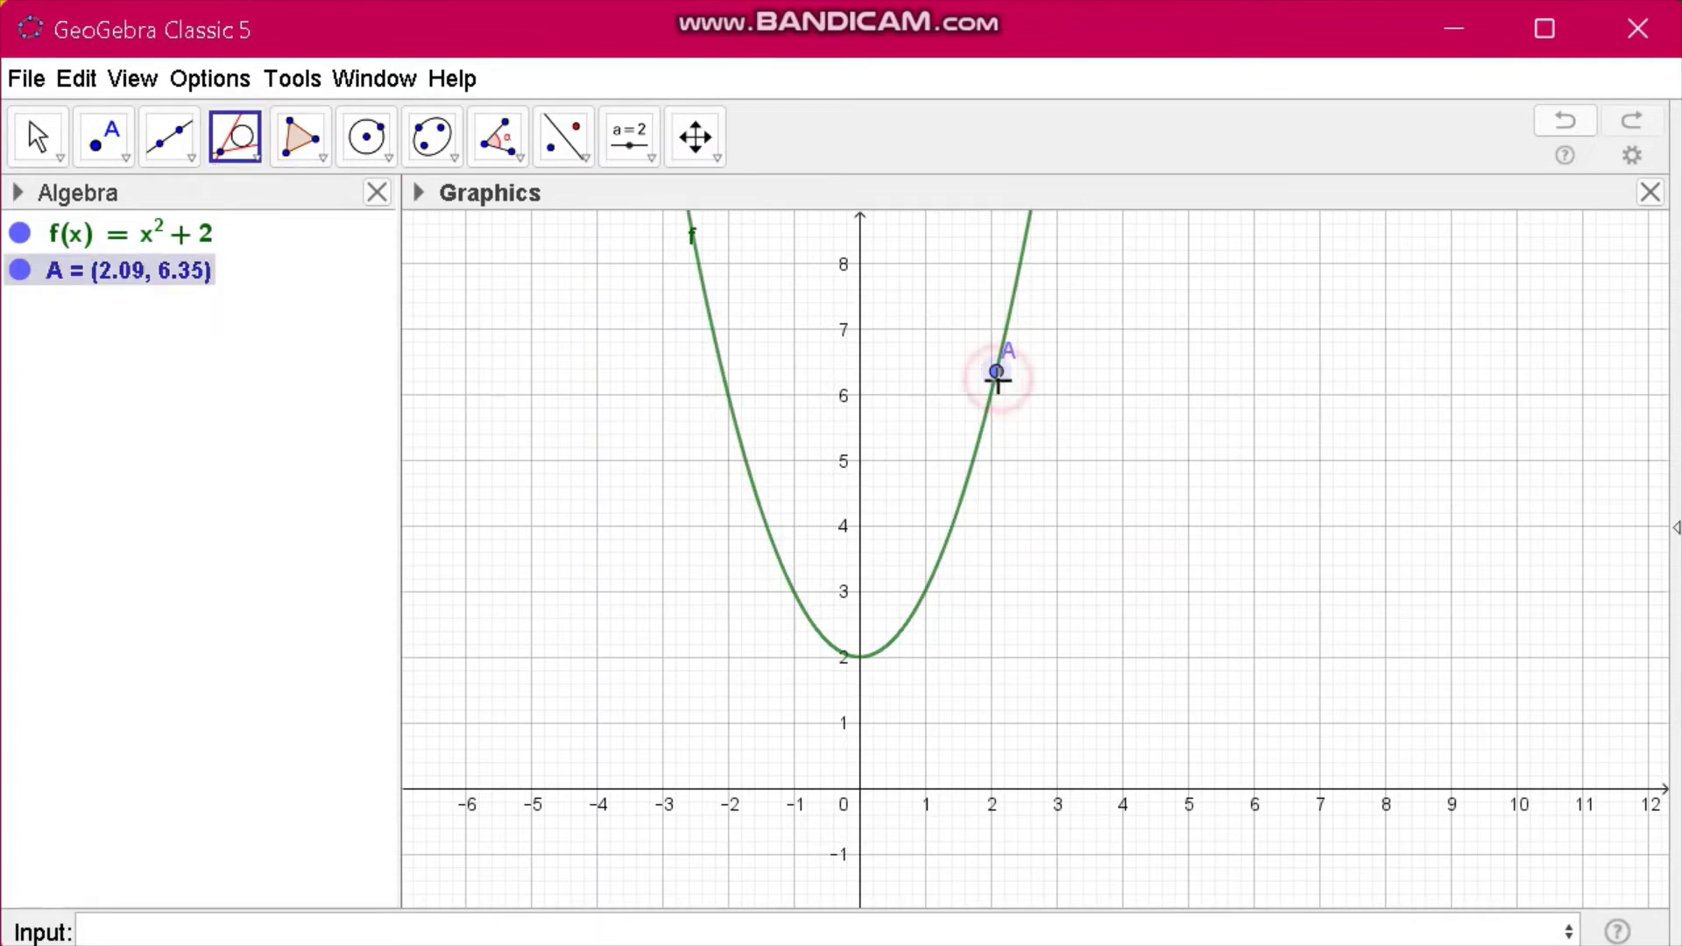
pyautogui.click(974, 463)
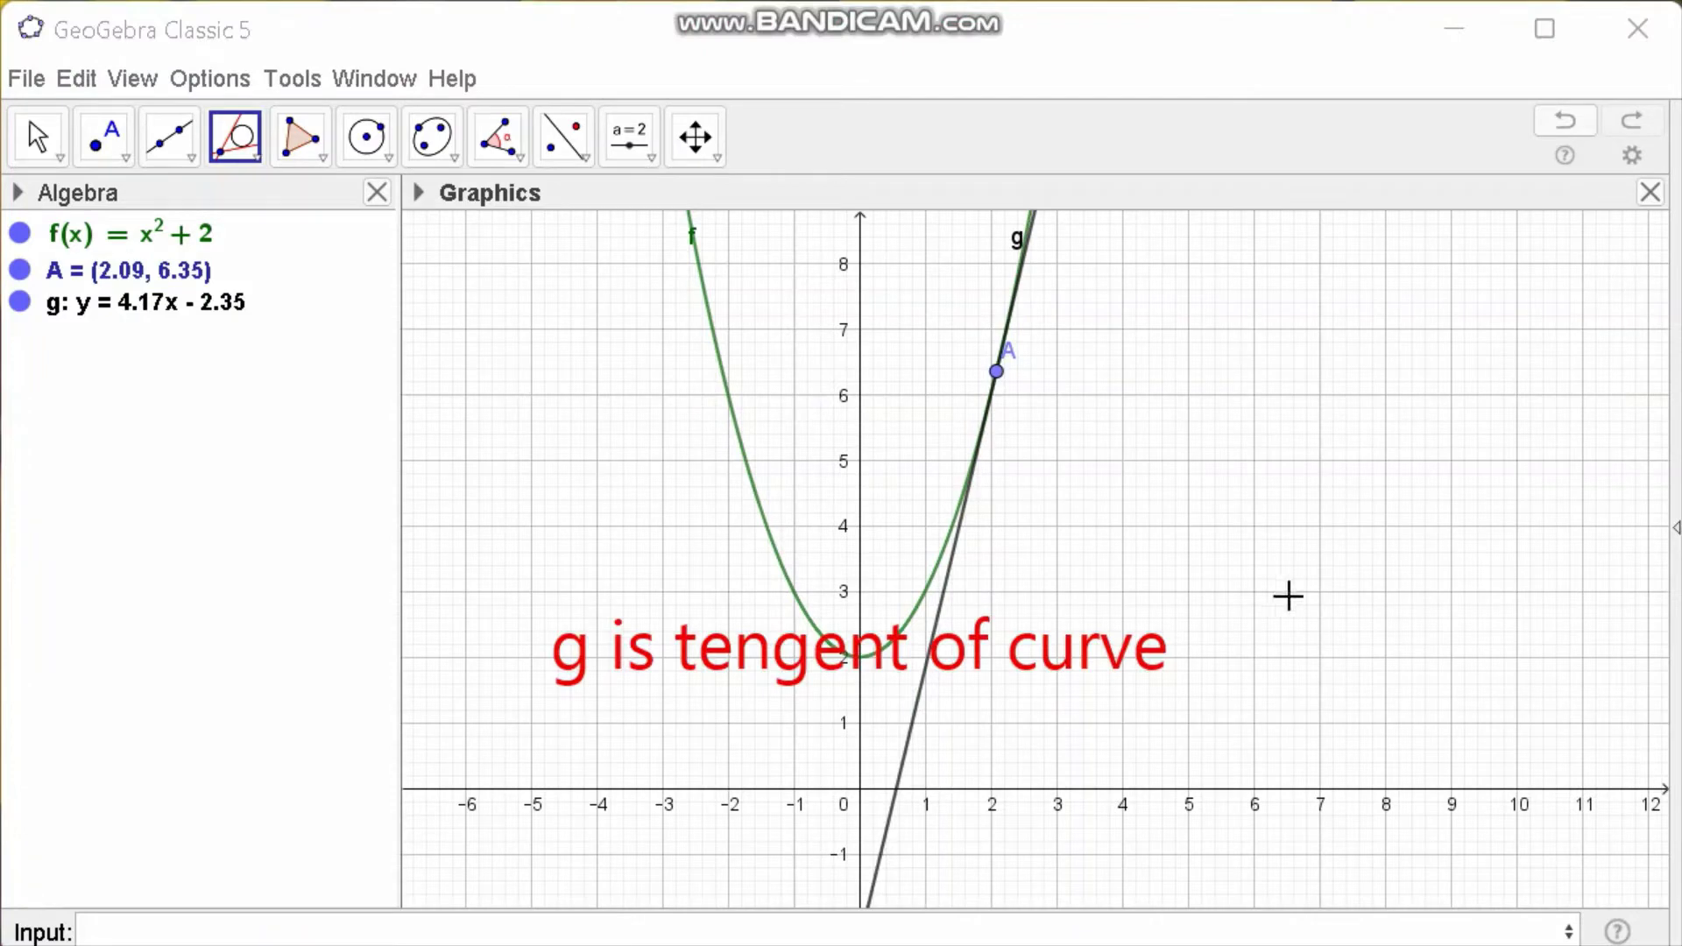
pyautogui.moveTo(1250, 492); pyautogui.dragTo(1121, 624)
pyautogui.moveTo(1138, 495); pyautogui.dragTo(963, 561)
pyautogui.moveTo(1147, 355); pyautogui.dragTo(1020, 256)
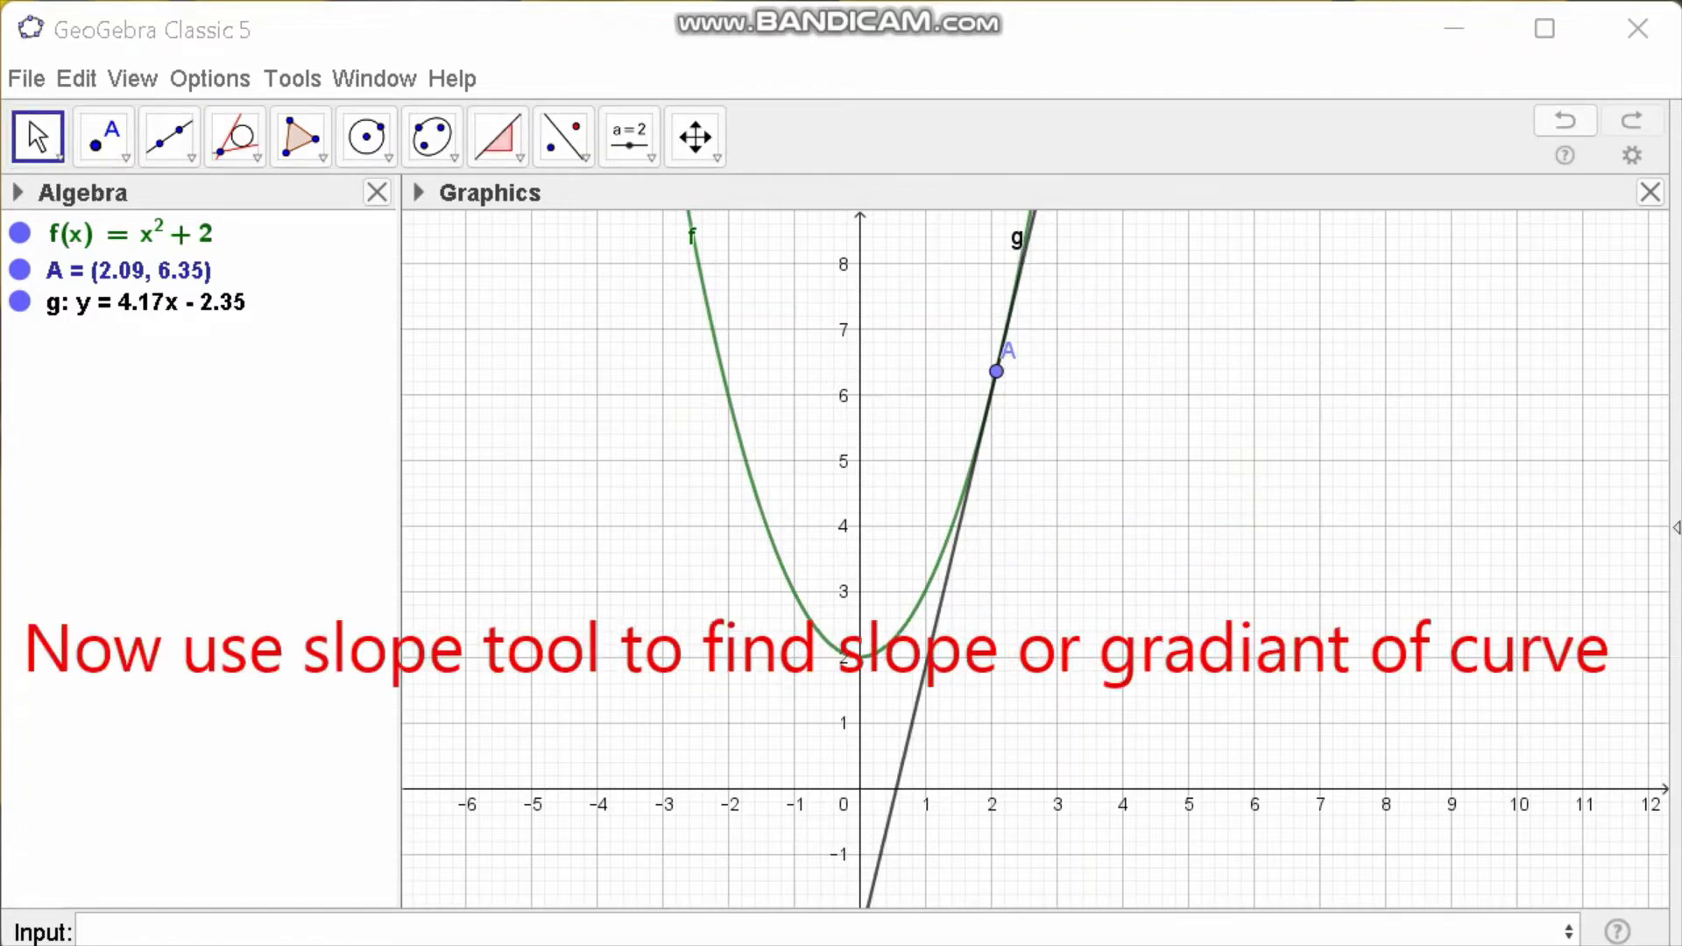
pyautogui.moveTo(1363, 795); pyautogui.dragTo(1279, 701)
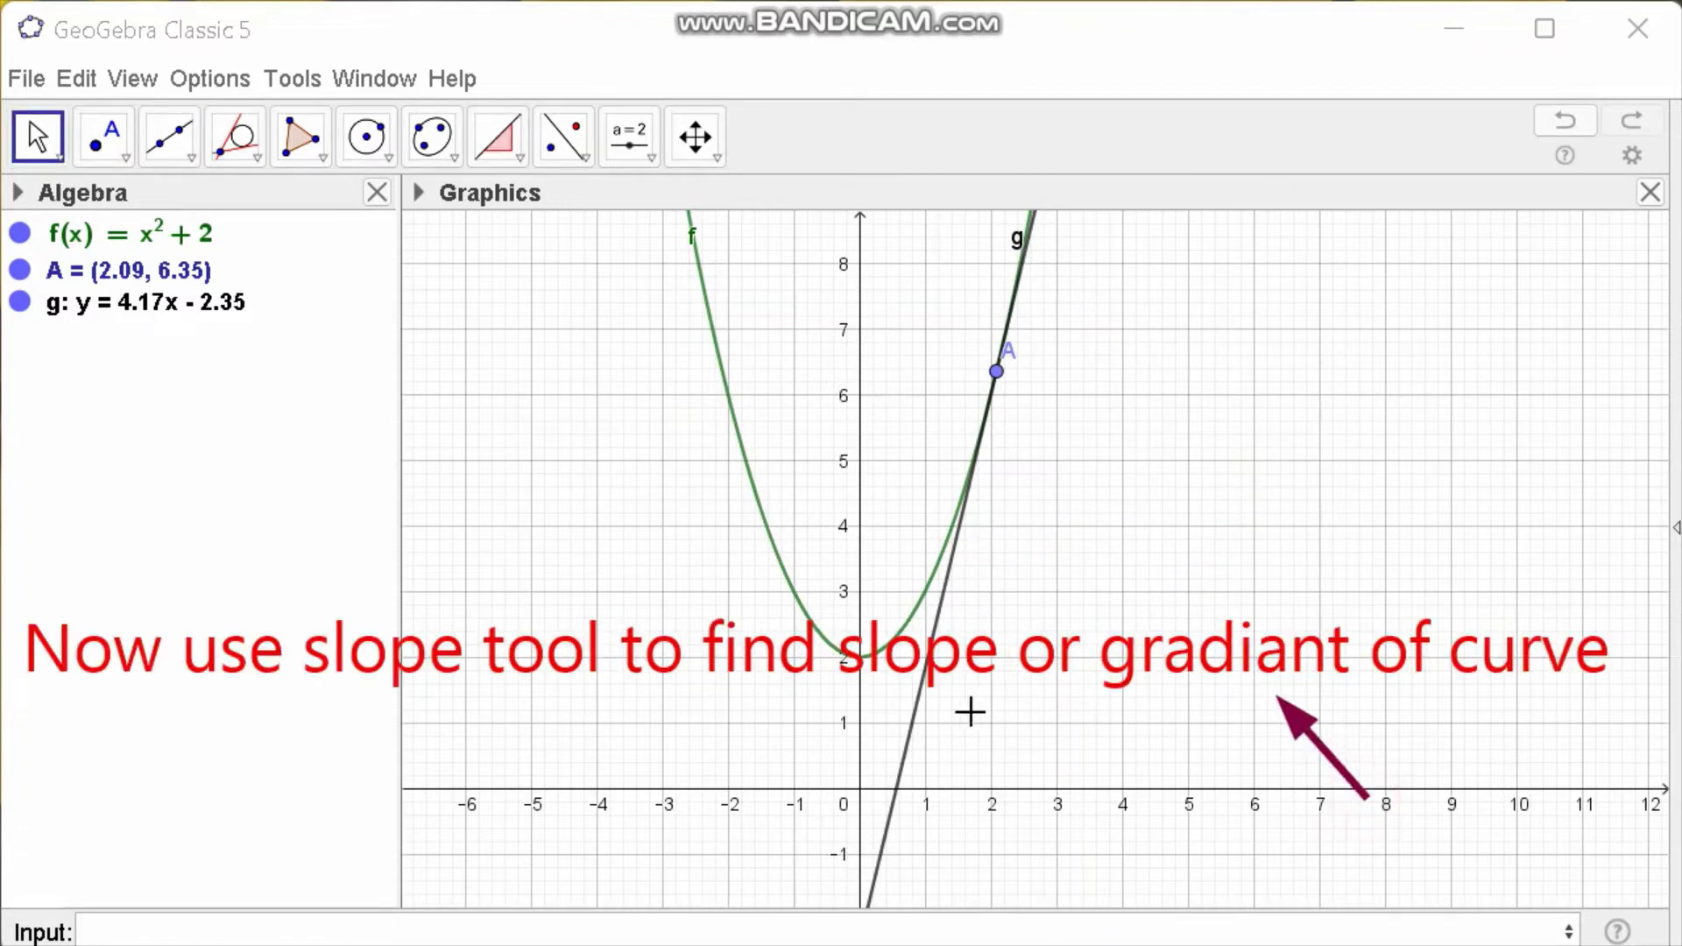
pyautogui.moveTo(733, 692); pyautogui.dragTo(978, 690)
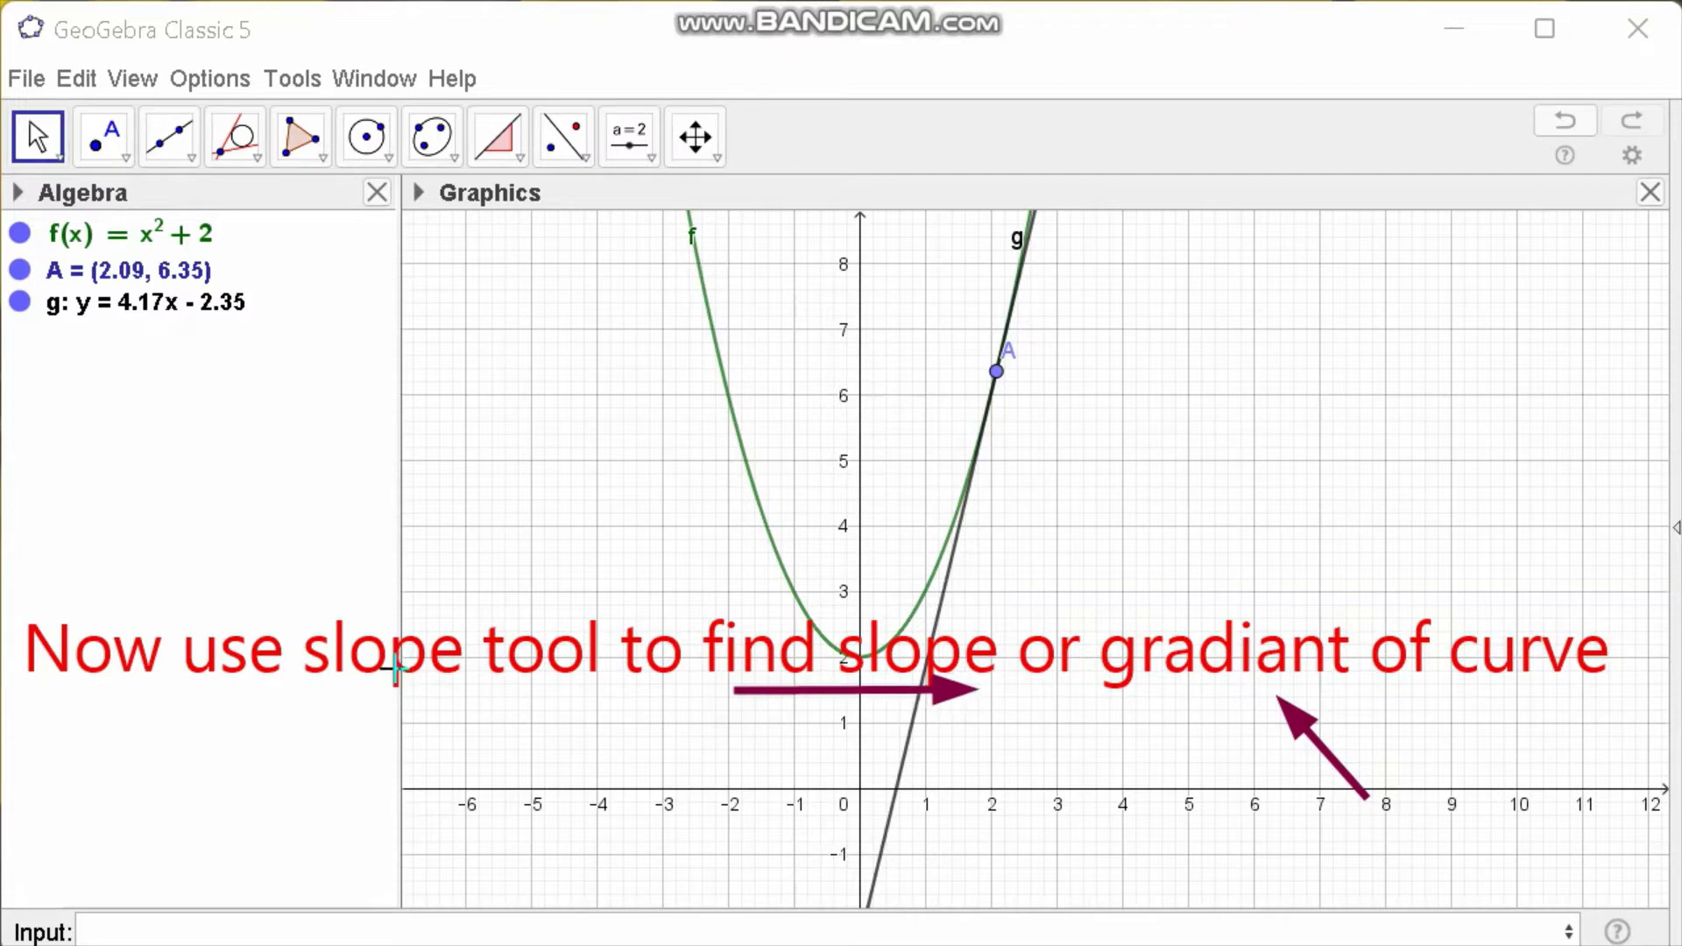
pyautogui.moveTo(475, 688); pyautogui.dragTo(612, 683)
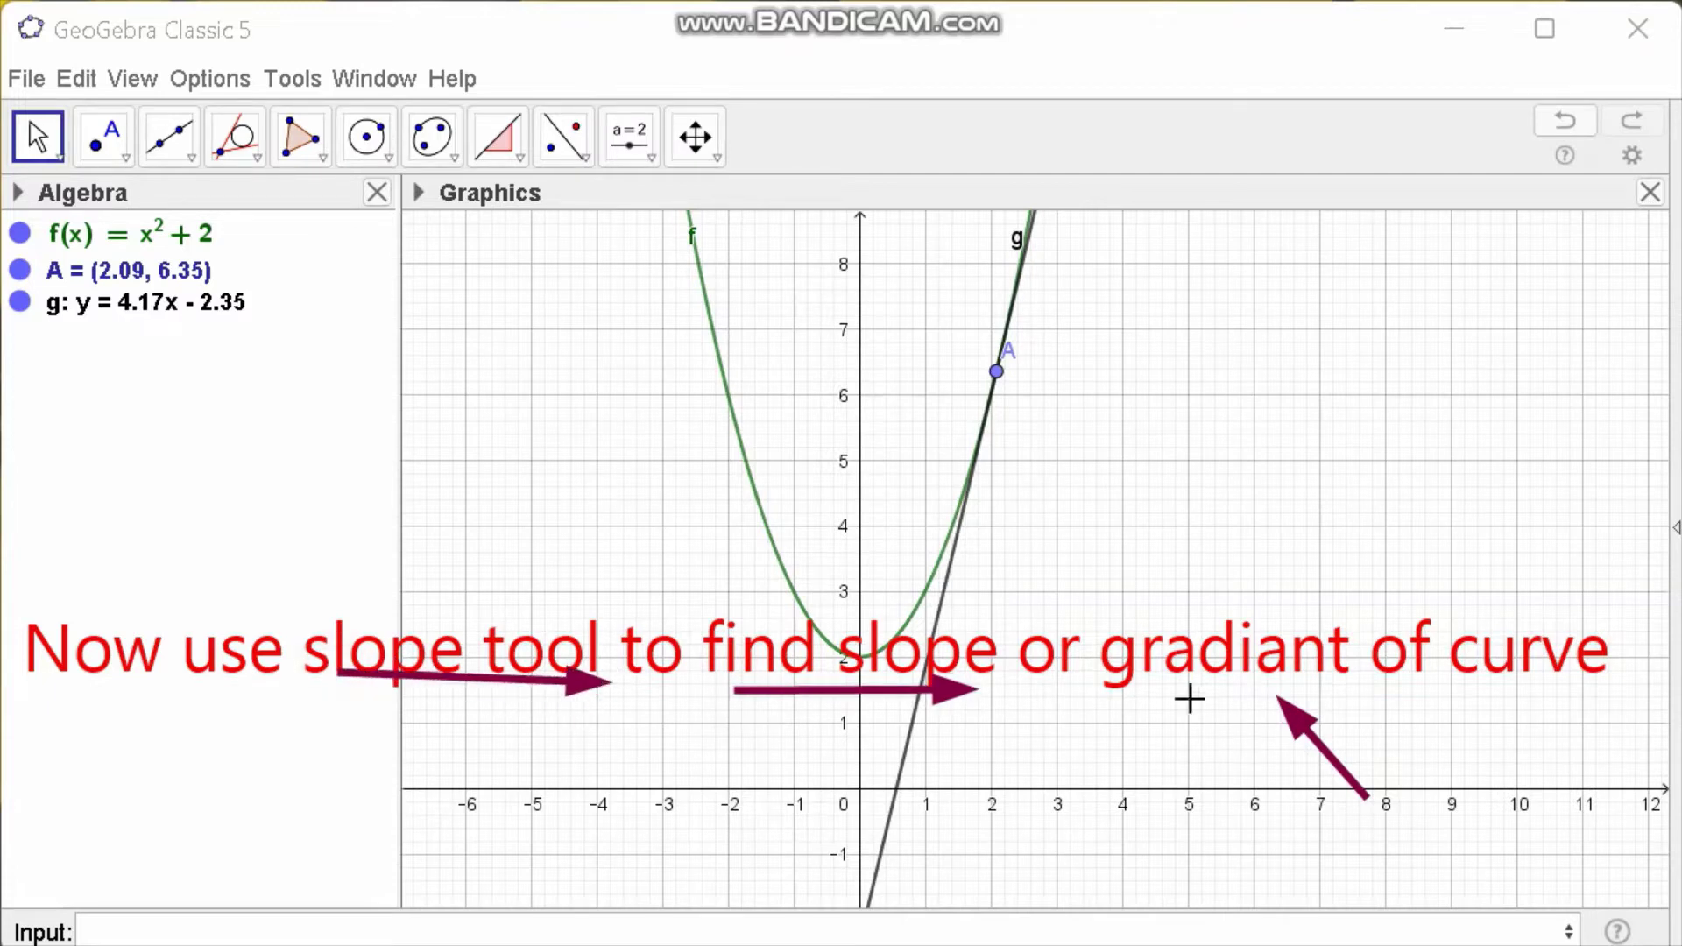
pyautogui.moveTo(1109, 691); pyautogui.dragTo(1403, 687)
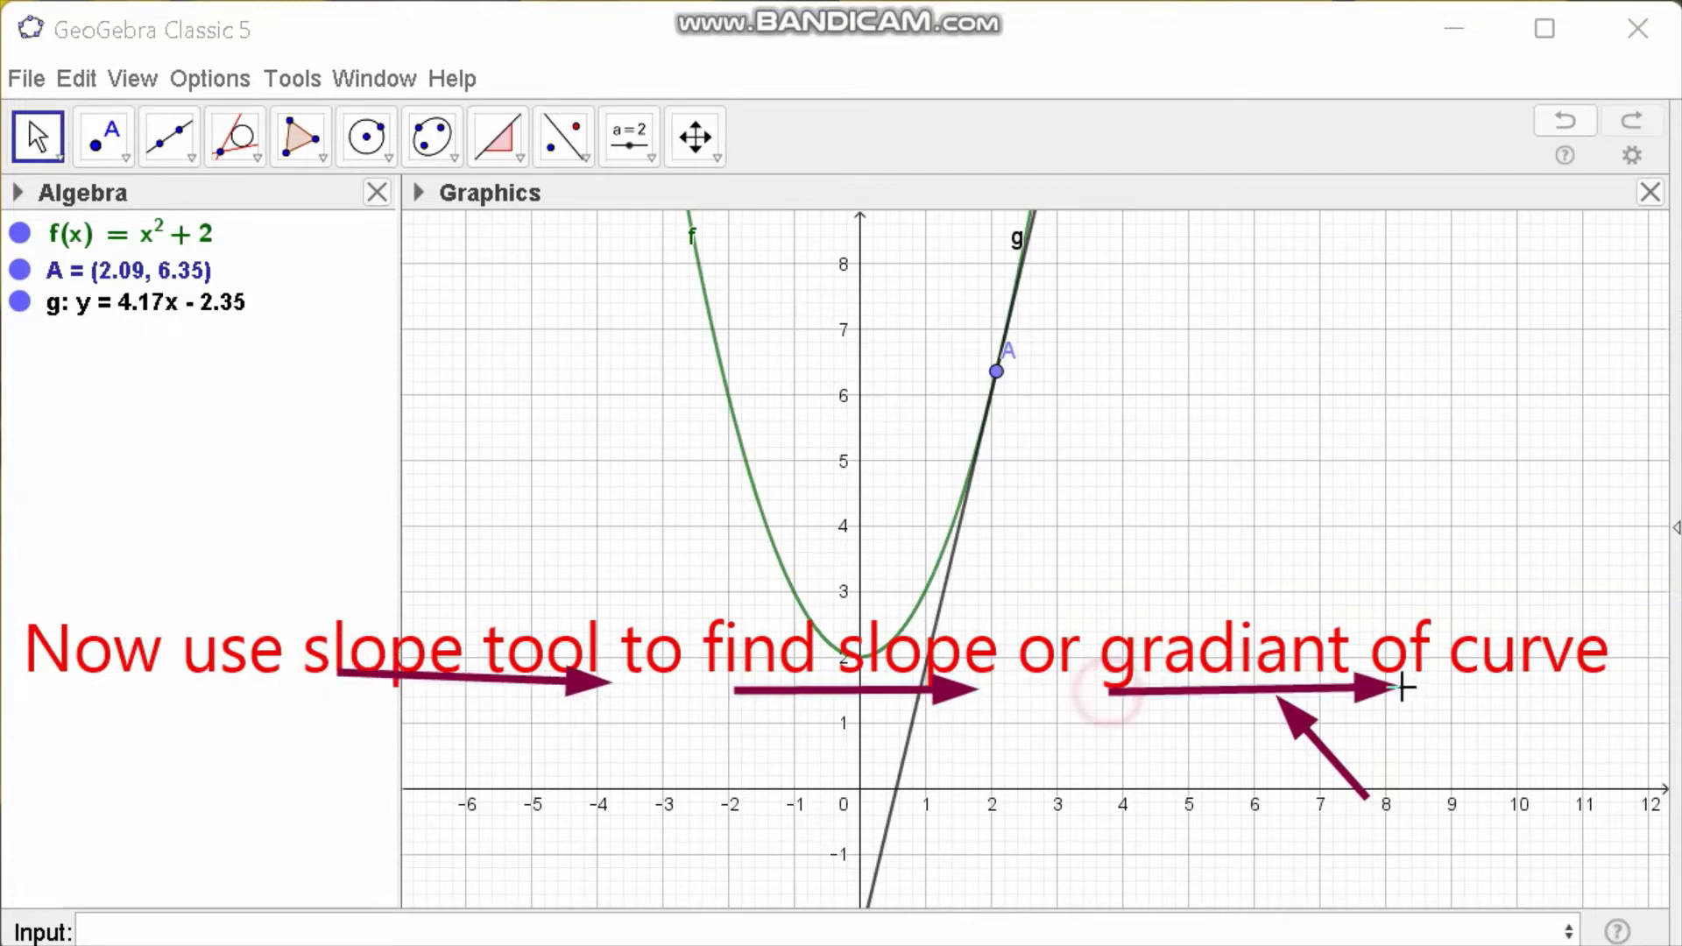
# Add a slope triangle to the tangent line g with the Slope tool, then return to the Move tool
pyautogui.click(517, 147)
pyautogui.click(516, 148)
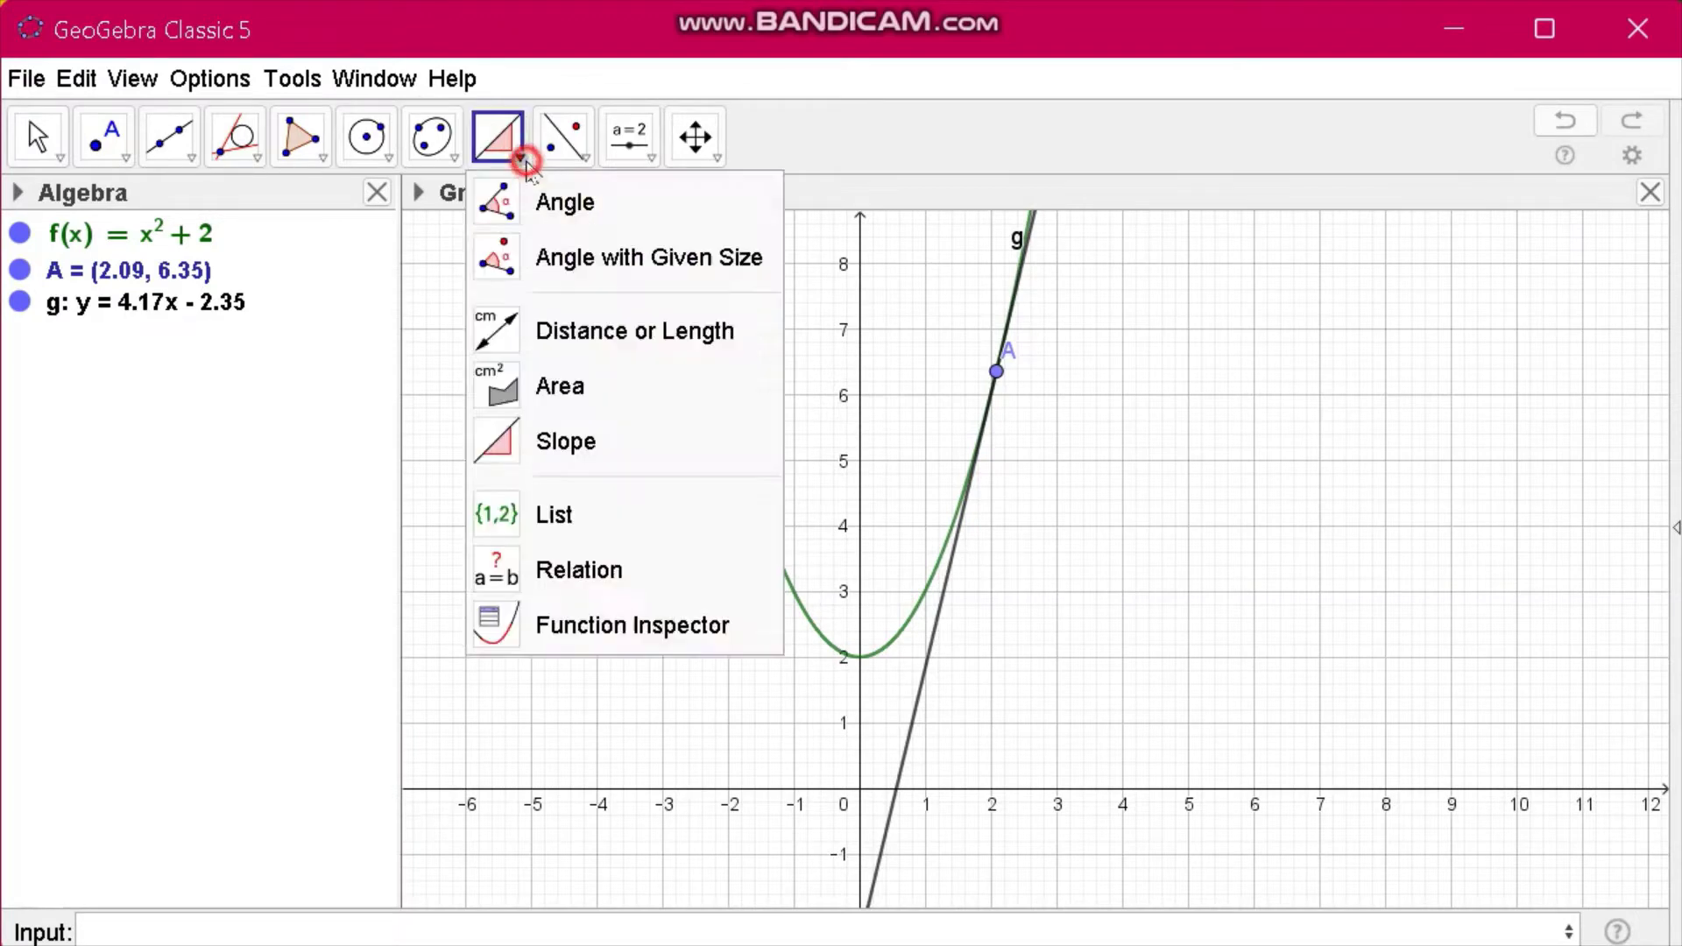
pyautogui.click(551, 439)
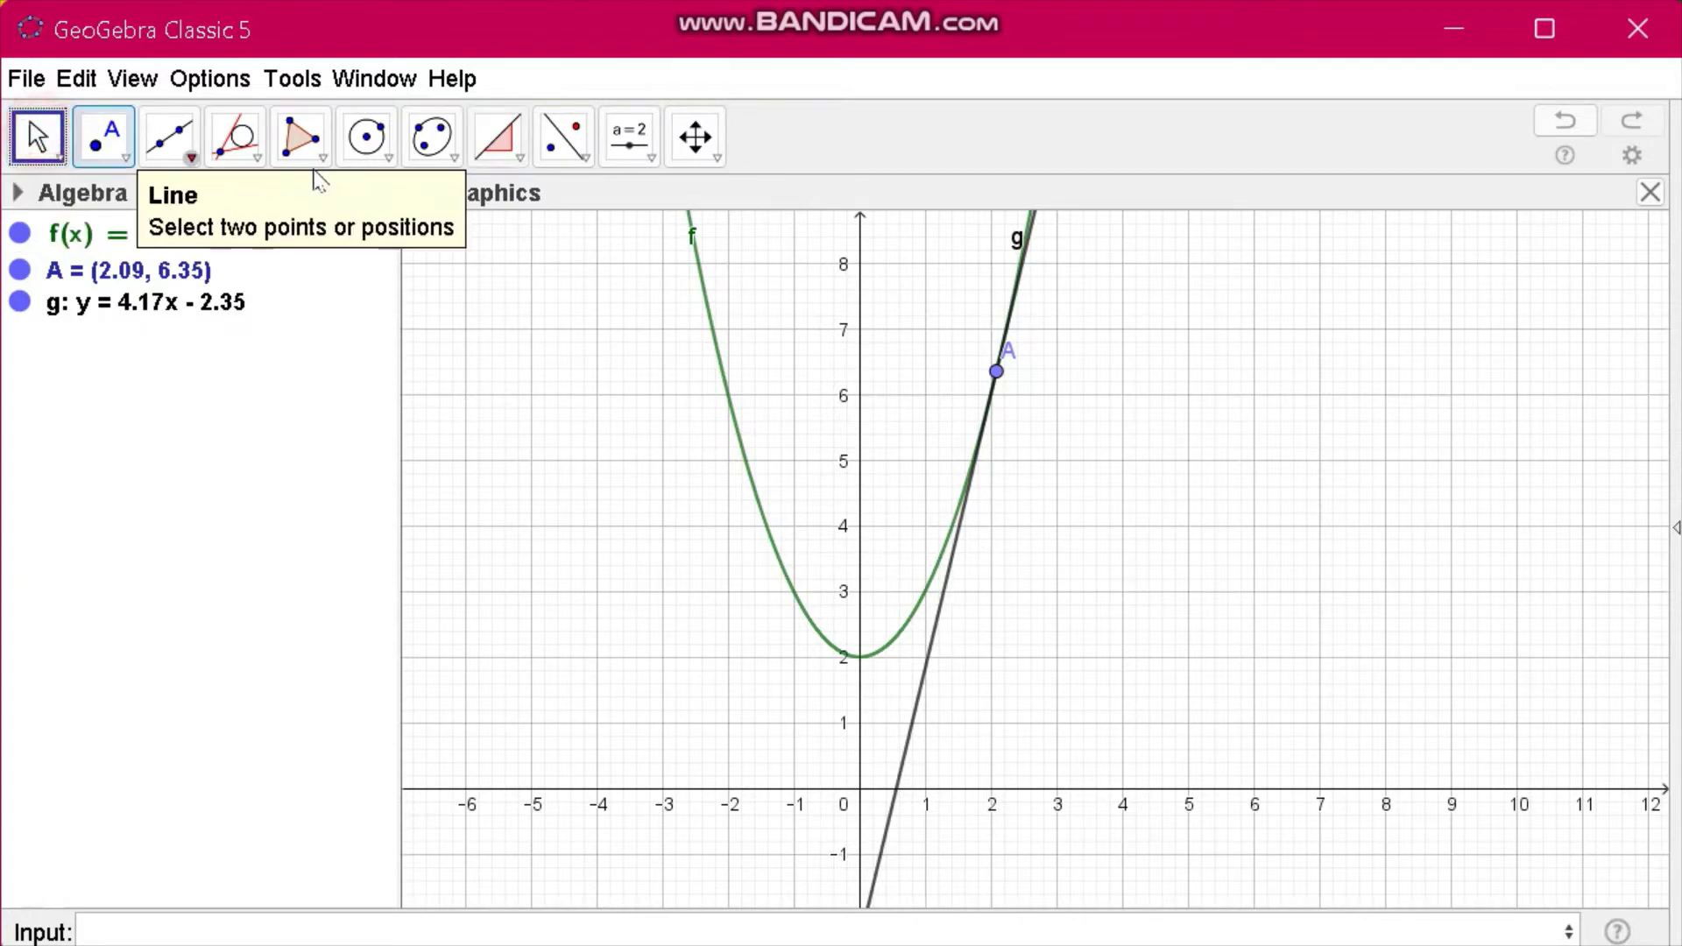
pyautogui.click(927, 666)
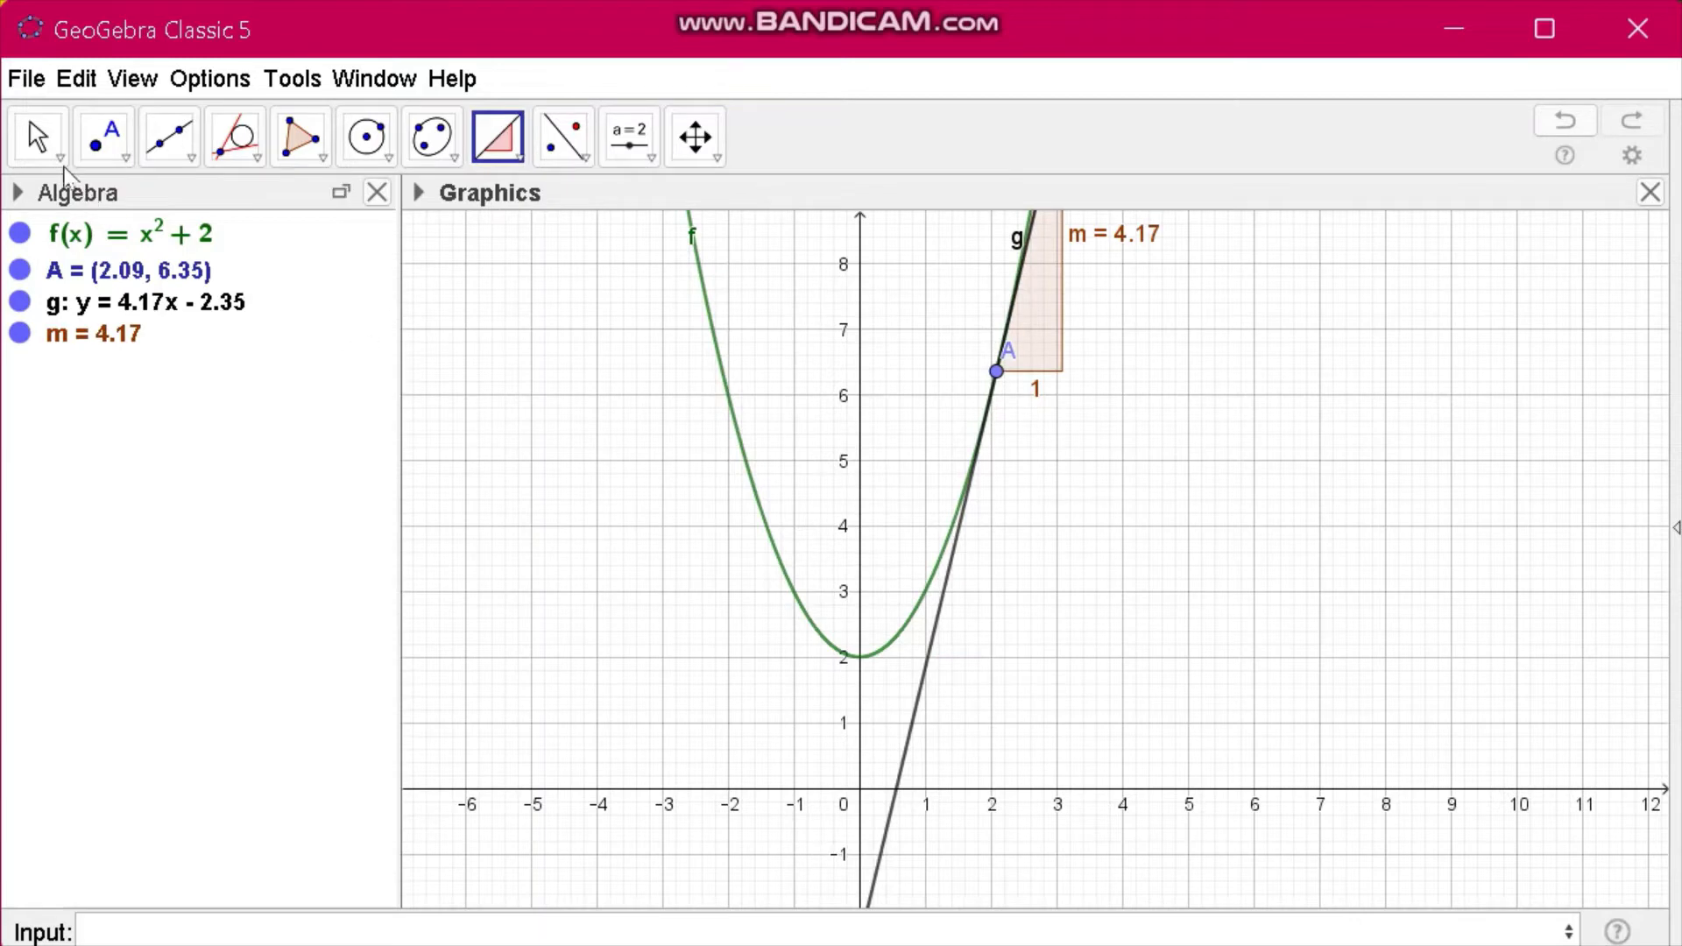
pyautogui.click(35, 133)
pyautogui.moveTo(641, 412); pyautogui.dragTo(771, 679)
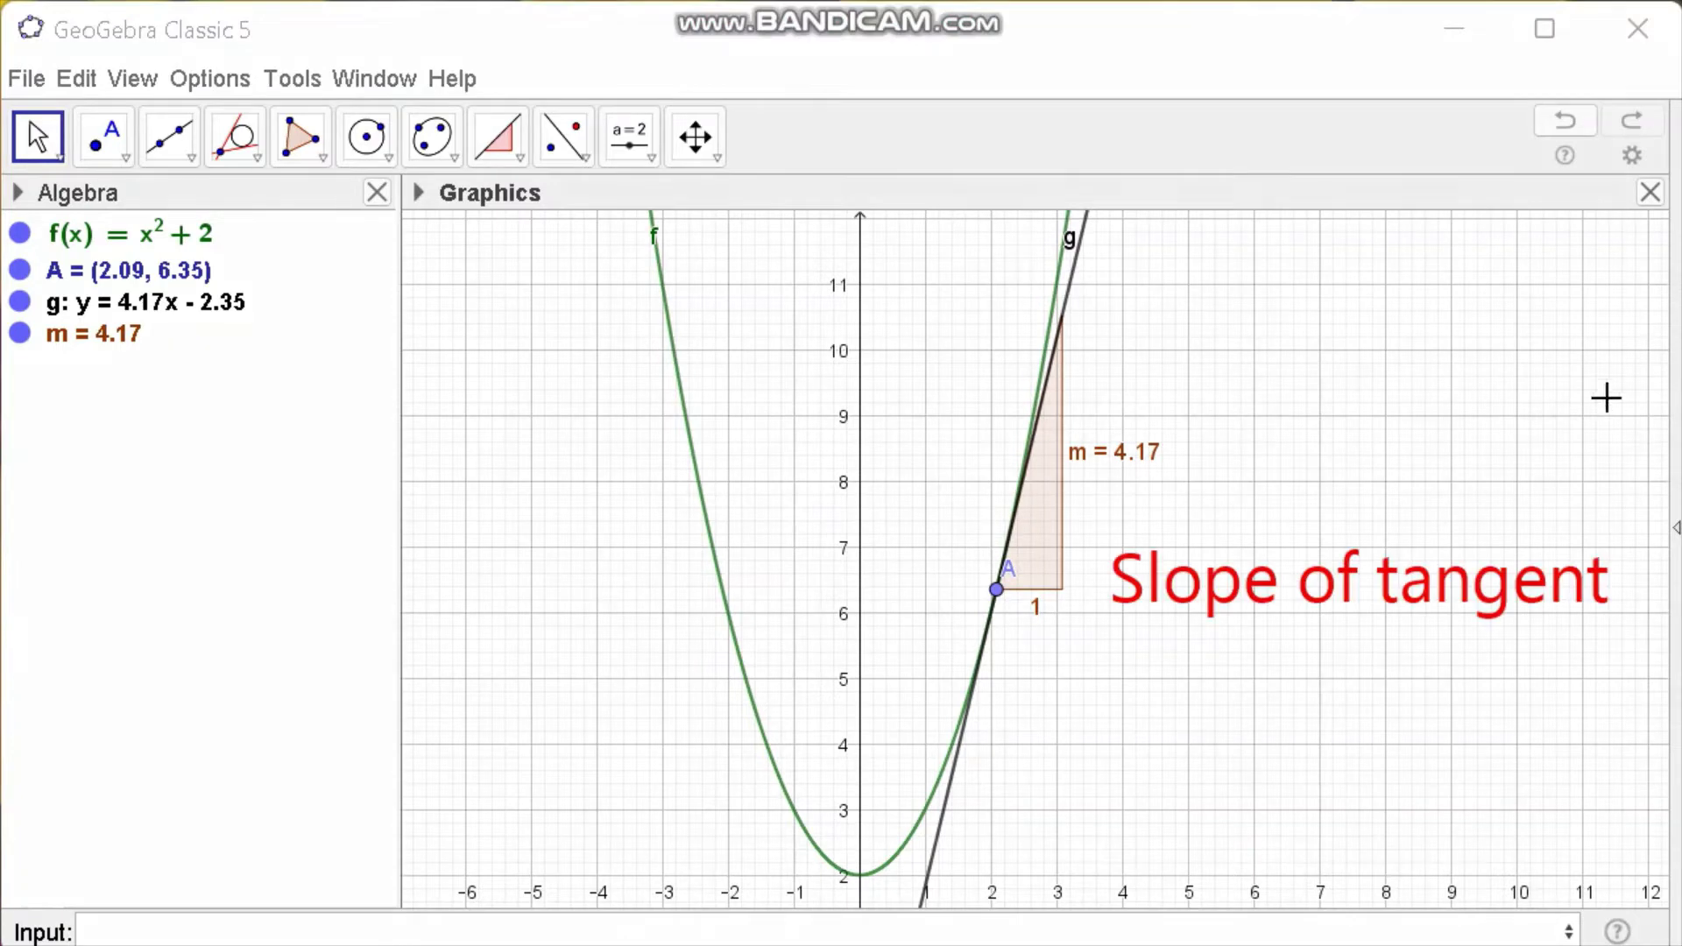
pyautogui.moveTo(1599, 359); pyautogui.dragTo(1494, 508)
pyautogui.moveTo(1284, 427); pyautogui.dragTo(1092, 485)
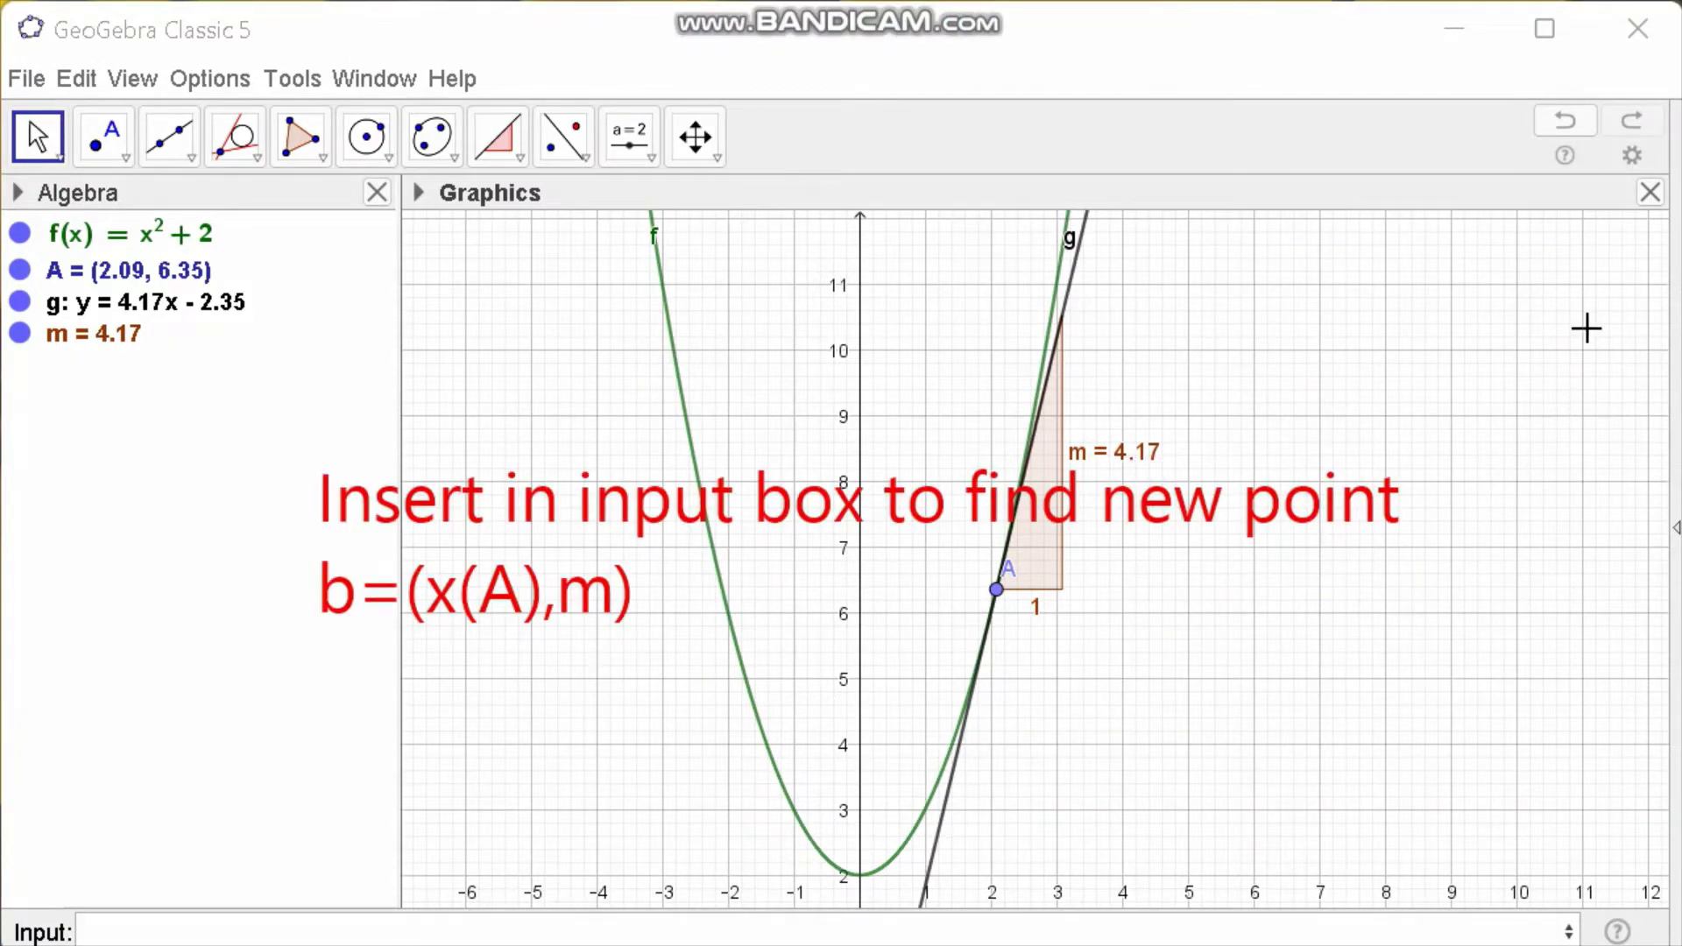
pyautogui.moveTo(330, 538); pyautogui.dragTo(880, 551)
pyautogui.moveTo(1134, 538); pyautogui.dragTo(1363, 541)
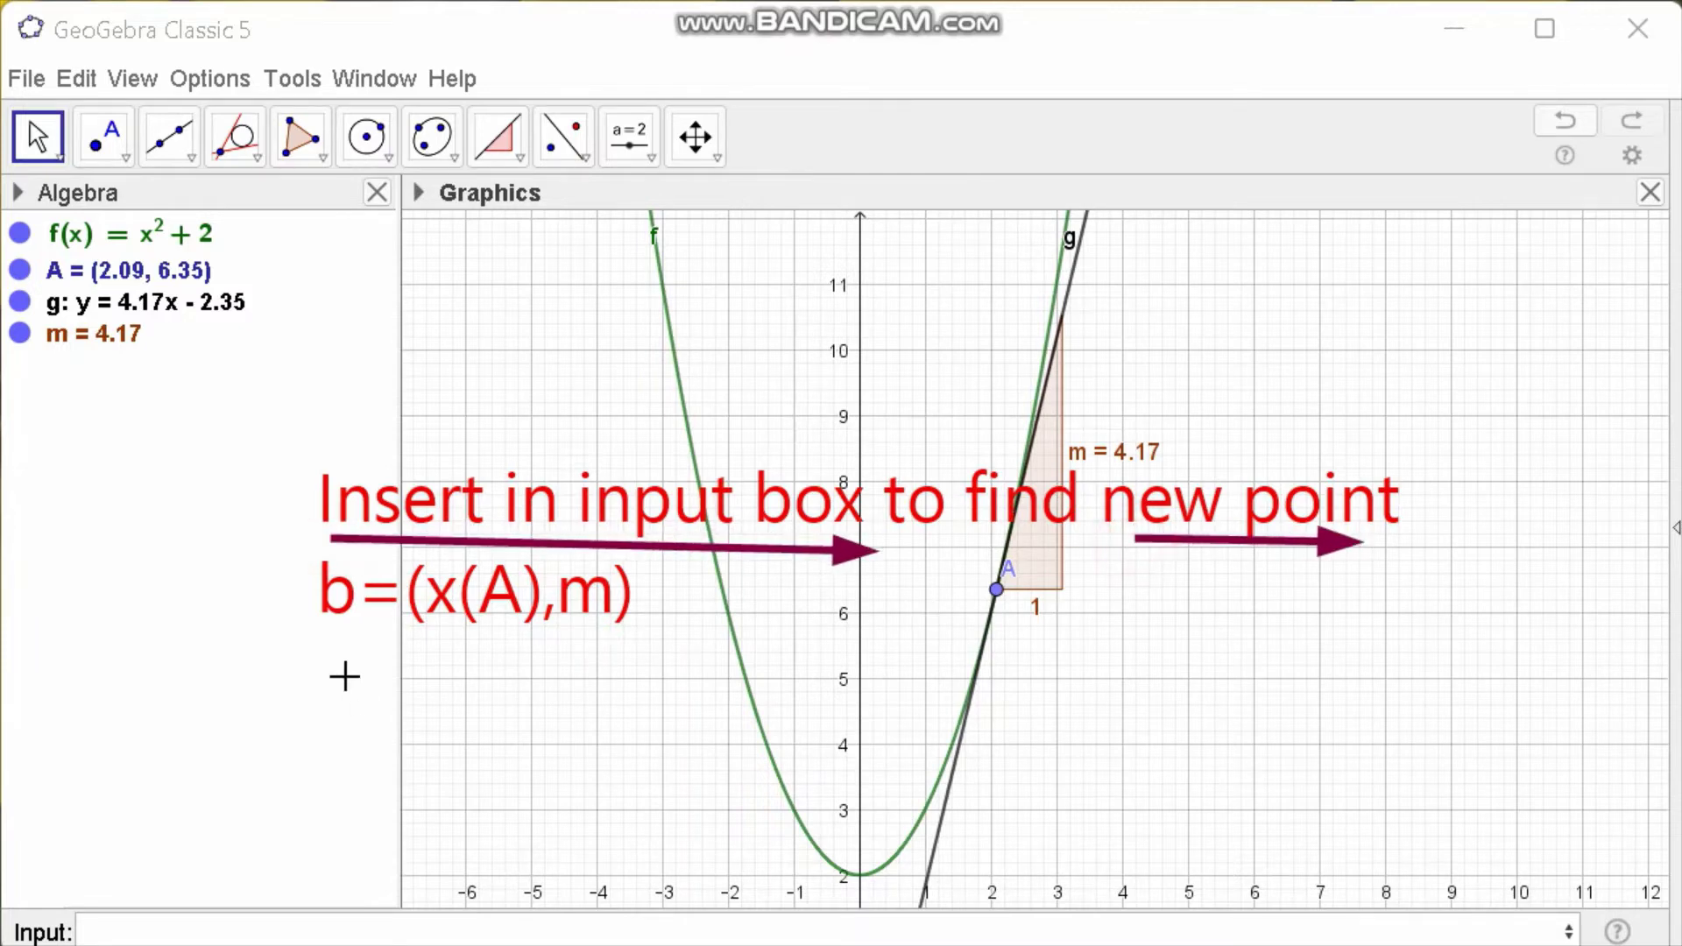
pyautogui.moveTo(327, 655); pyautogui.dragTo(631, 645)
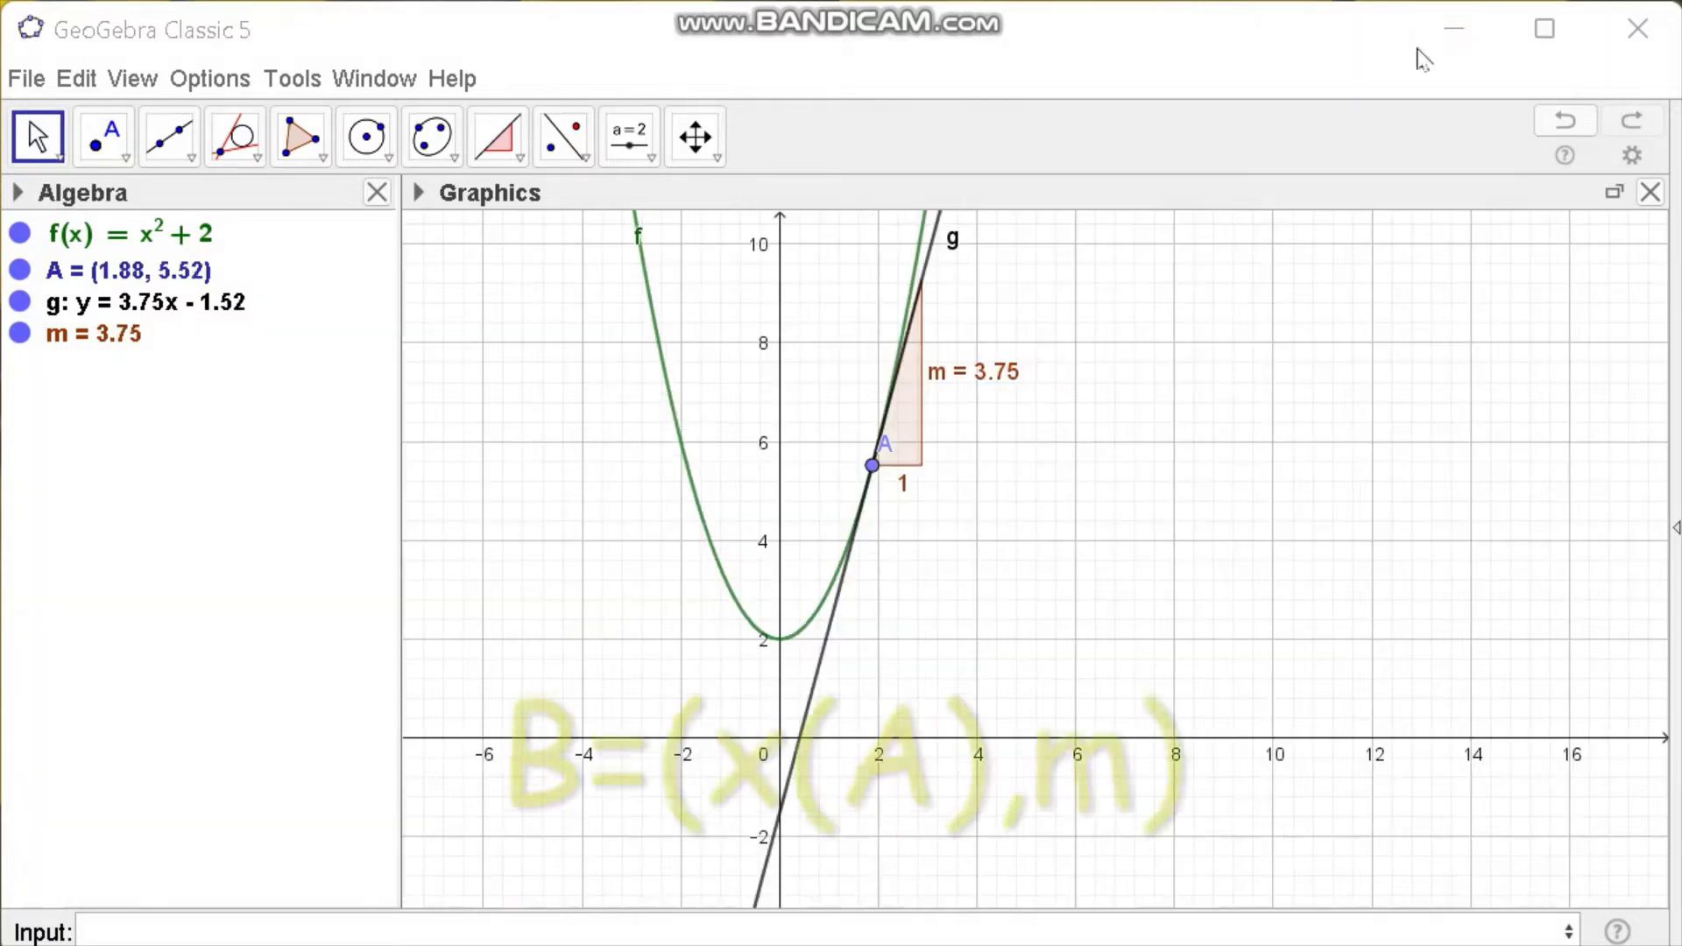
# Define the dependent point B=(x(A),m) from the x-coordinate of A and the tangent's slope
pyautogui.click(109, 927)
pyautogui.write('B')
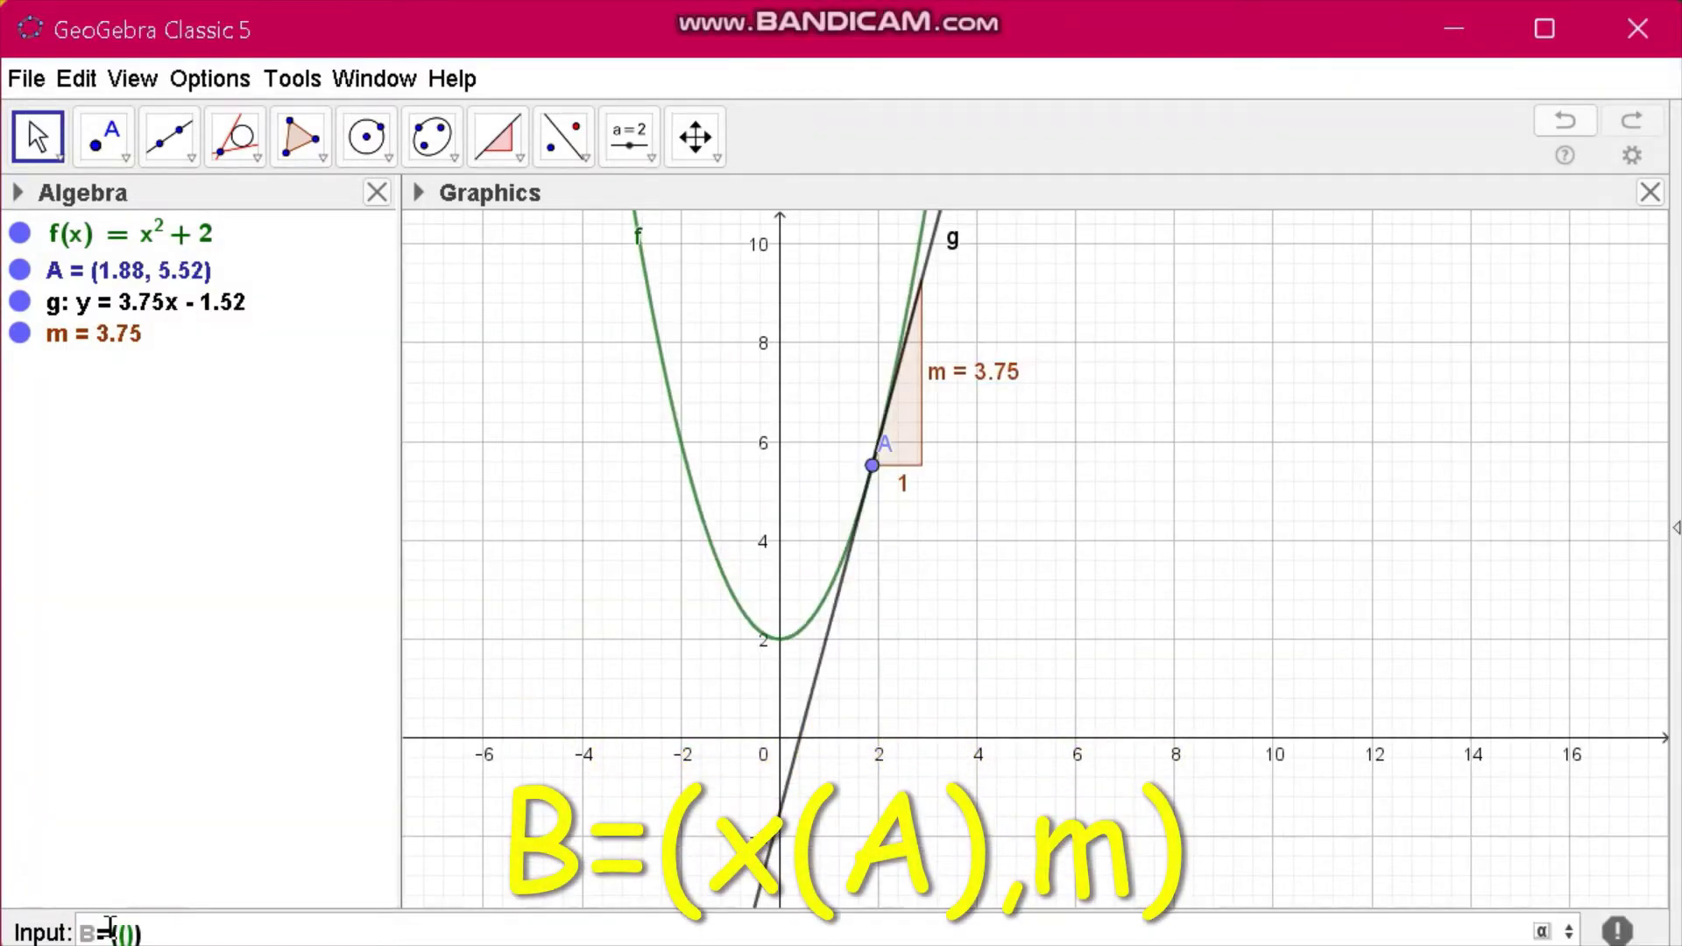
pyautogui.write('=(x(A),m)')
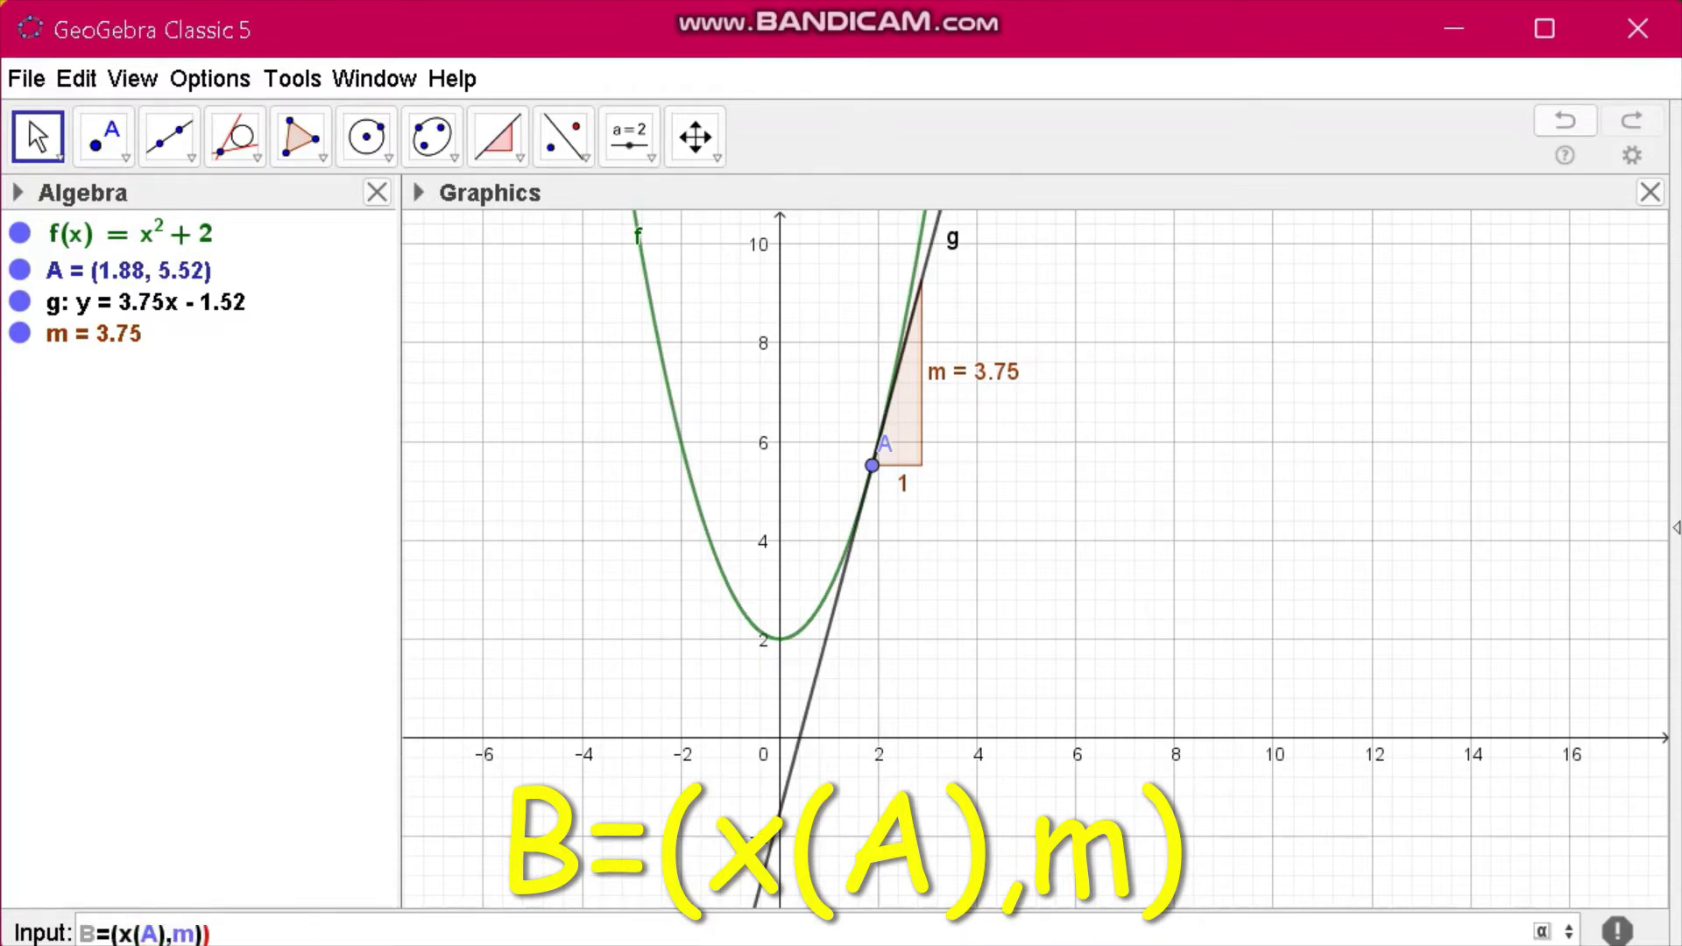
pyautogui.press('Return')
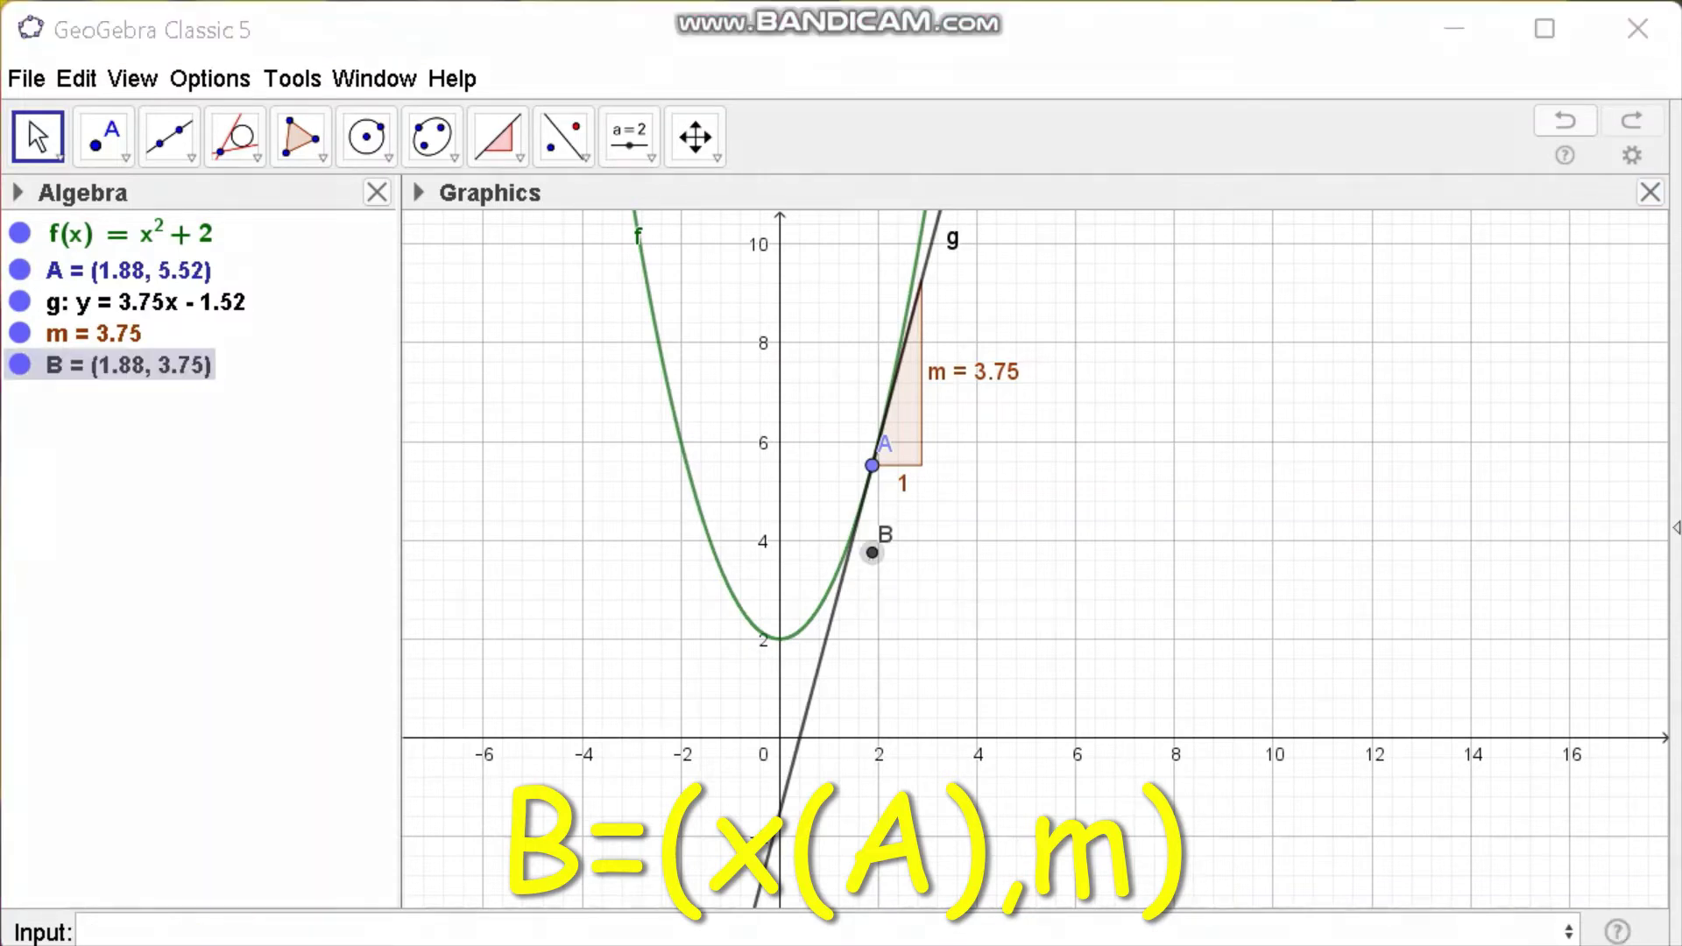
pyautogui.moveTo(1101, 705); pyautogui.dragTo(889, 570)
pyautogui.moveTo(271, 580); pyautogui.dragTo(194, 378)
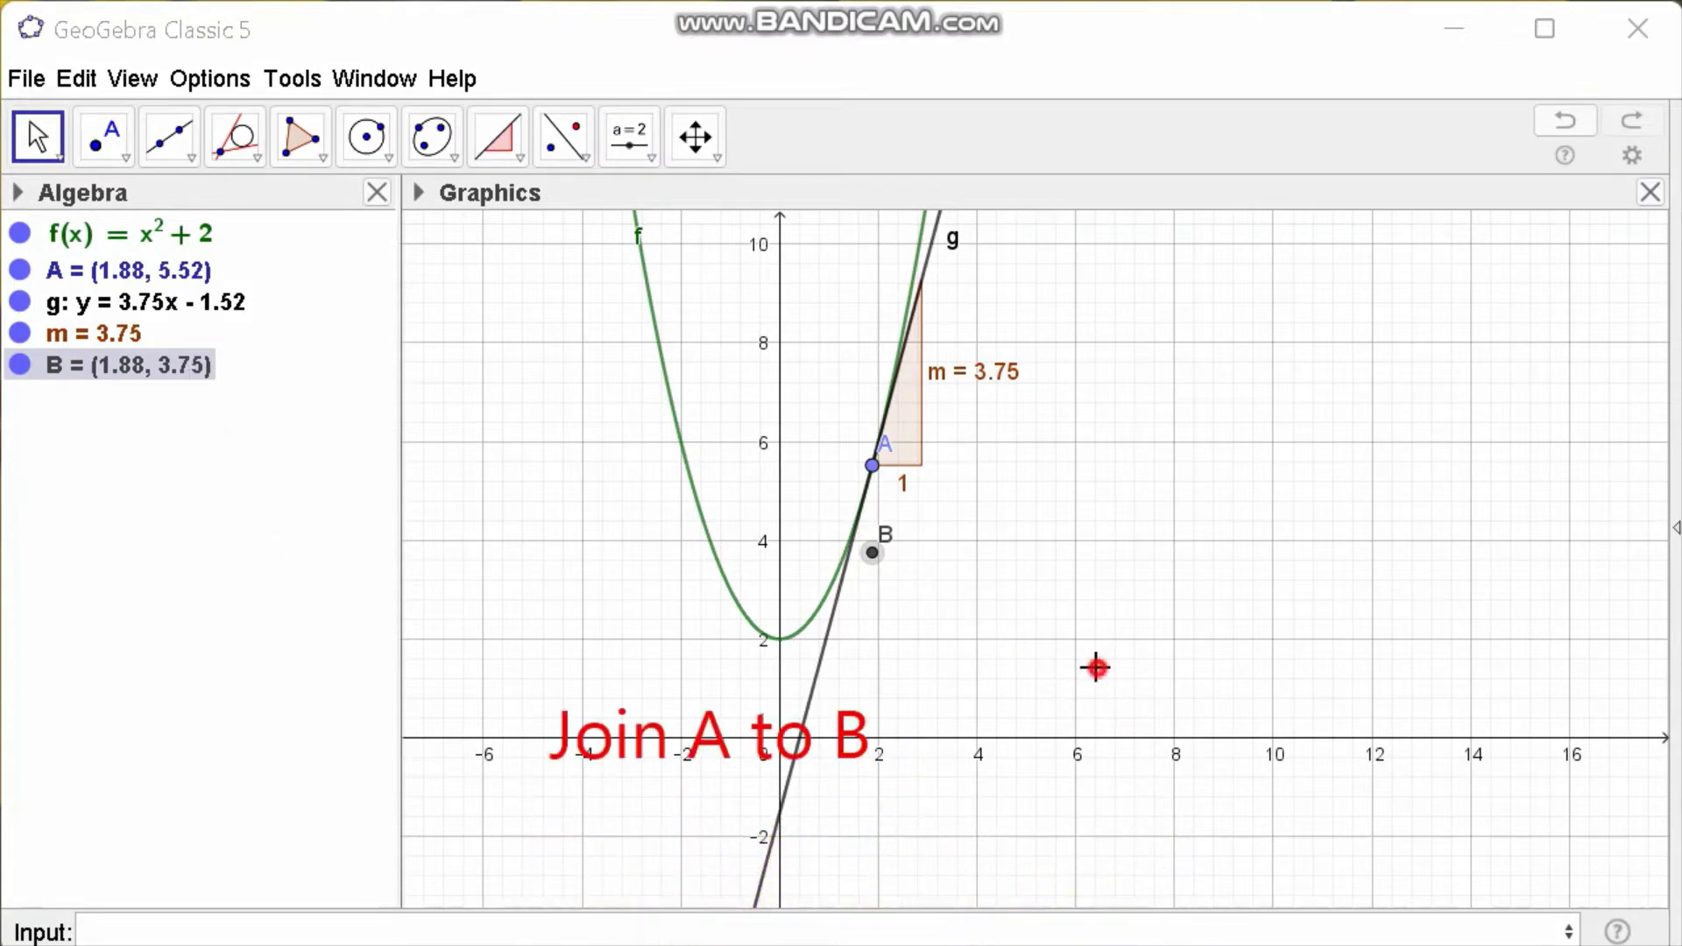
pyautogui.moveTo(1097, 668); pyautogui.dragTo(902, 738)
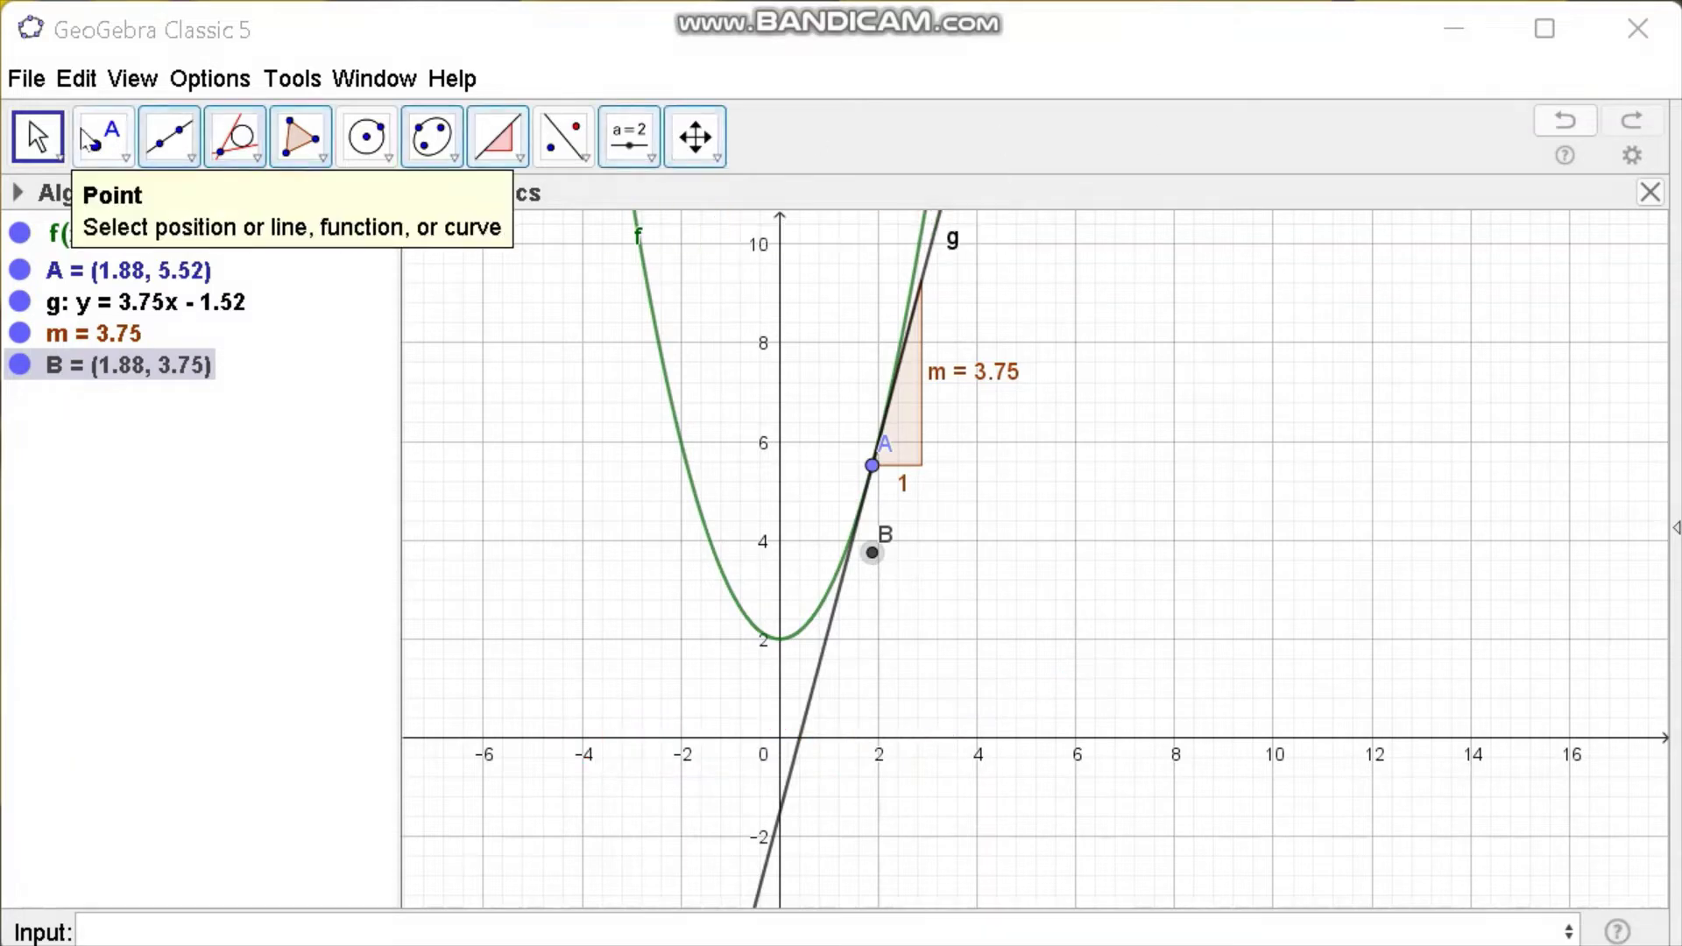
# Join points A and B with a segment
pyautogui.click(195, 156)
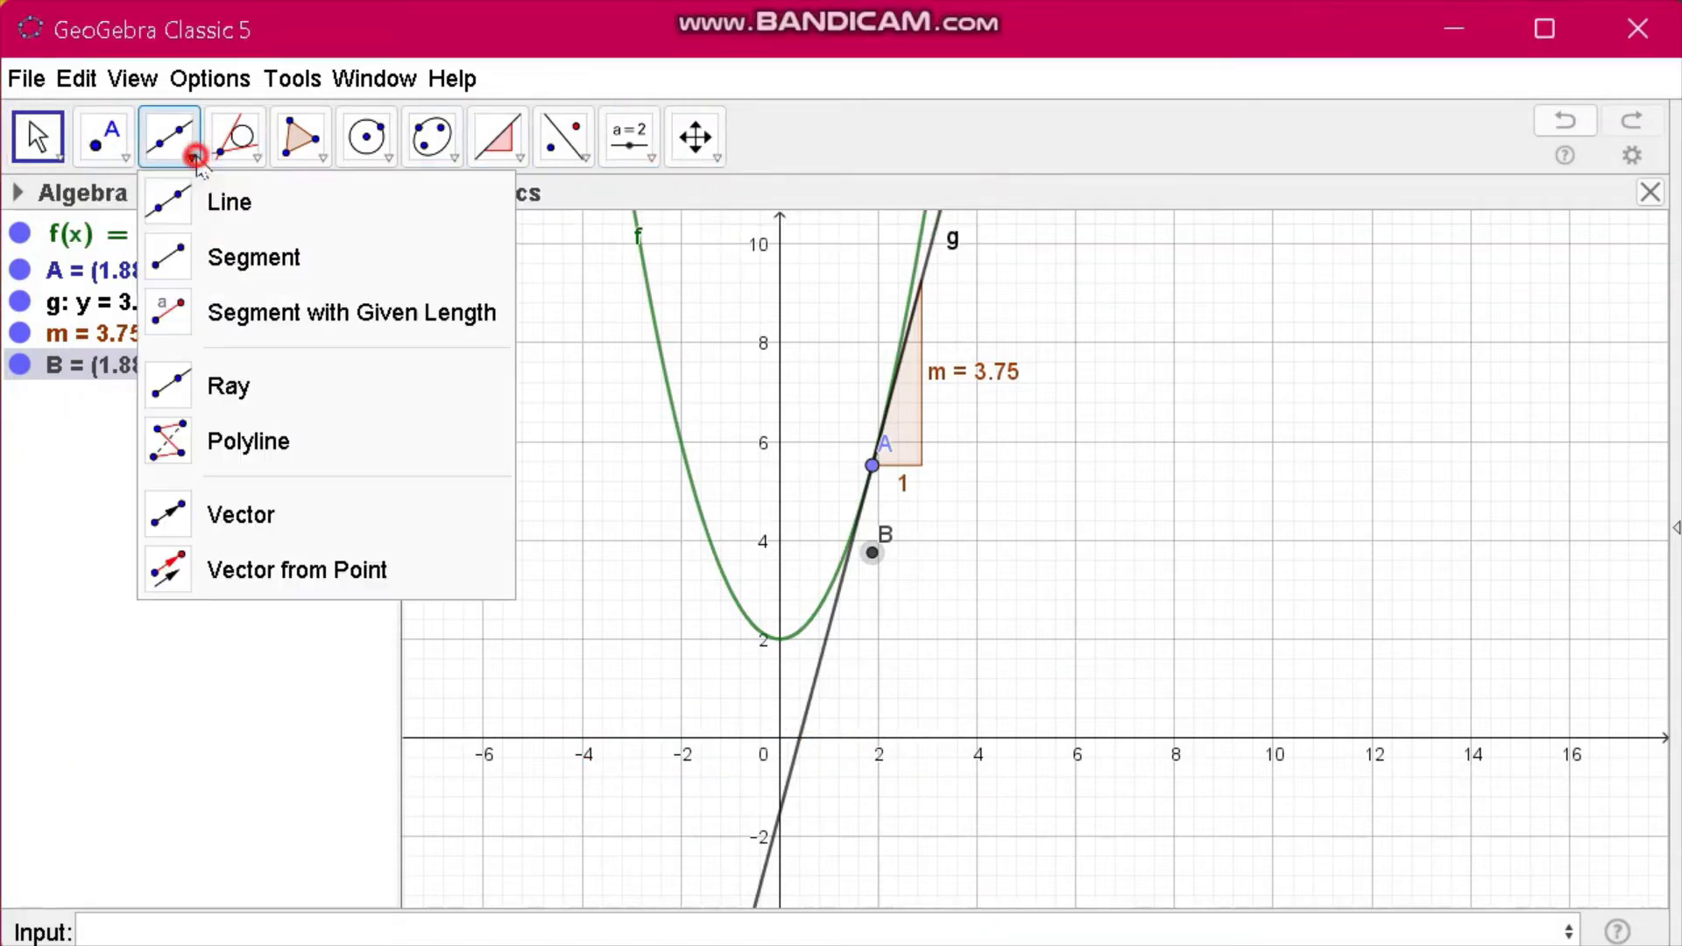
pyautogui.click(177, 257)
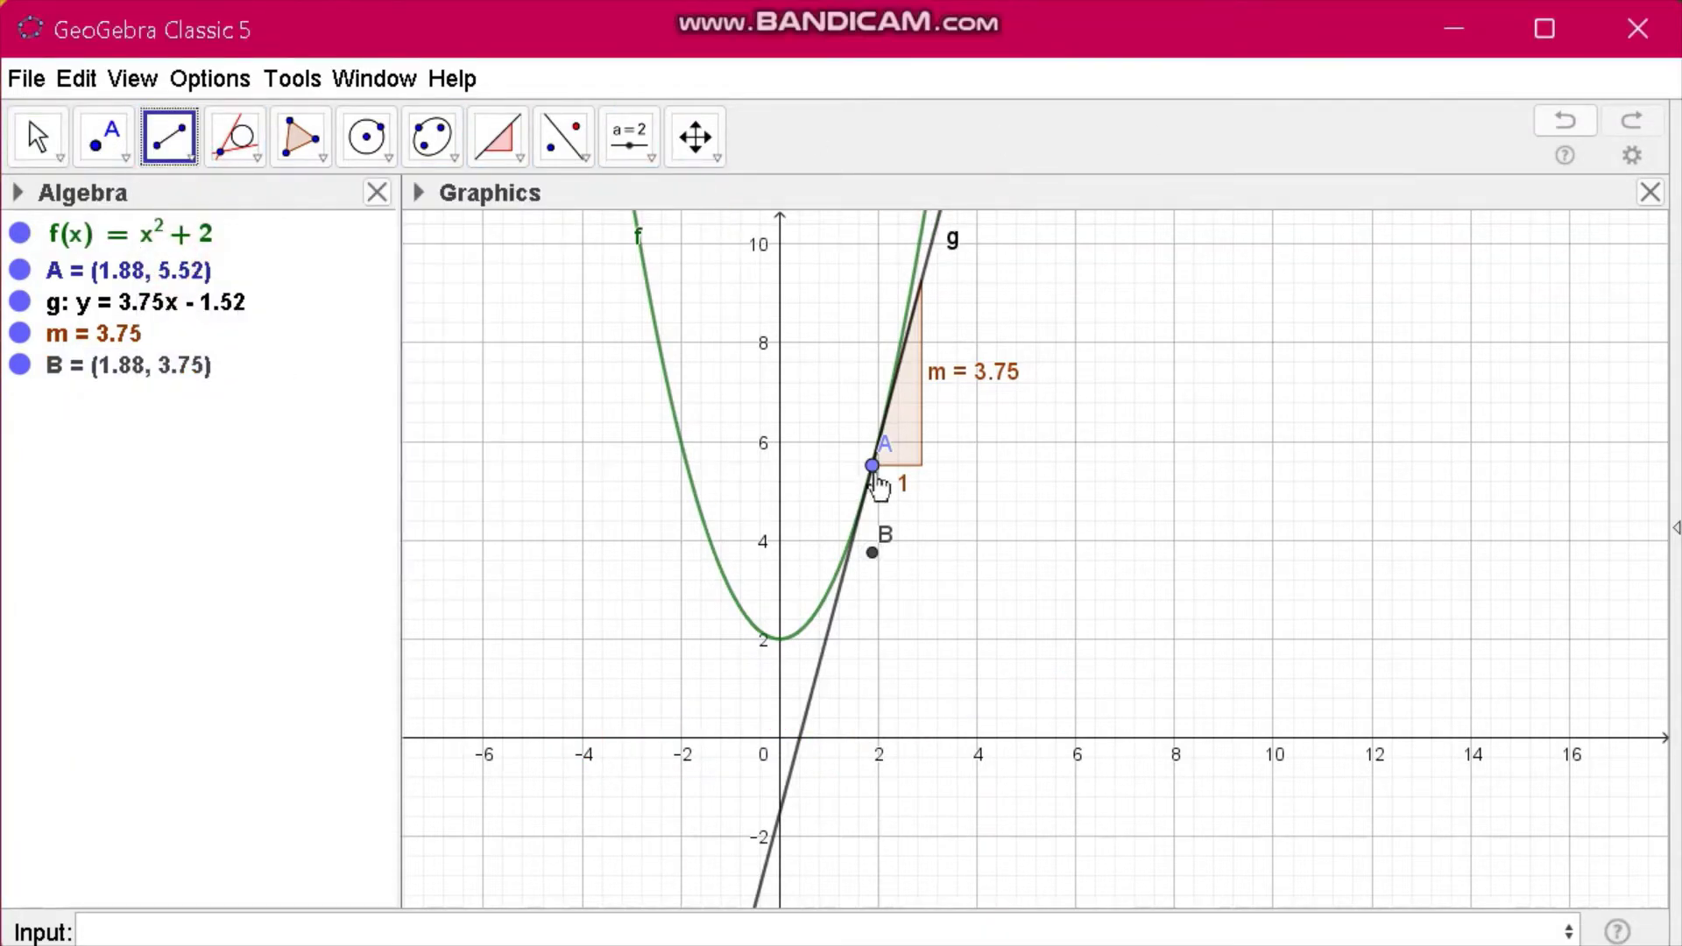
pyautogui.click(874, 470)
pyautogui.click(871, 552)
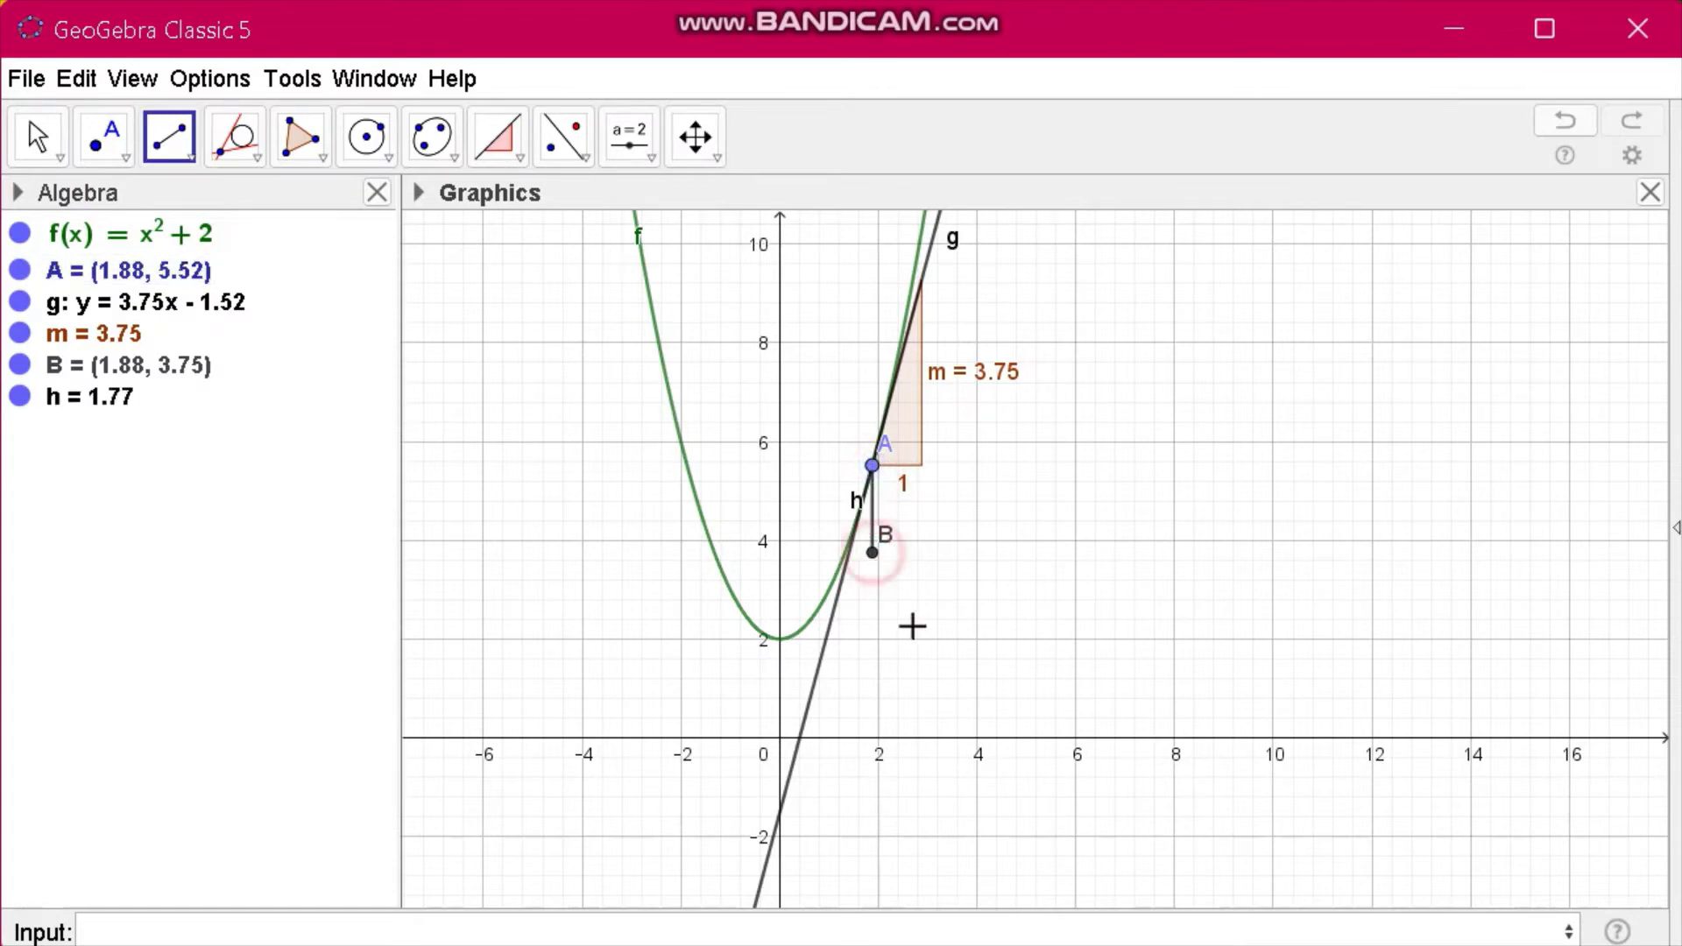
pyautogui.click(1451, 4)
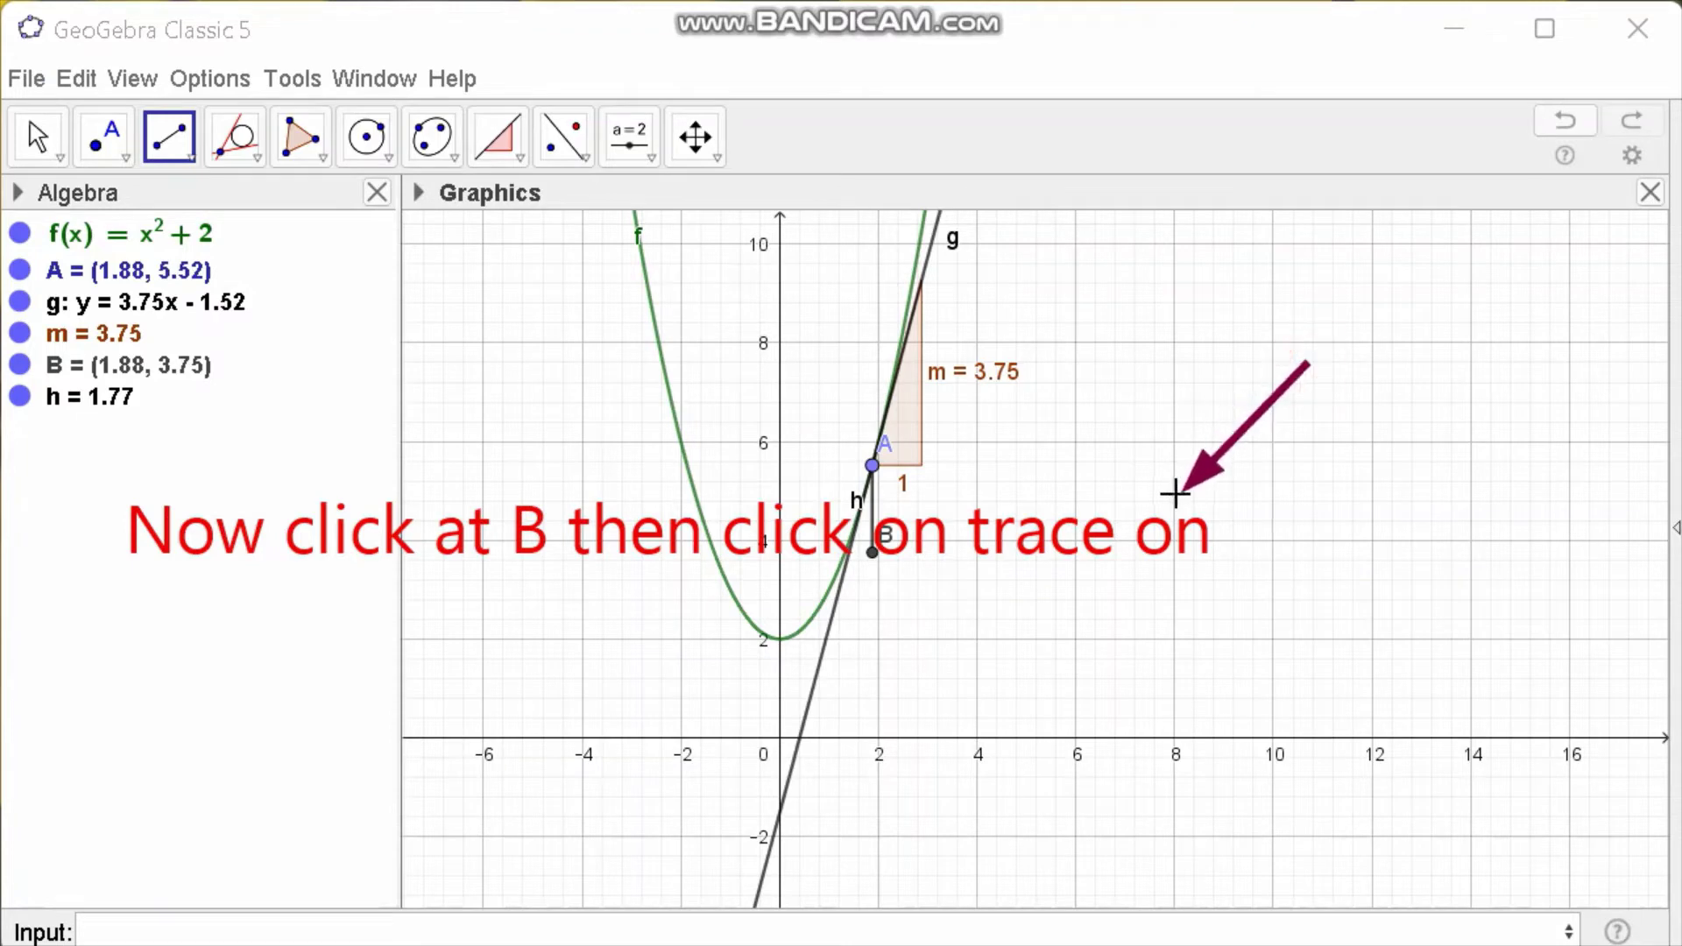
pyautogui.moveTo(456, 581); pyautogui.dragTo(579, 576)
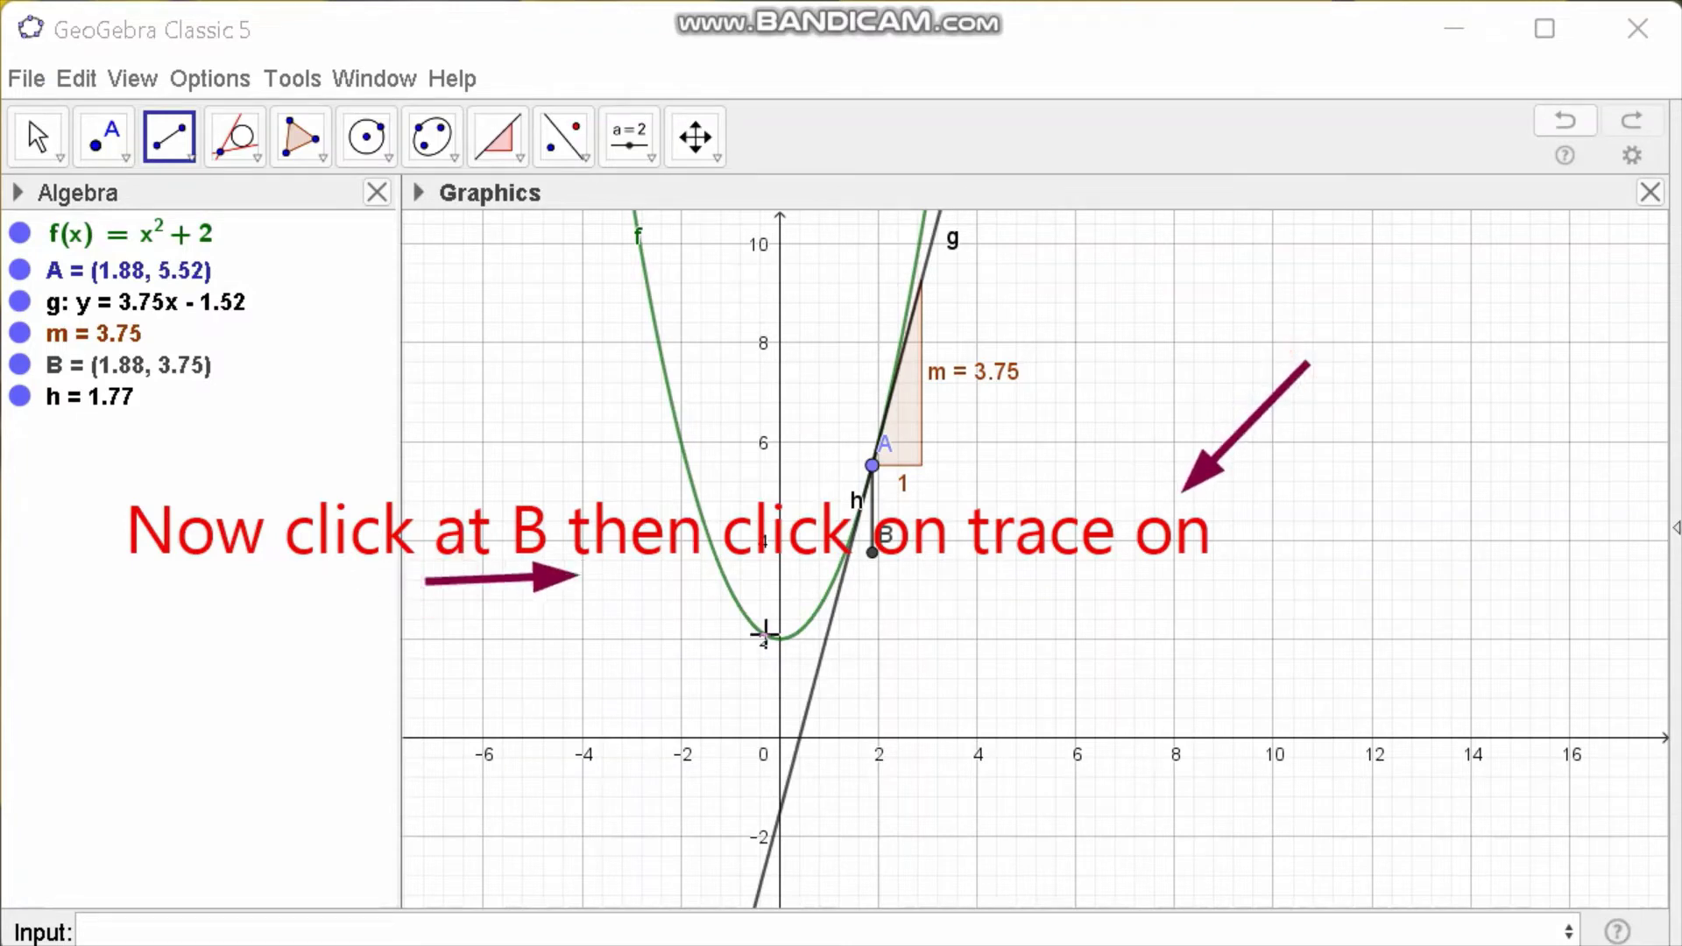
pyautogui.moveTo(876, 602)
pyautogui.mouseDown()
pyautogui.moveTo(1185, 619)
pyautogui.moveTo(1208, 591)
pyautogui.mouseUp()
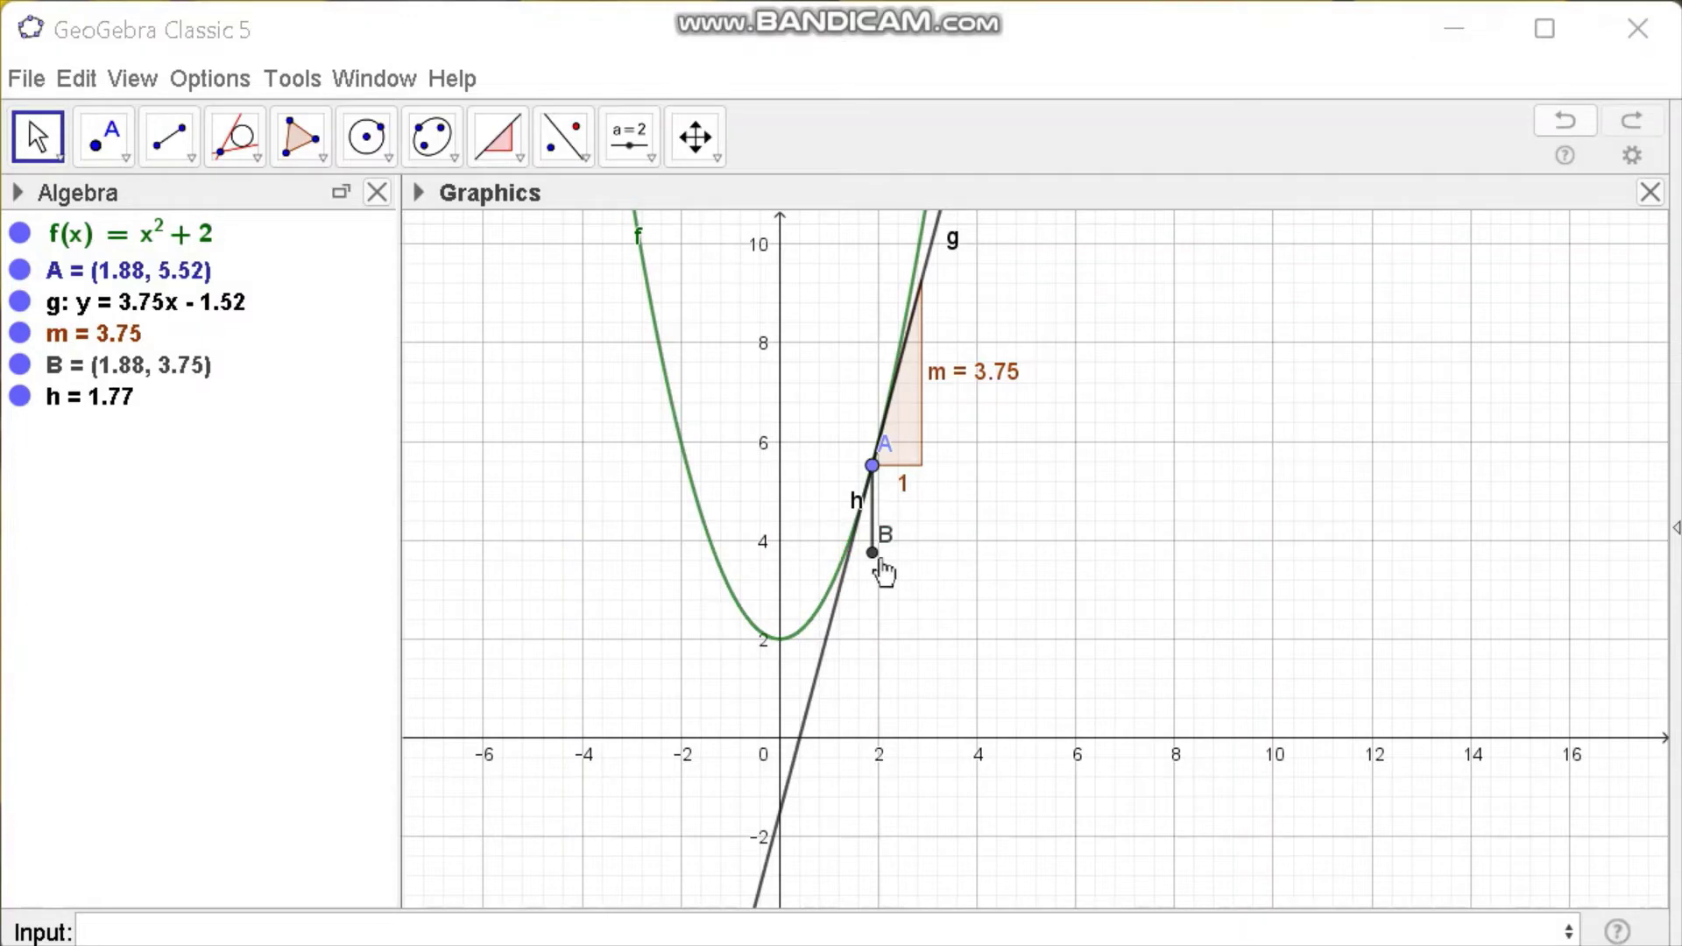
# Turn on the trace of point B and move A along the parabola, ending at about (2.97, 10.8)
pyautogui.click(875, 564)
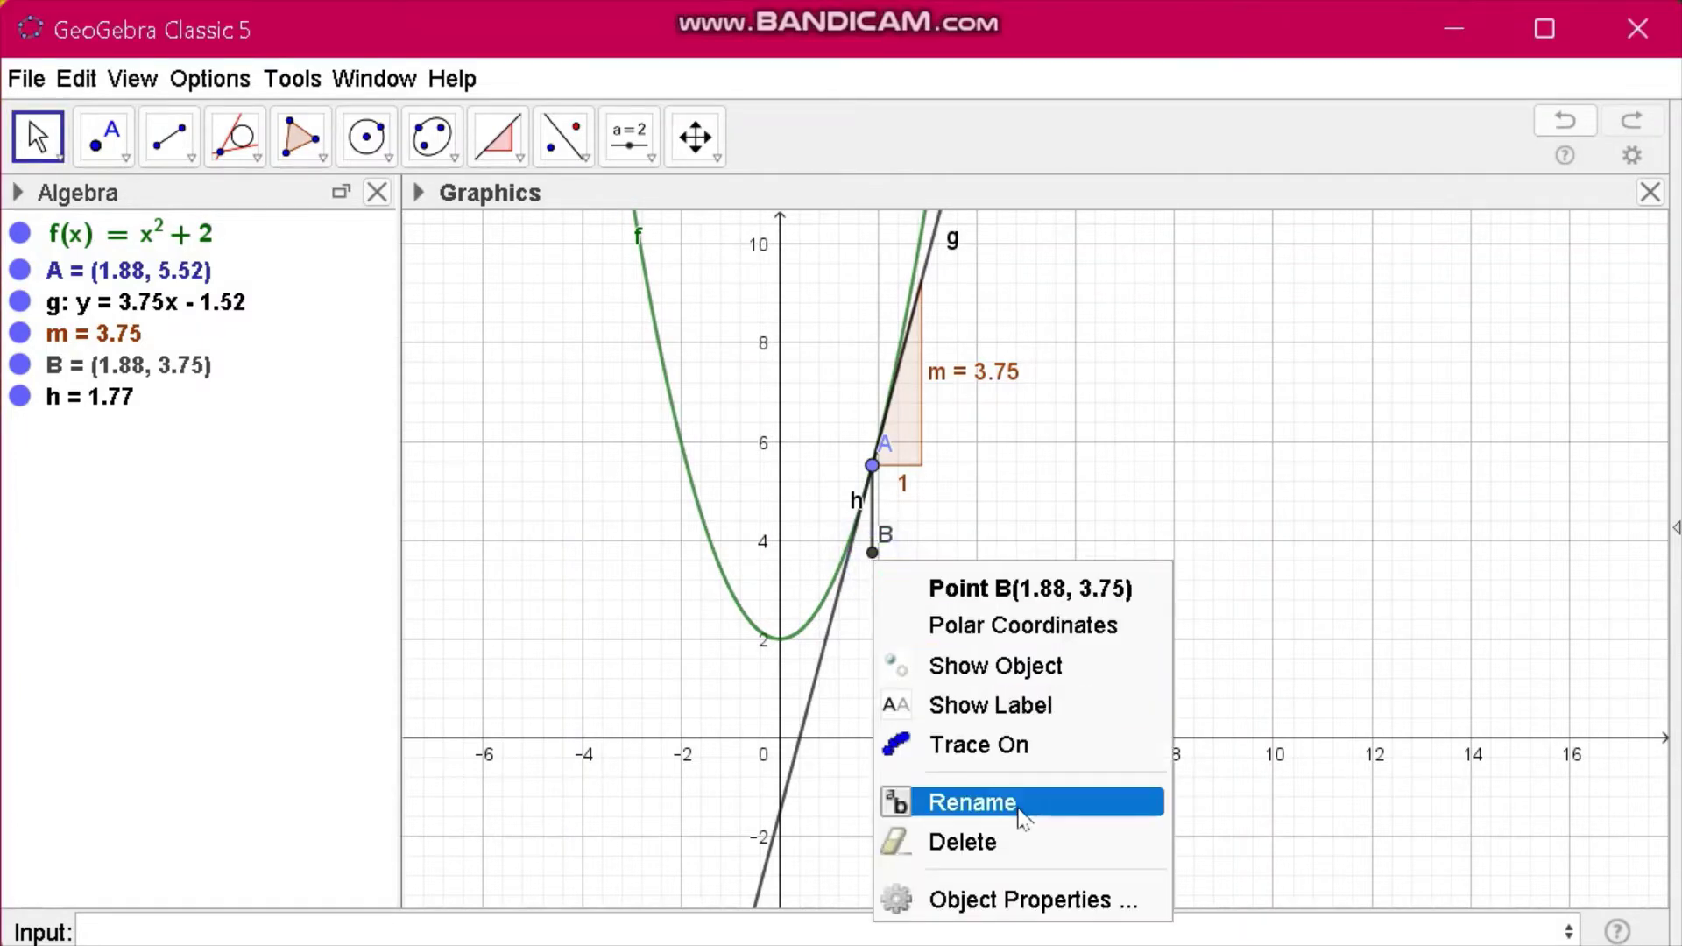
pyautogui.click(1021, 755)
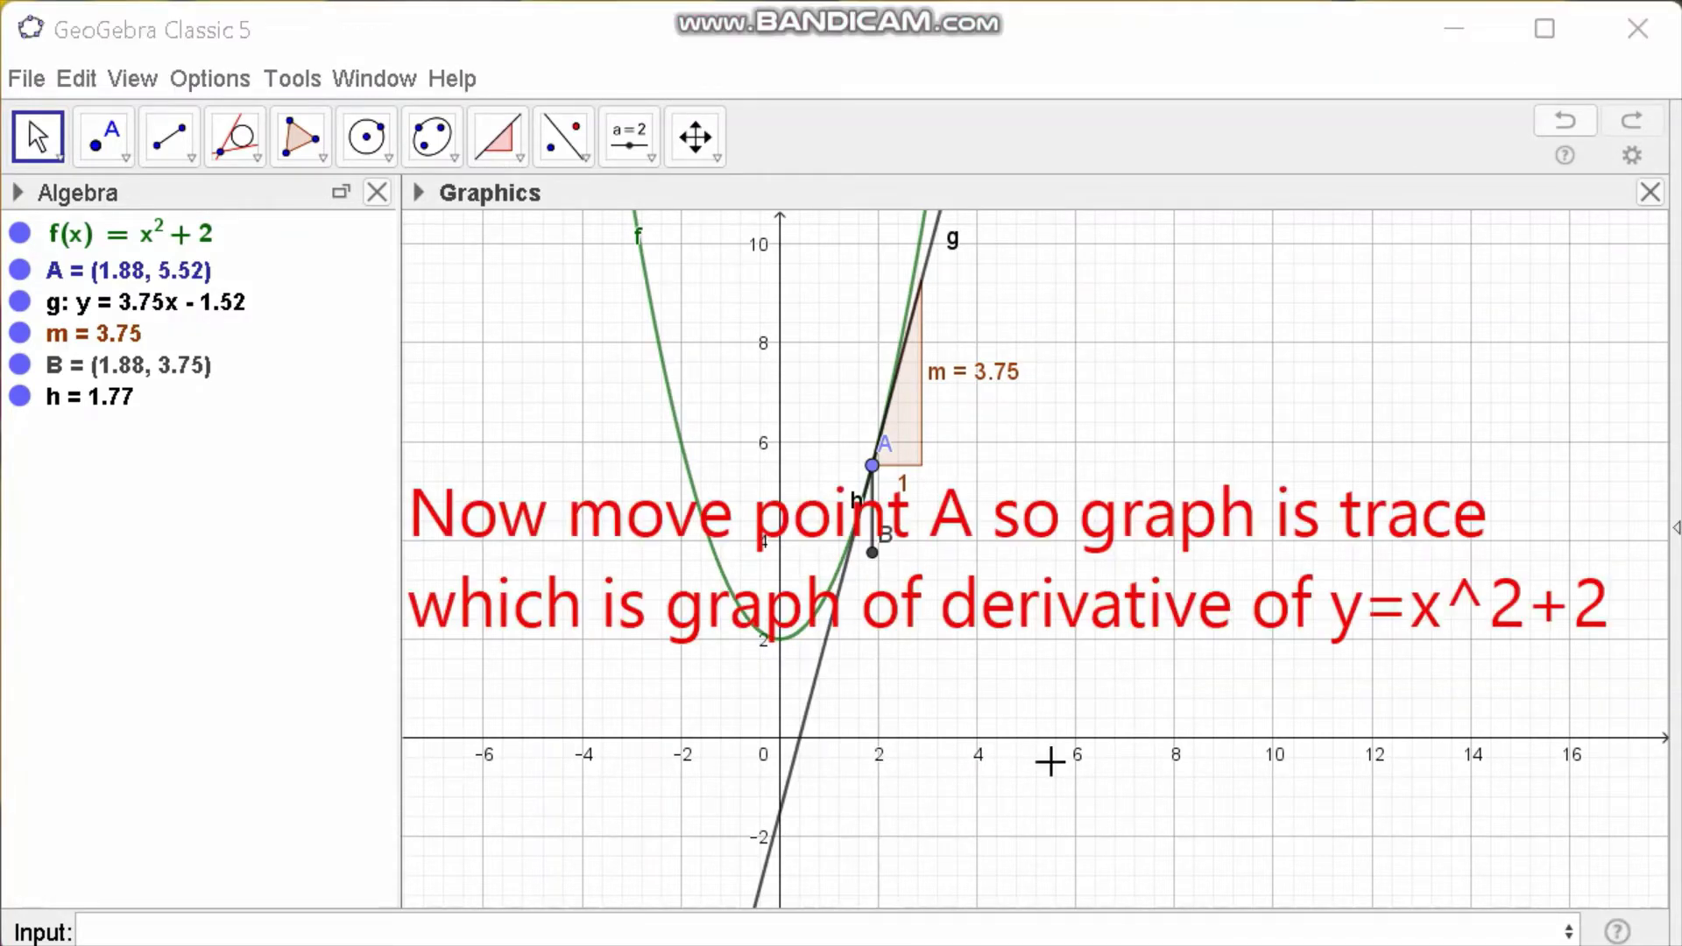
pyautogui.moveTo(478, 676)
pyautogui.mouseDown()
pyautogui.moveTo(972, 708)
pyautogui.moveTo(1308, 683)
pyautogui.mouseUp()
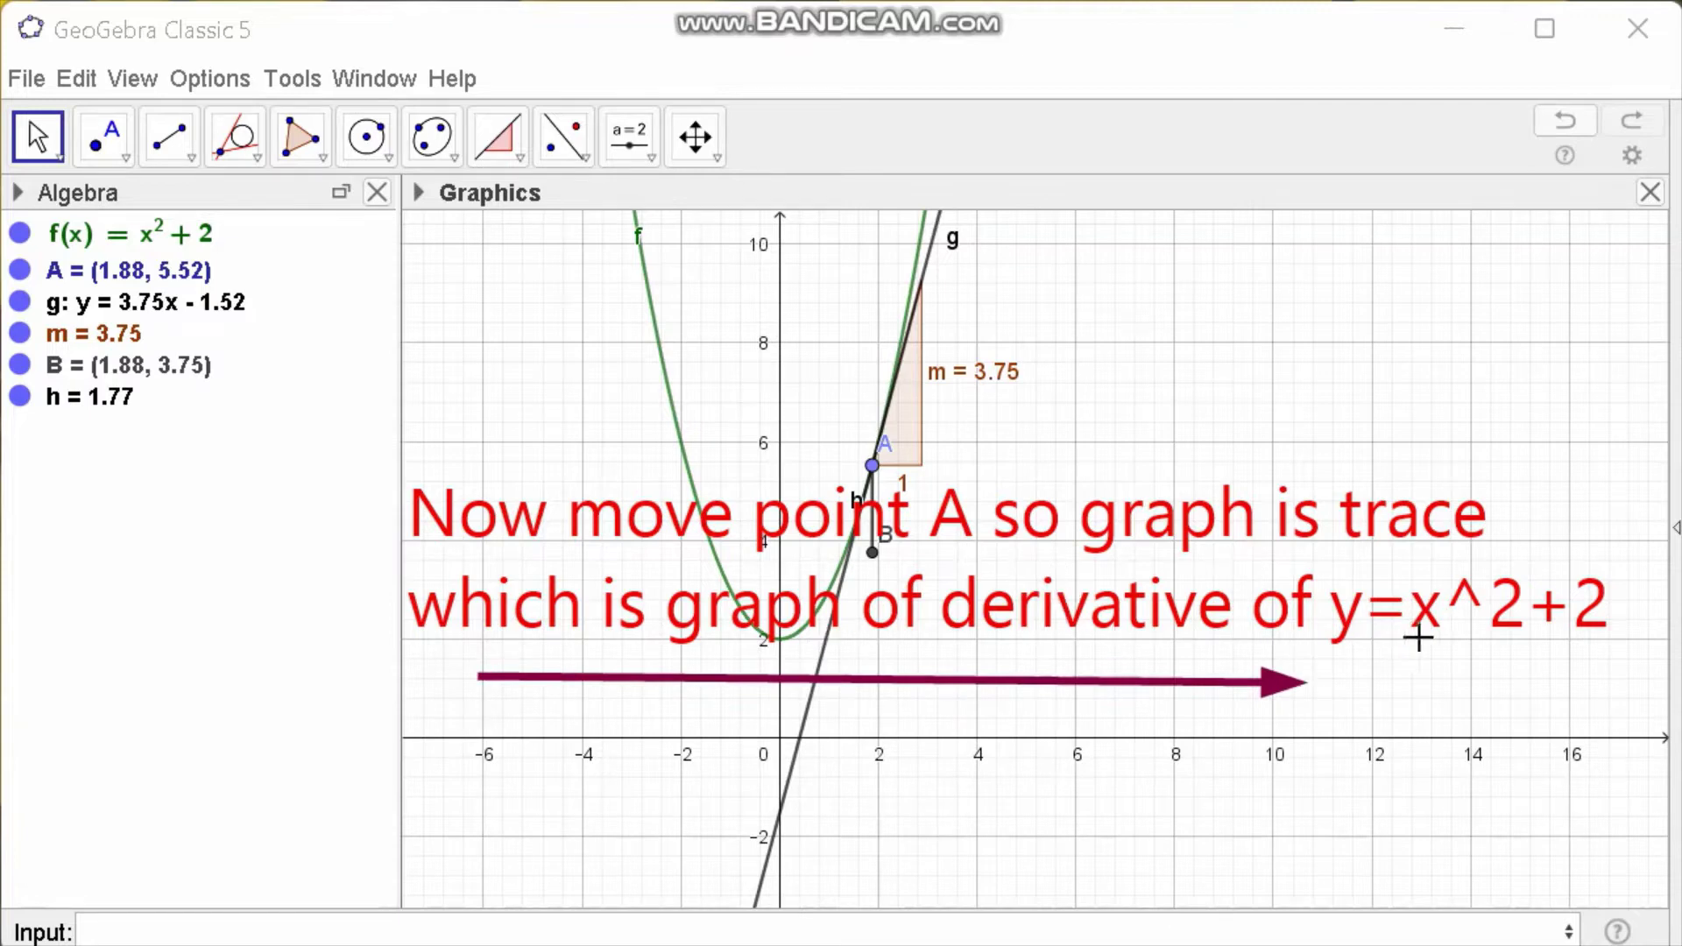
pyautogui.click(1501, 2)
pyautogui.moveTo(889, 478); pyautogui.dragTo(1016, 287)
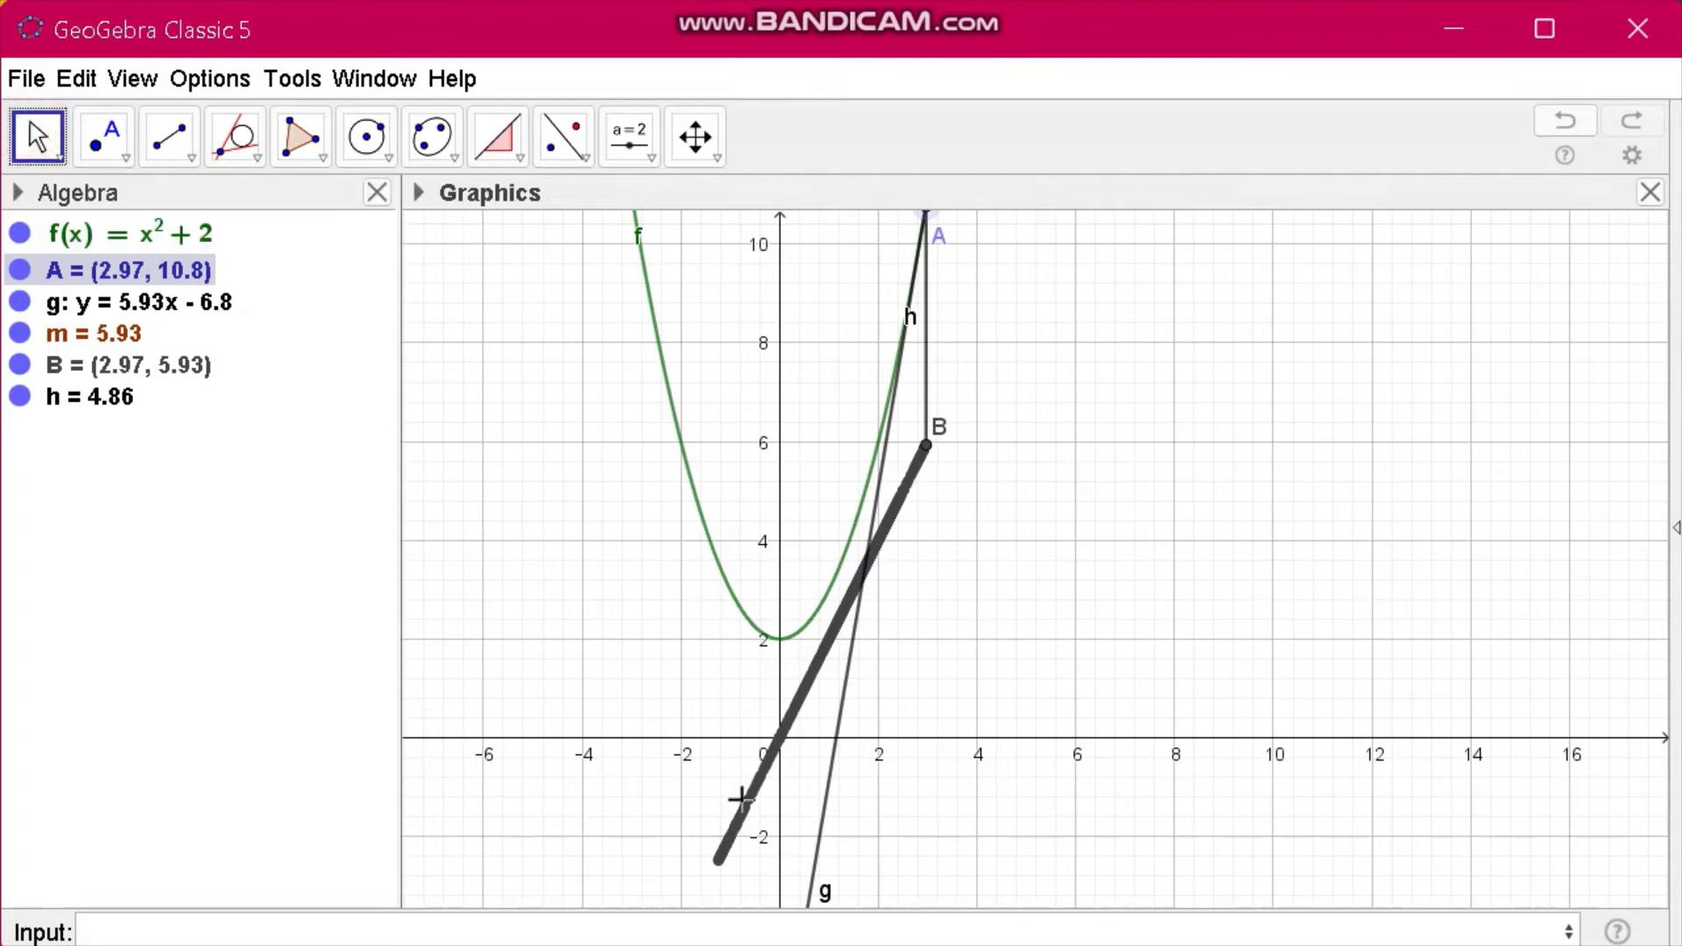
pyautogui.rightClick(781, 729)
pyautogui.click(1044, 867)
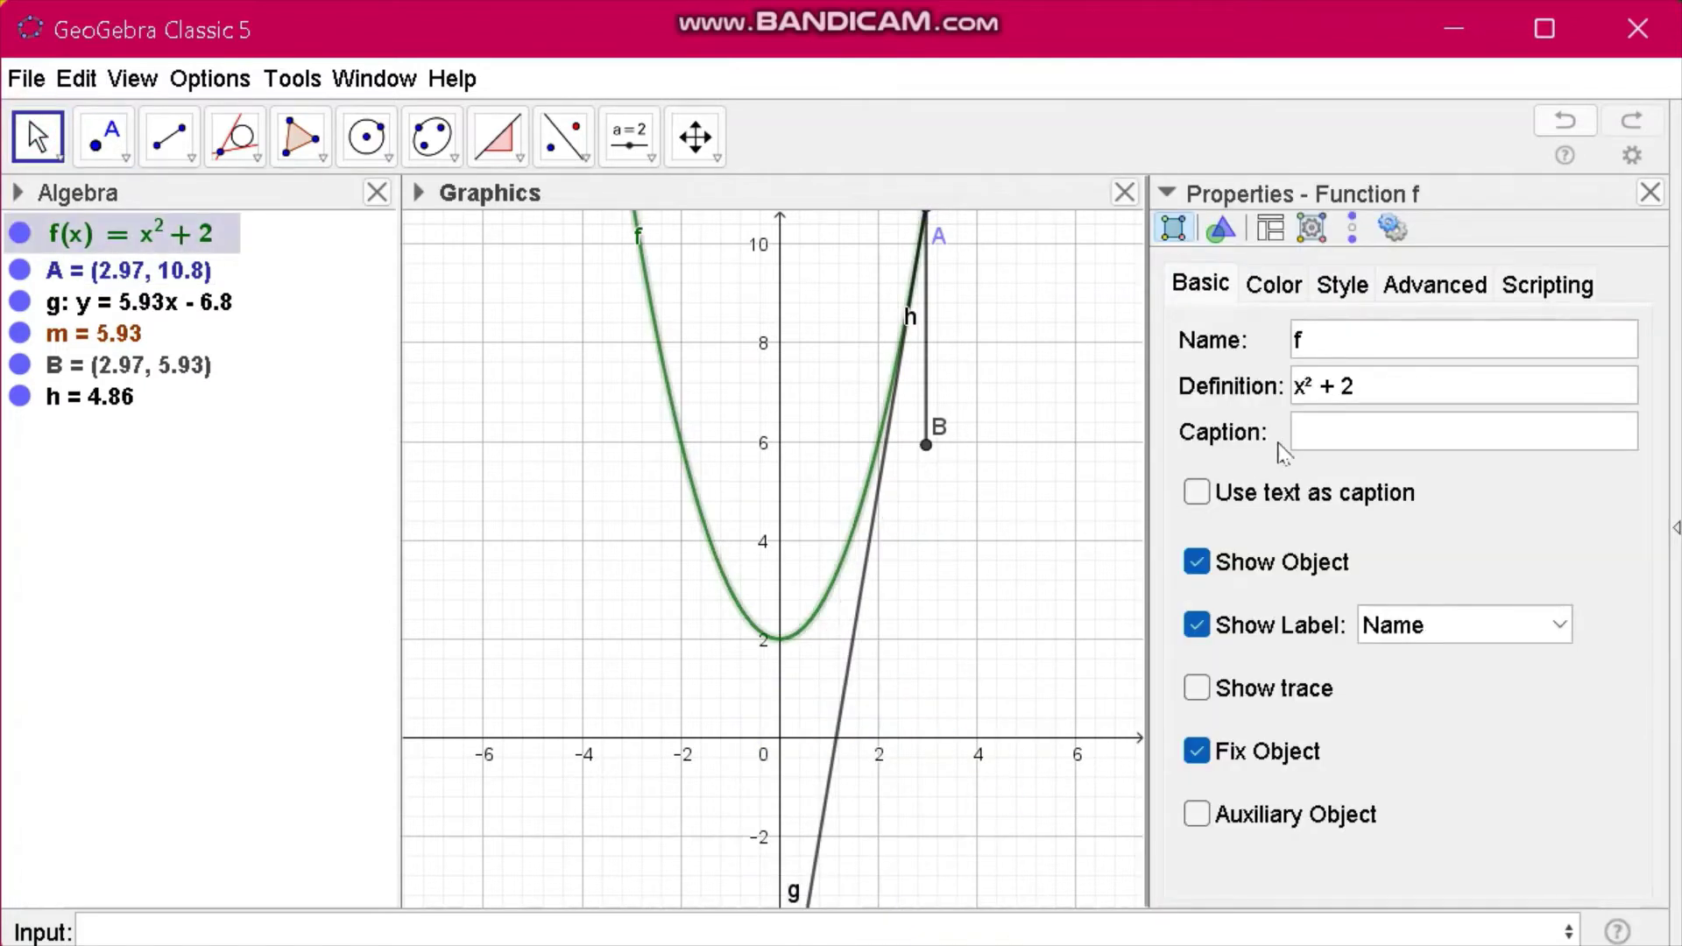
pyautogui.click(1652, 193)
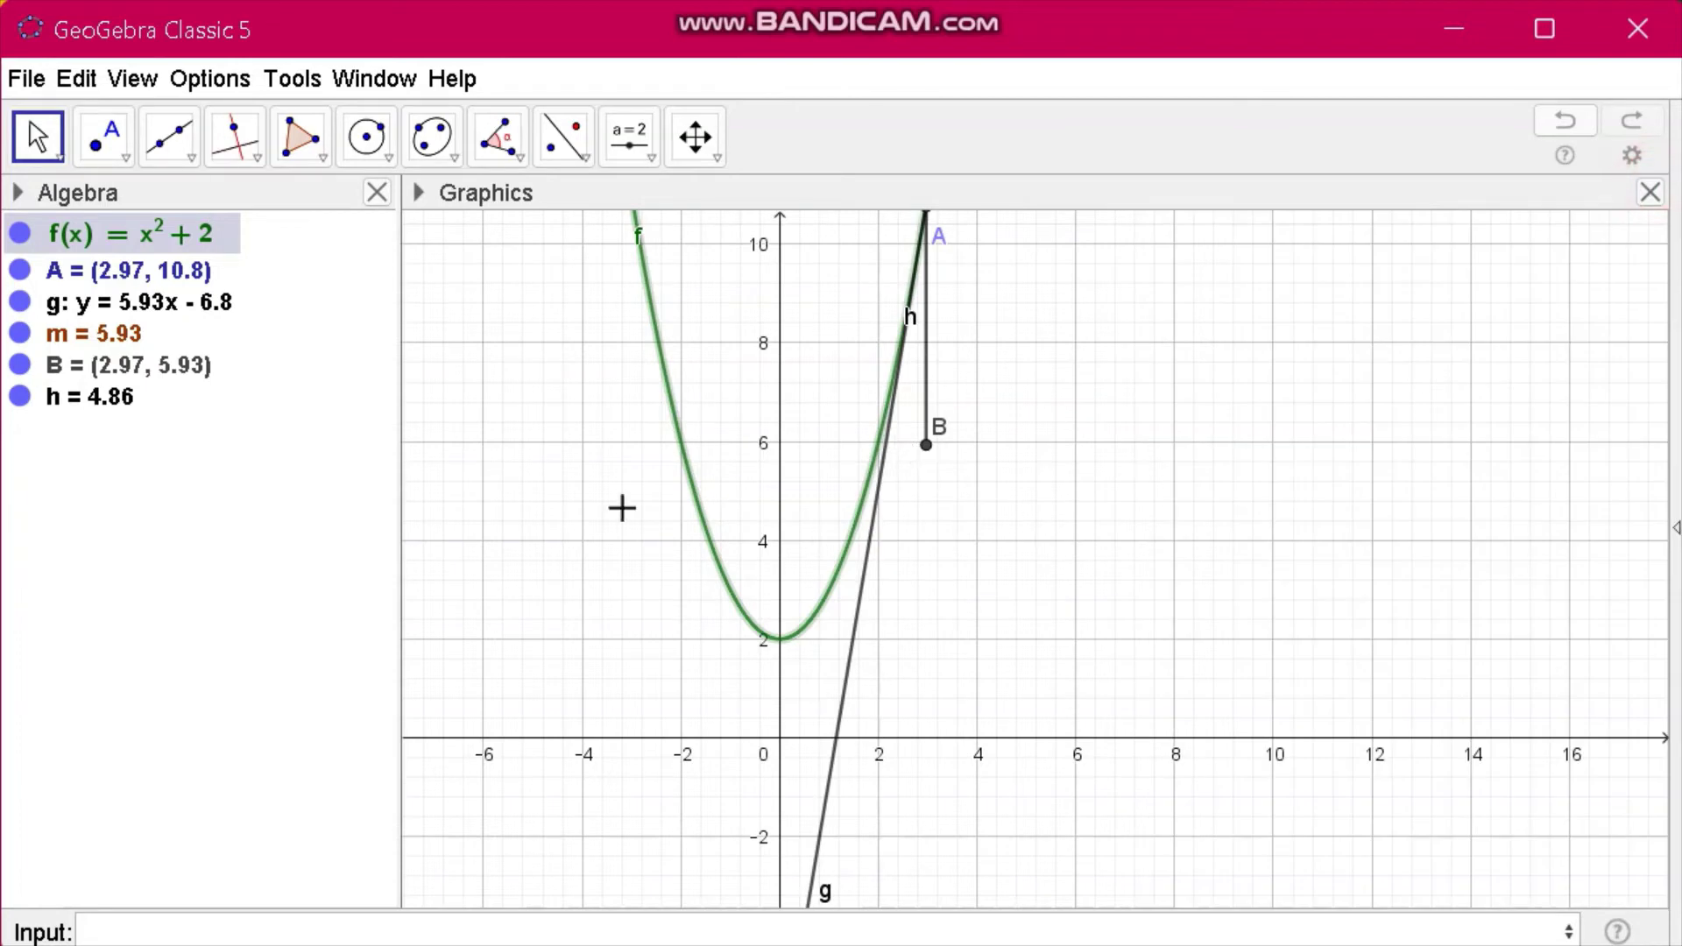
# Change the color of point B to red (#FF0033) in its object properties
pyautogui.scroll(4, 622, 508)
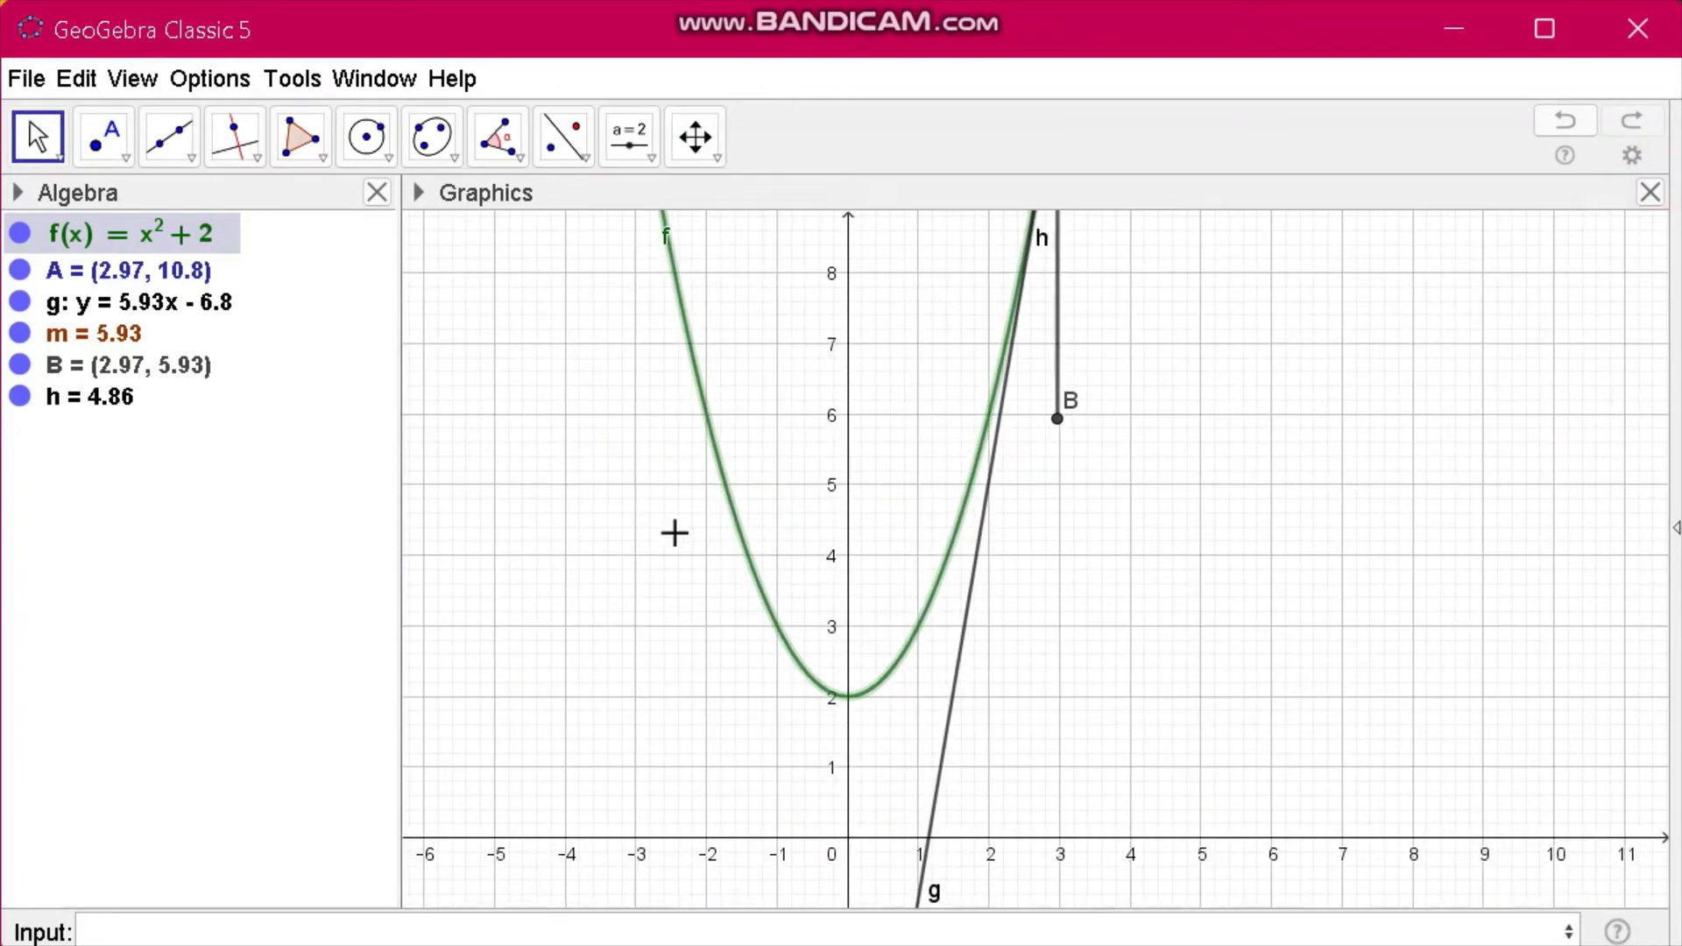
pyautogui.moveTo(601, 634); pyautogui.dragTo(612, 522)
pyautogui.scroll(2, 609, 535)
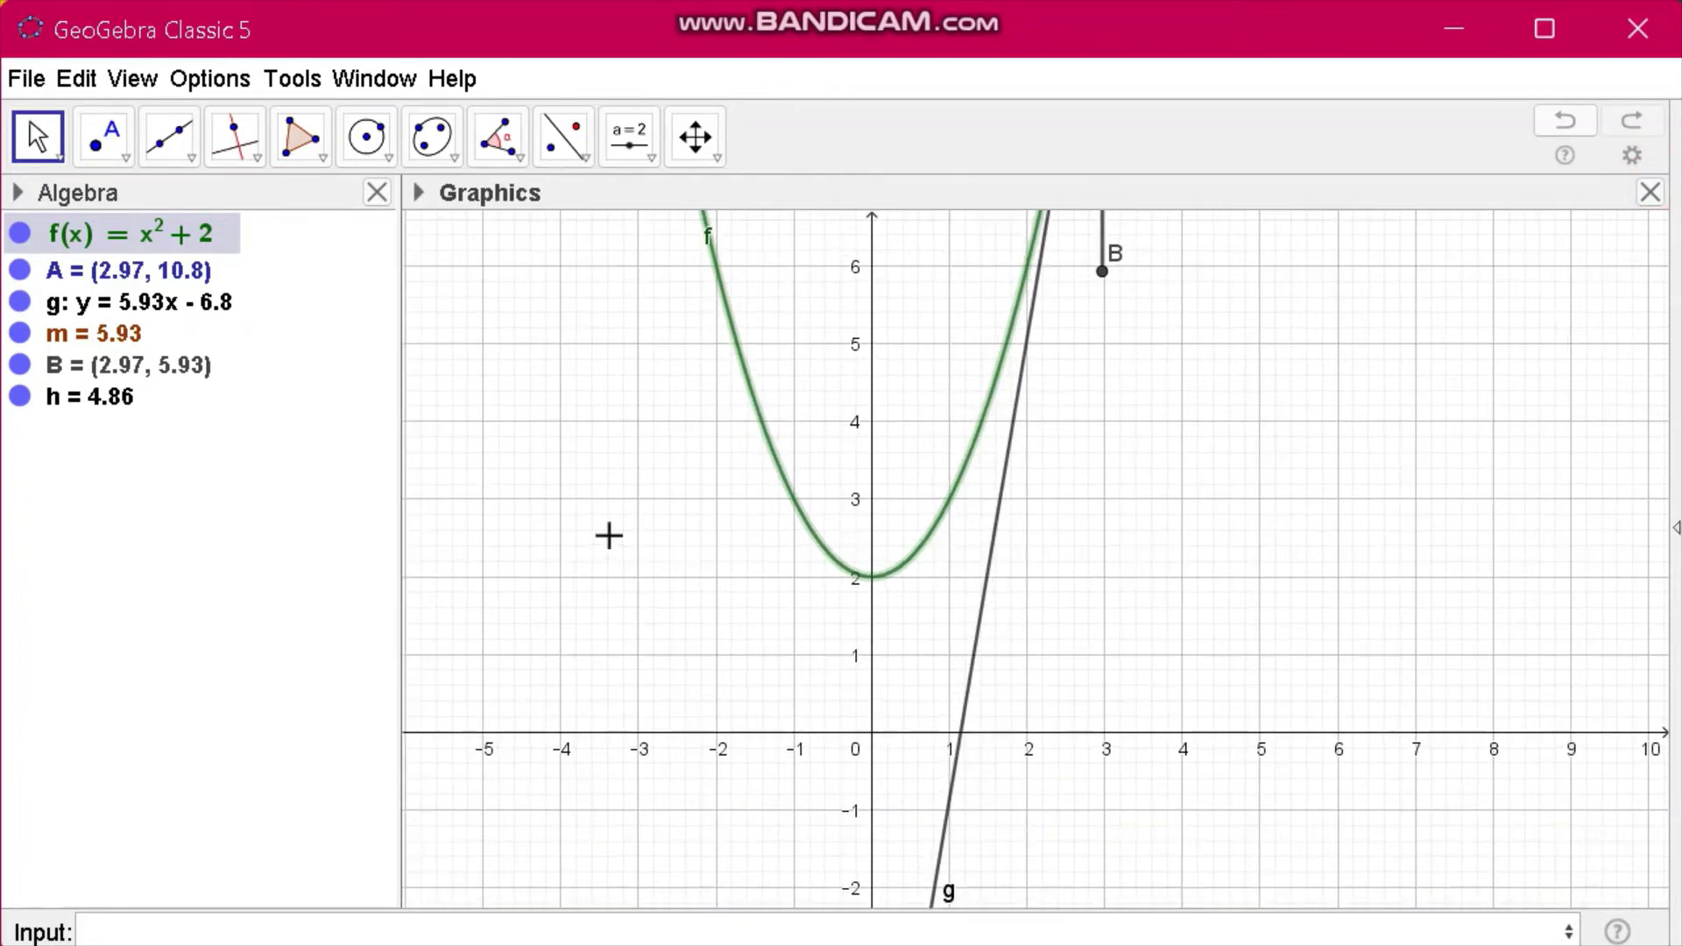
pyautogui.rightClick(1104, 273)
pyautogui.click(1211, 627)
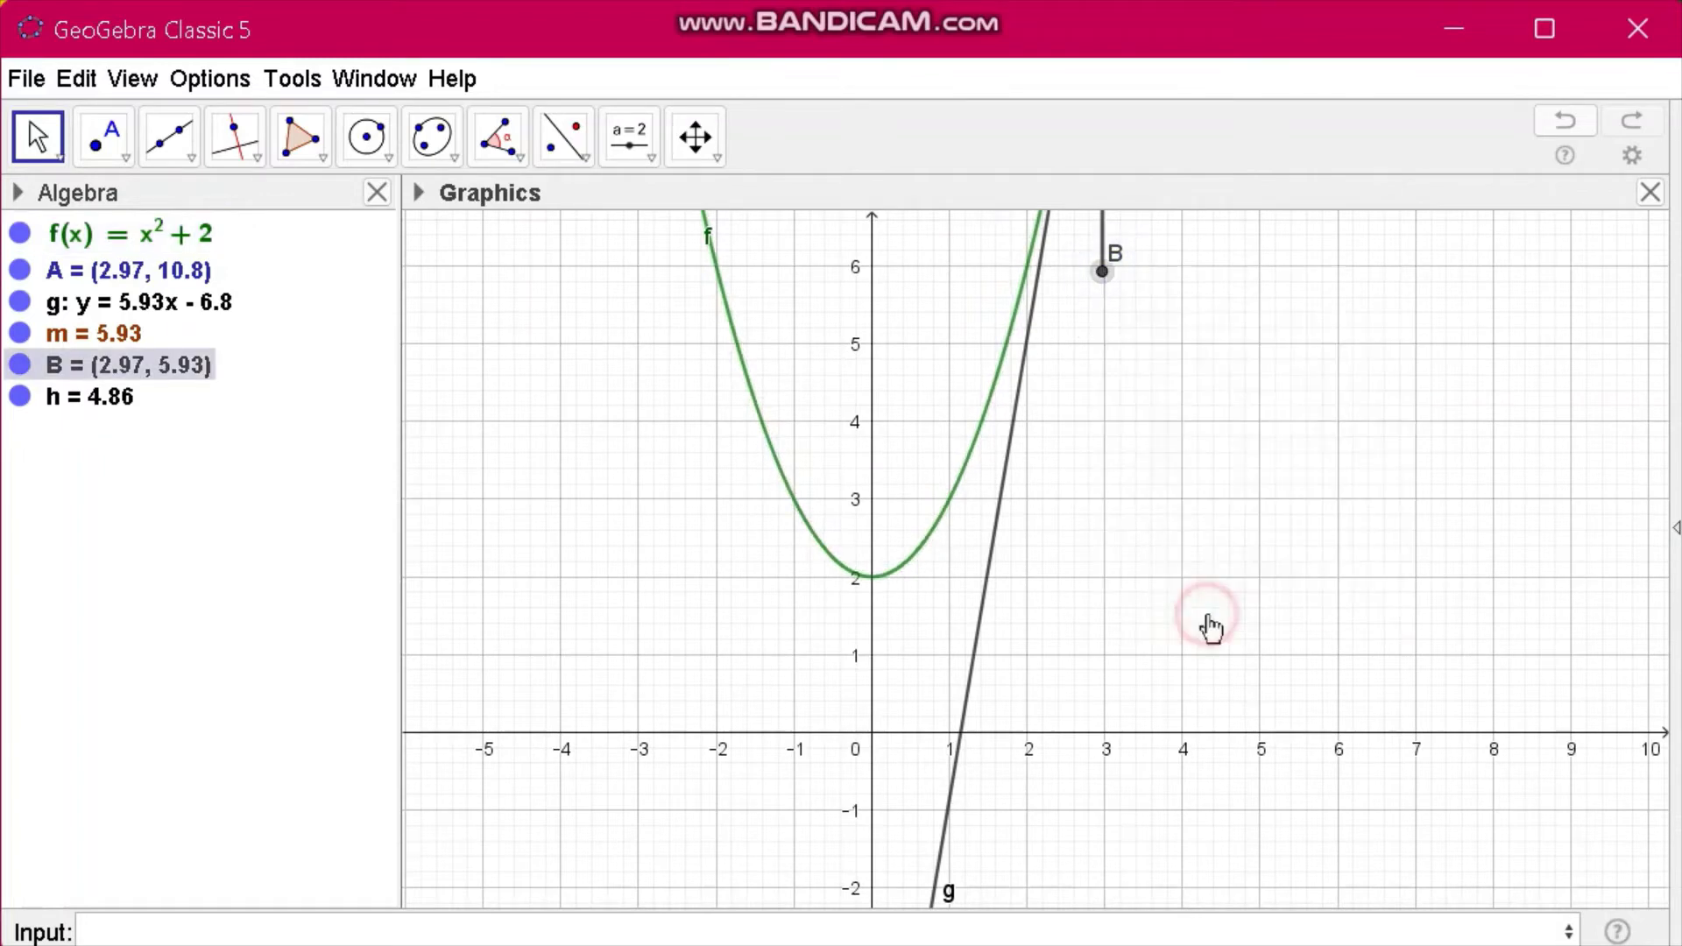
pyautogui.click(1419, 317)
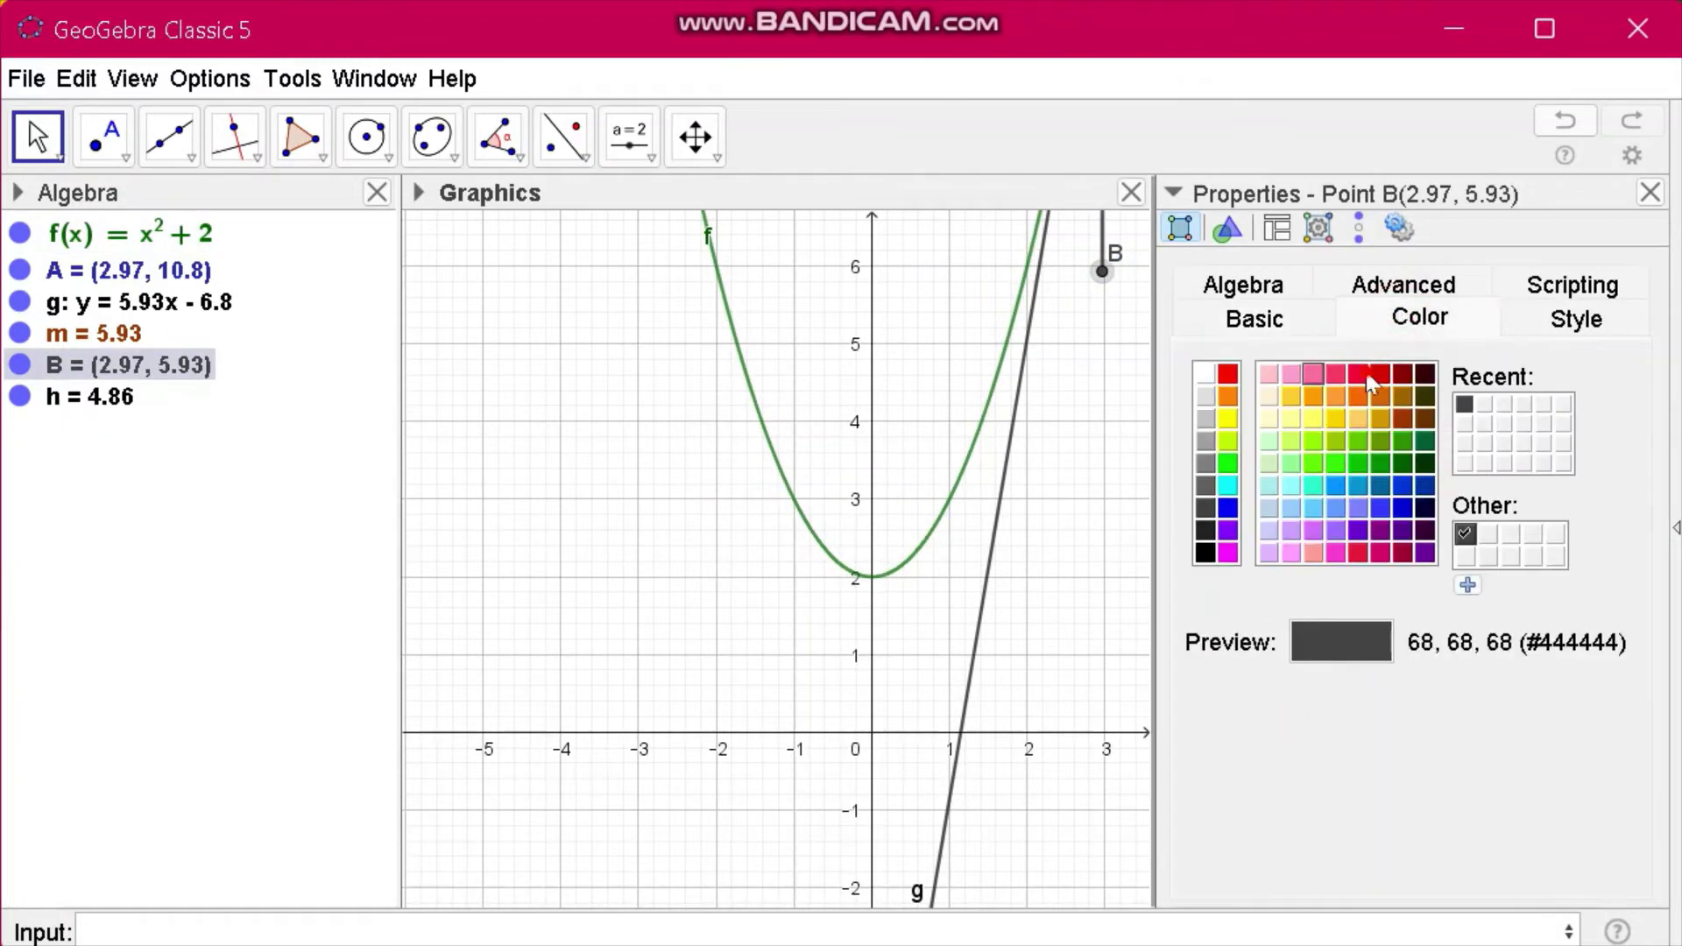
pyautogui.click(1363, 375)
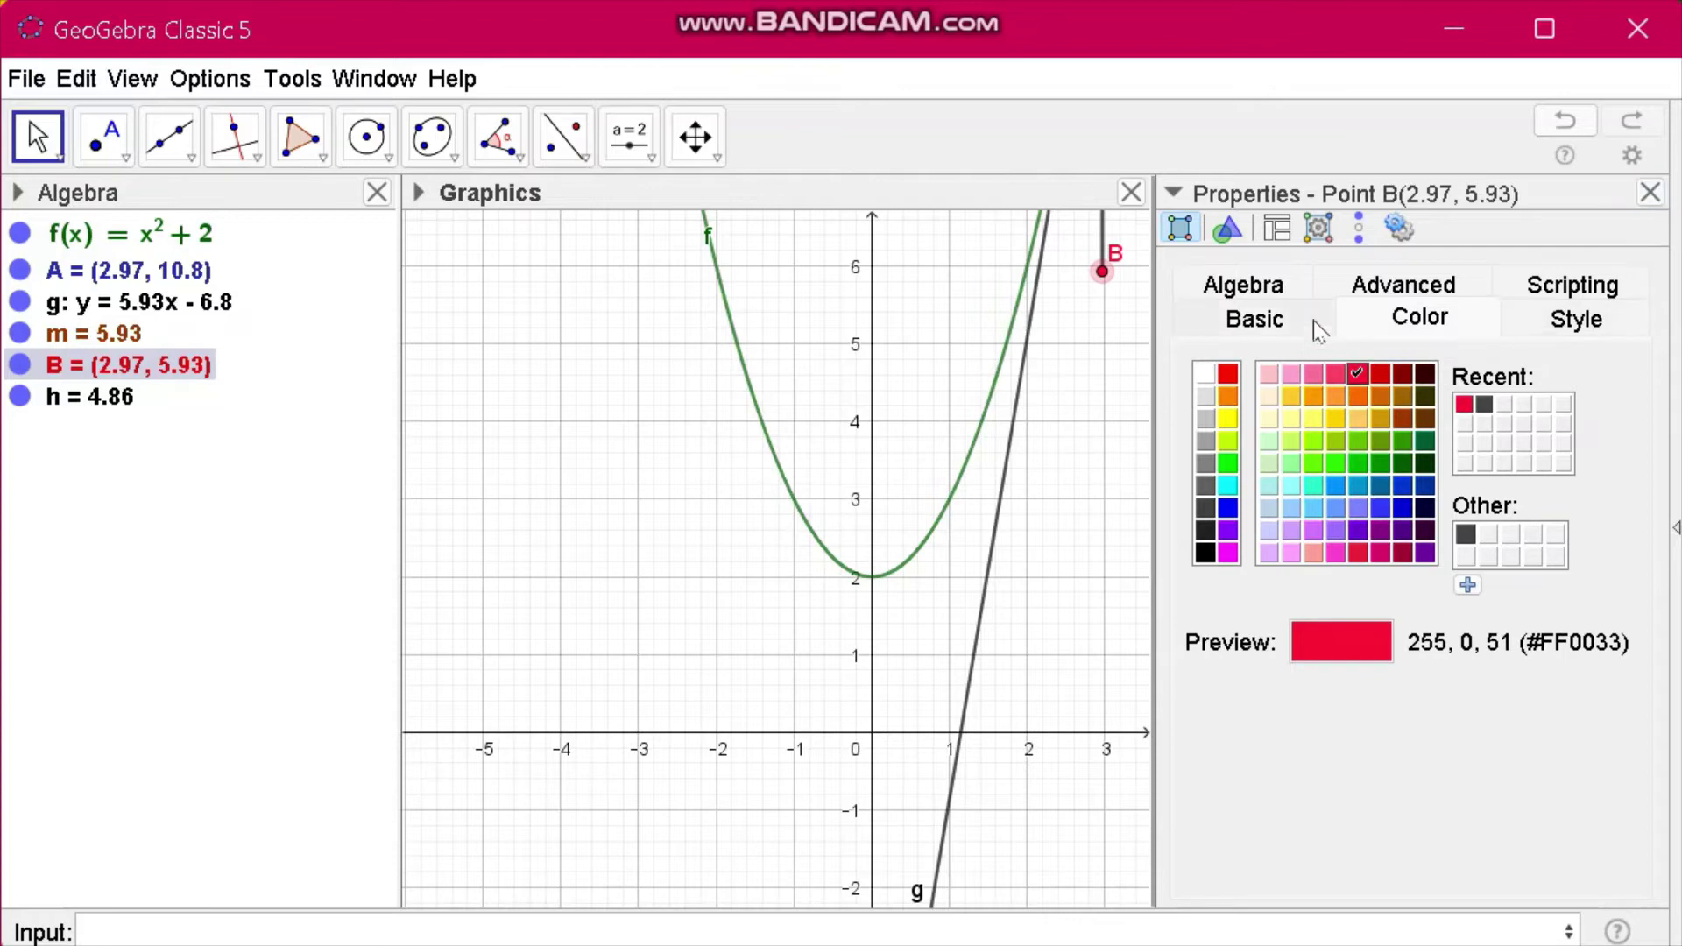
# Set point B's point style to a hollow circle and close its properties
pyautogui.click(1581, 324)
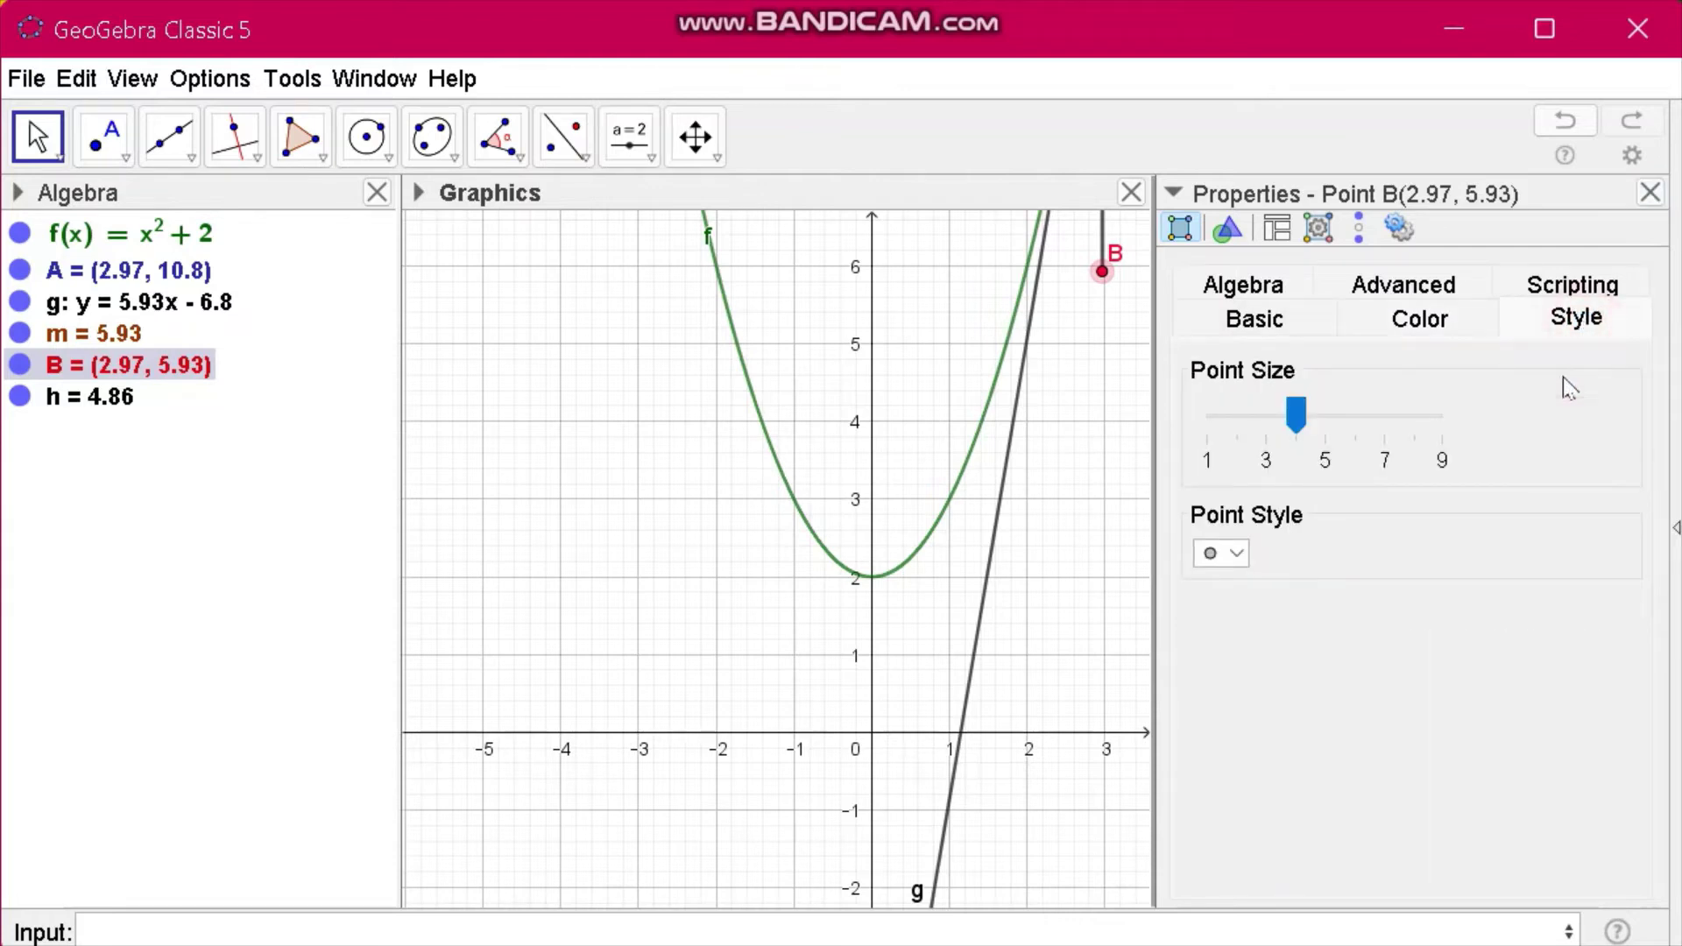
pyautogui.click(1238, 557)
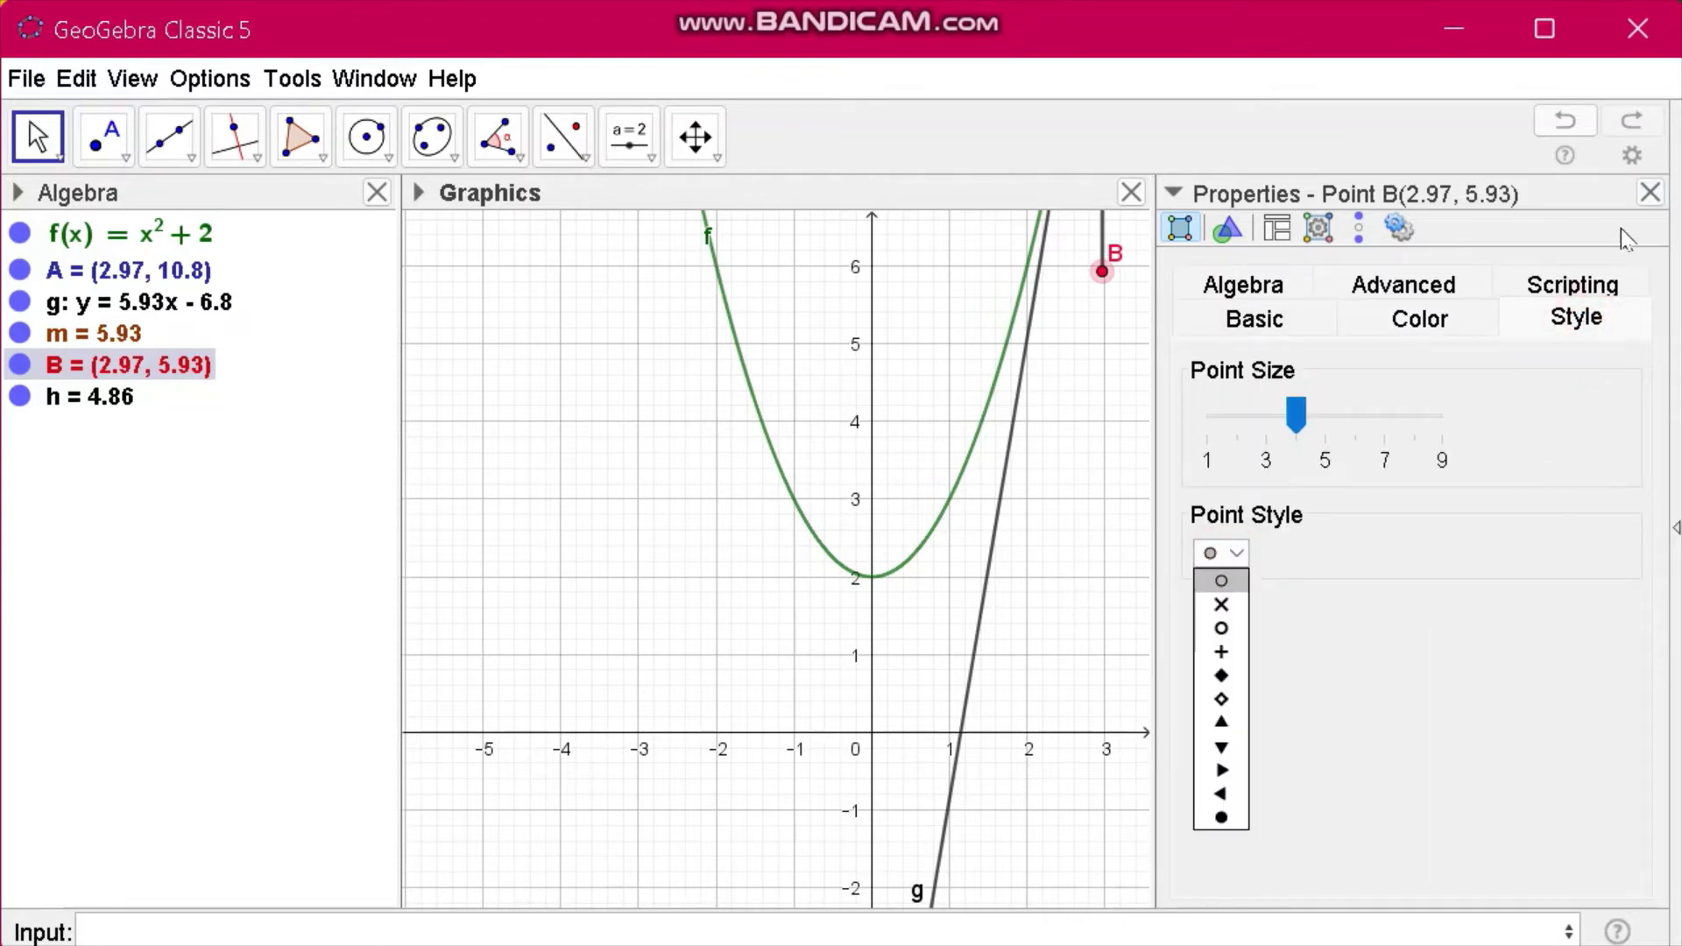
pyautogui.click(1220, 629)
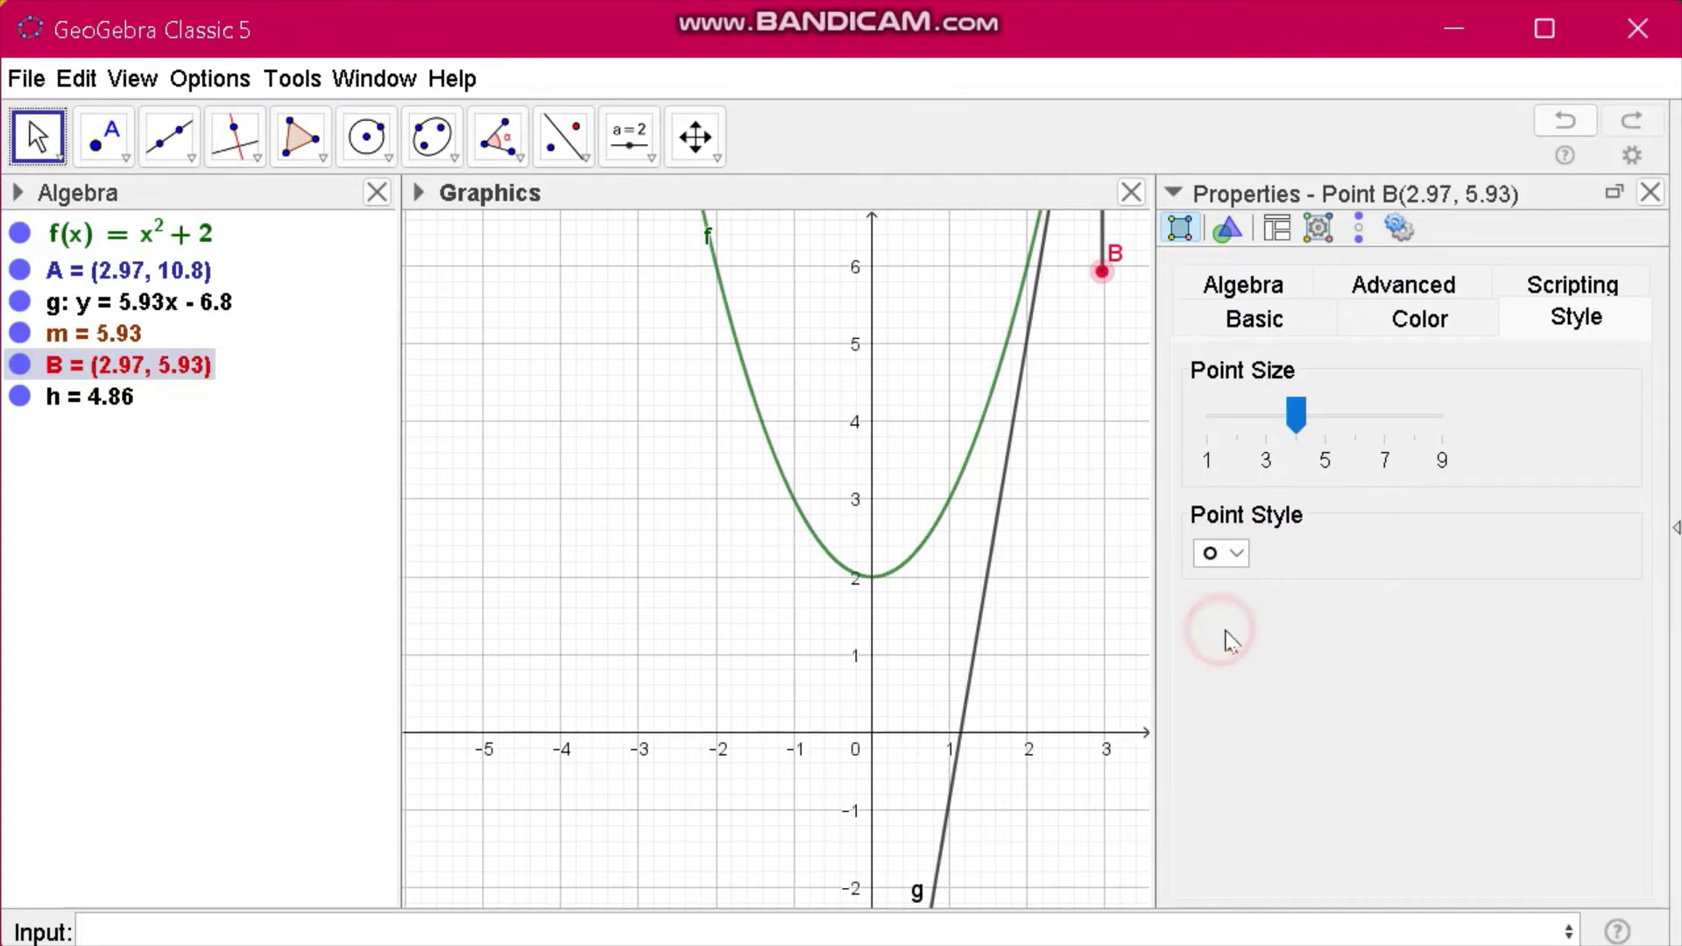
pyautogui.click(1652, 194)
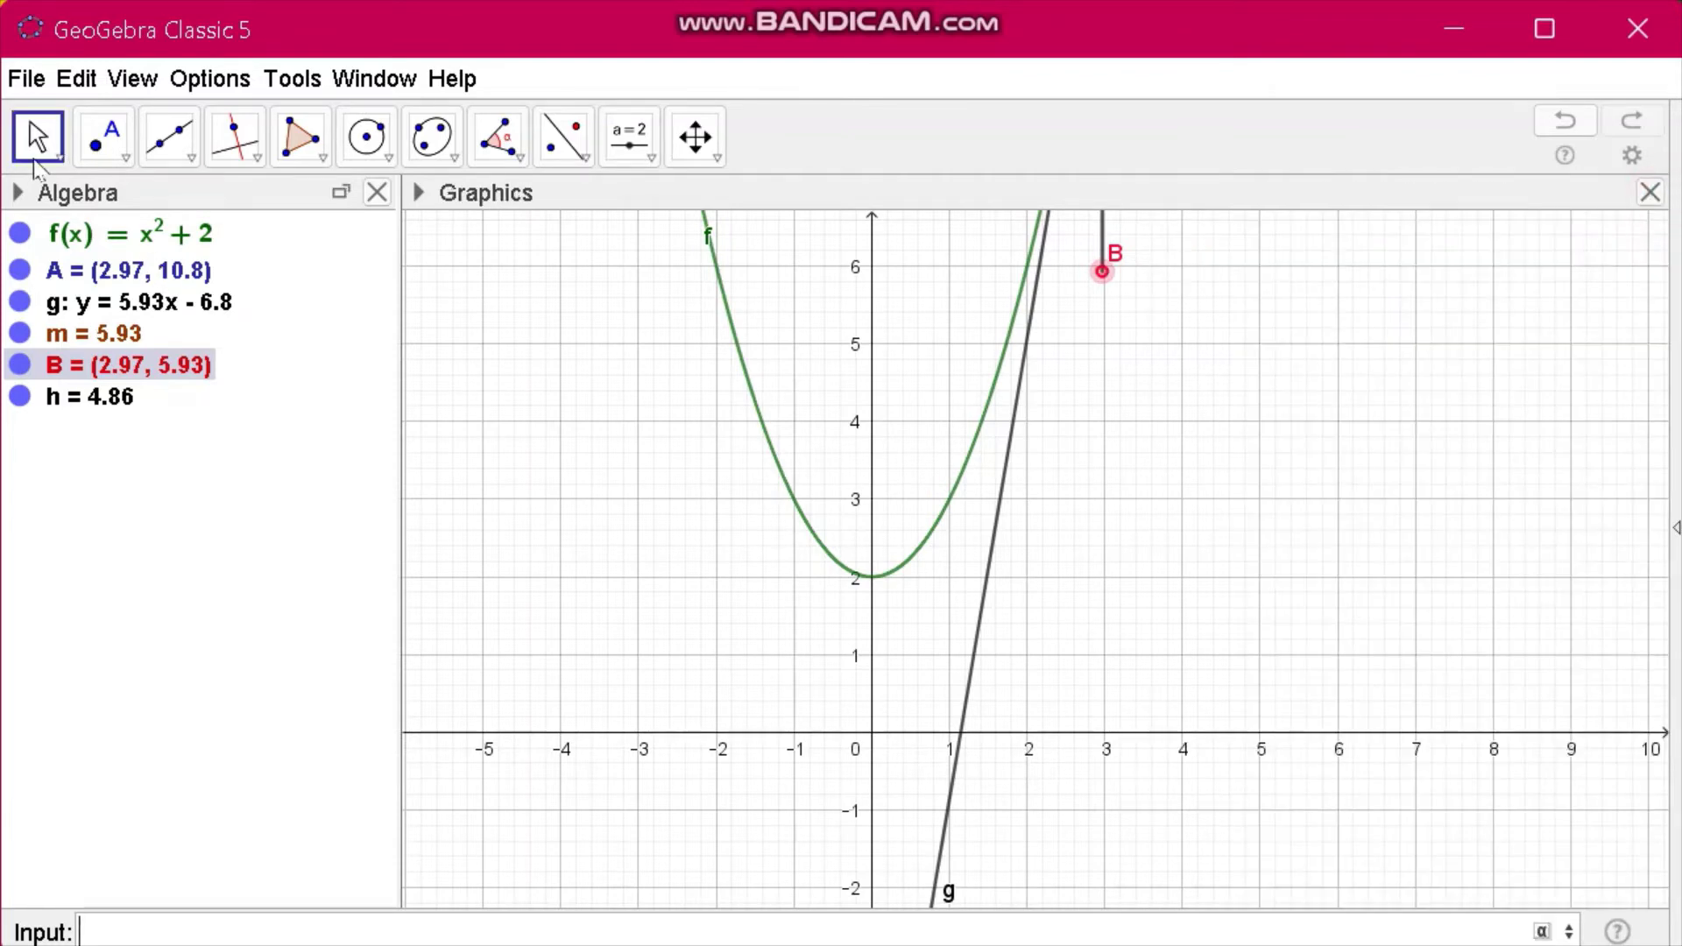
# Move A along the parabola to (-2, 6) and back up the right branch to about (2.61, 8.83), tracing B's path
pyautogui.scroll(-2, 840, 488)
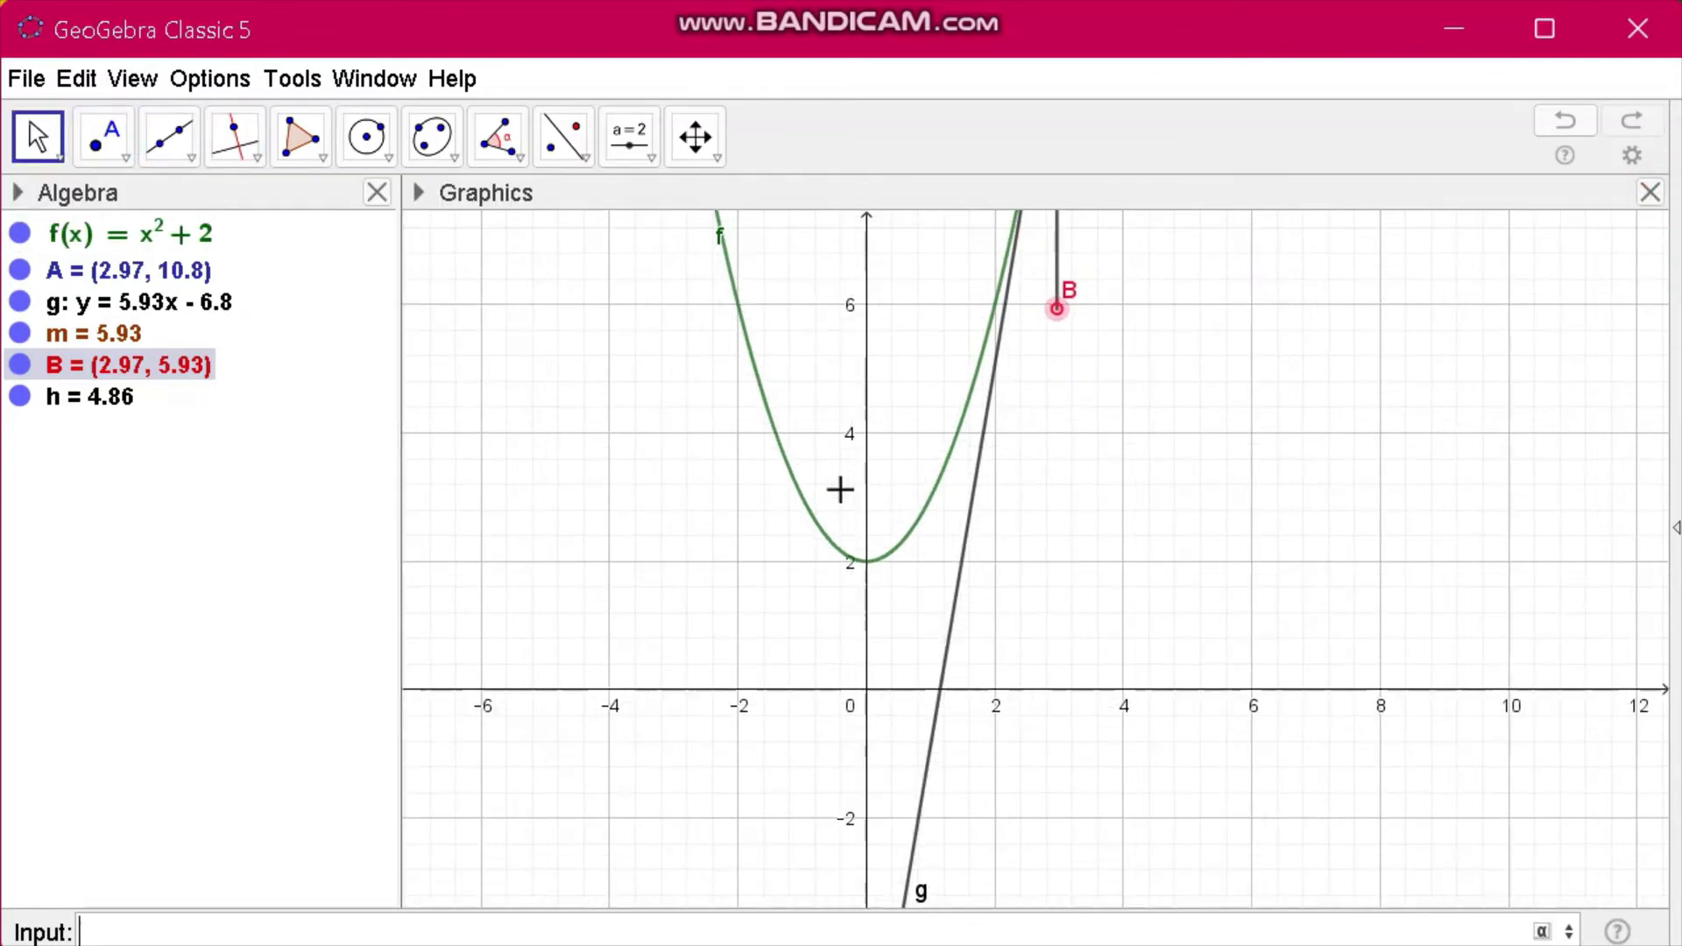
pyautogui.moveTo(691, 380); pyautogui.dragTo(691, 660)
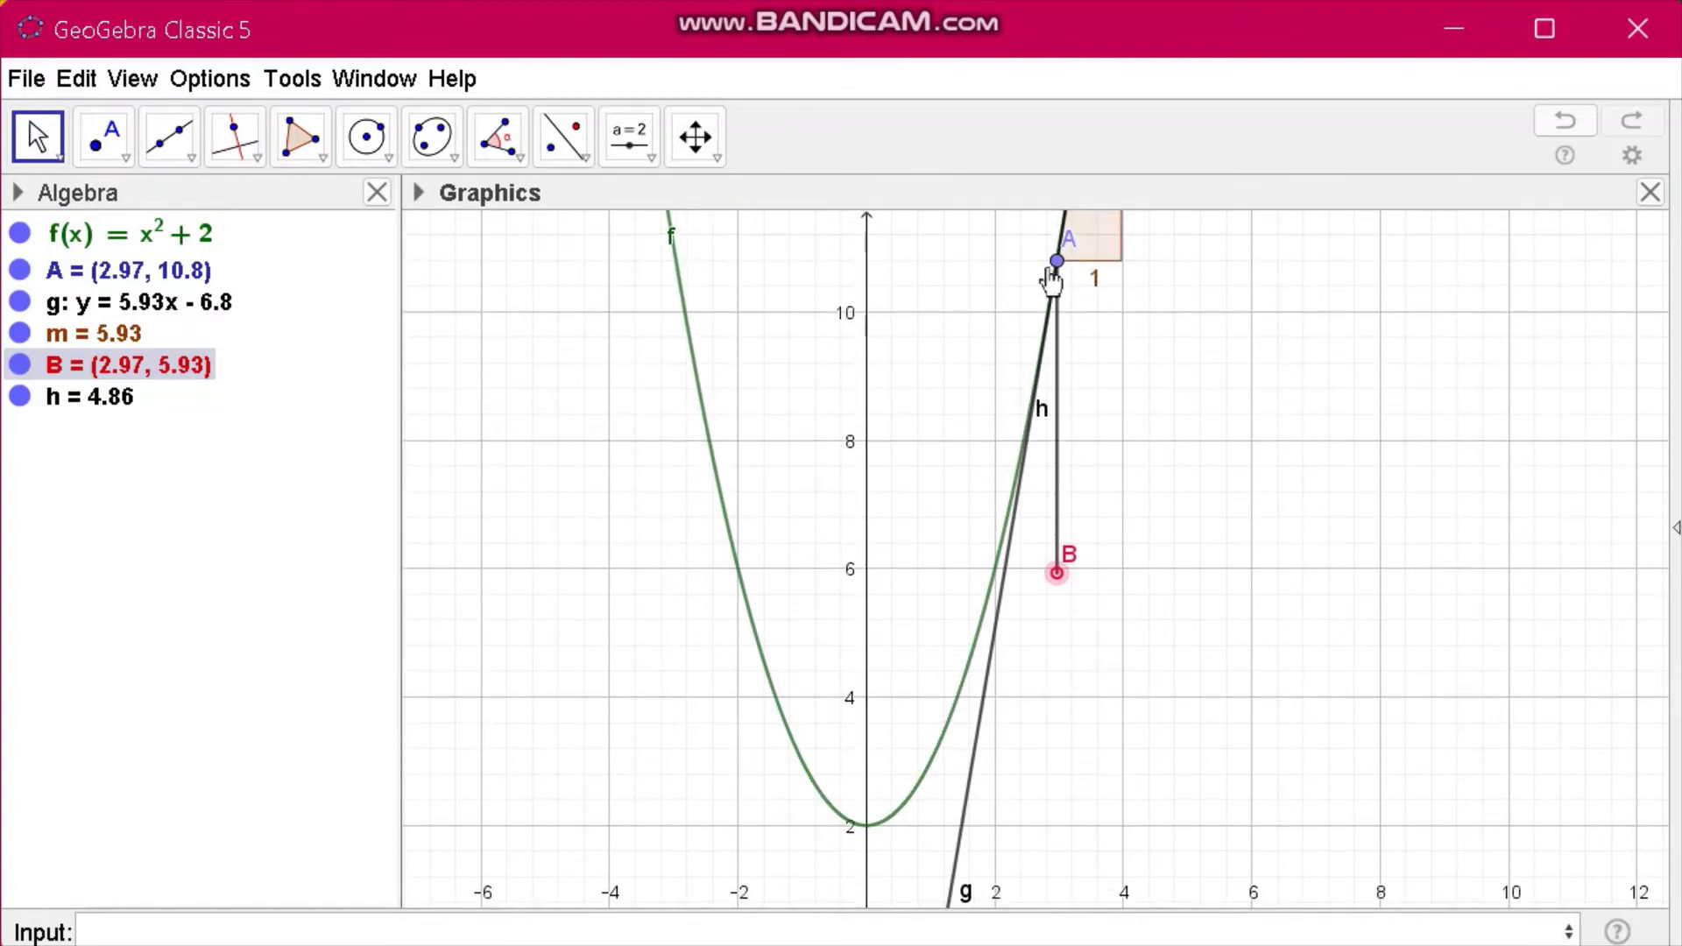
pyautogui.moveTo(1051, 280)
pyautogui.mouseDown()
pyautogui.moveTo(897, 477)
pyautogui.moveTo(694, 601)
pyautogui.moveTo(733, 578)
pyautogui.mouseUp()
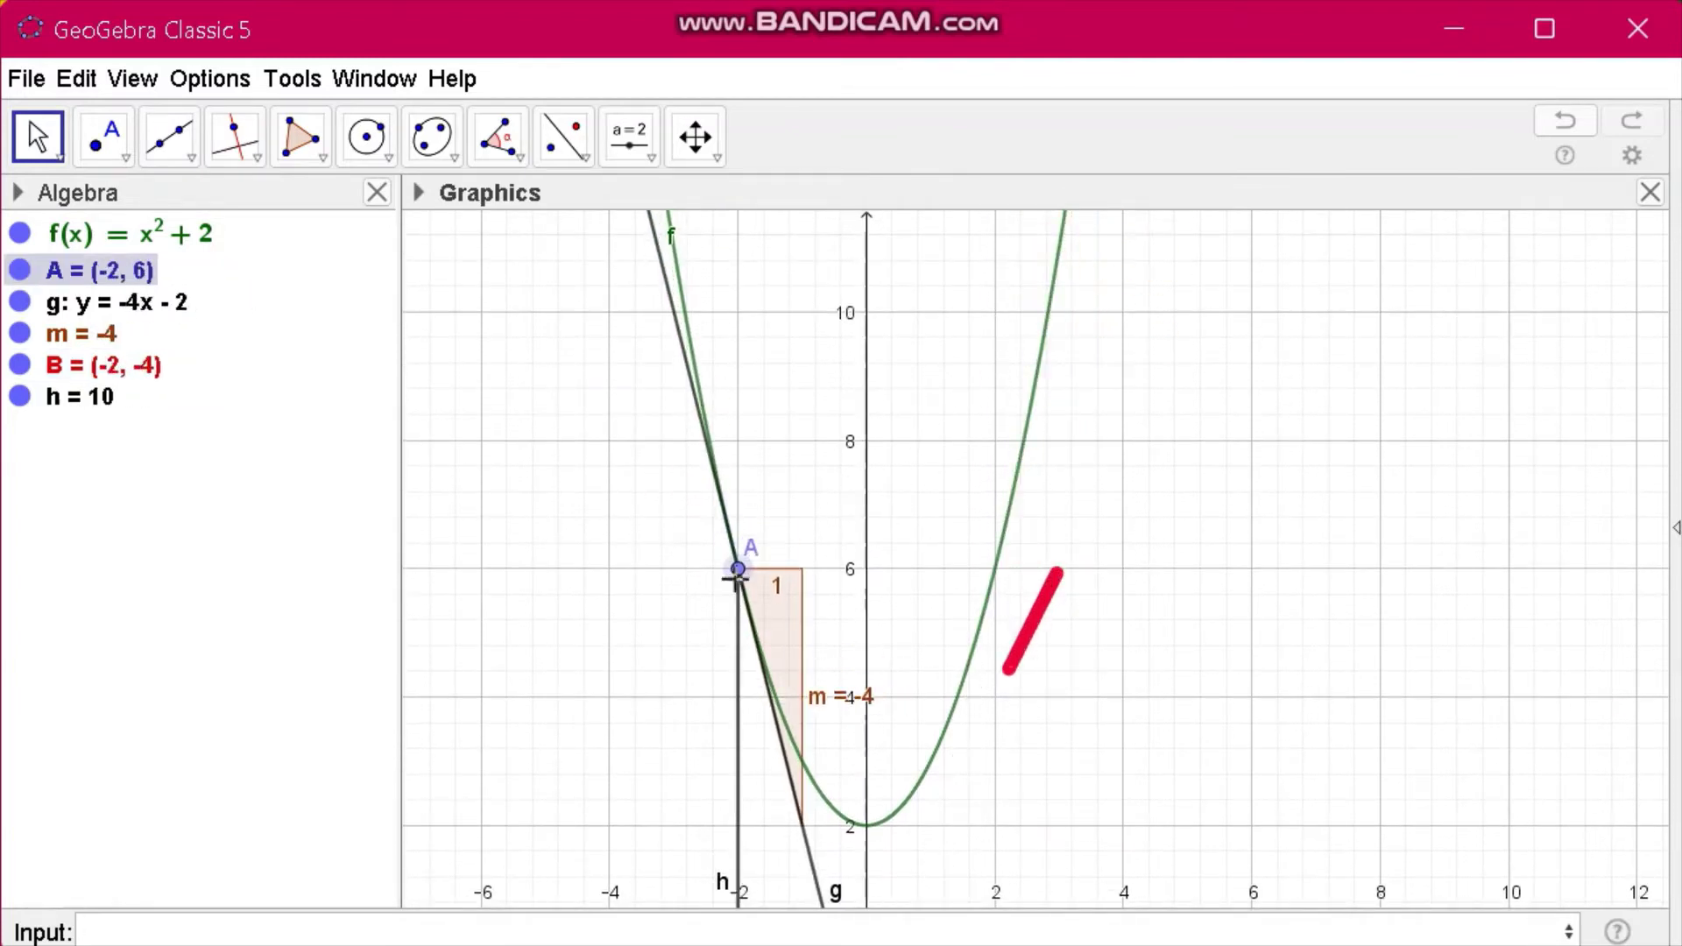
pyautogui.moveTo(611, 549)
pyautogui.mouseDown()
pyautogui.moveTo(612, 446)
pyautogui.moveTo(664, 345)
pyautogui.moveTo(654, 319)
pyautogui.mouseUp()
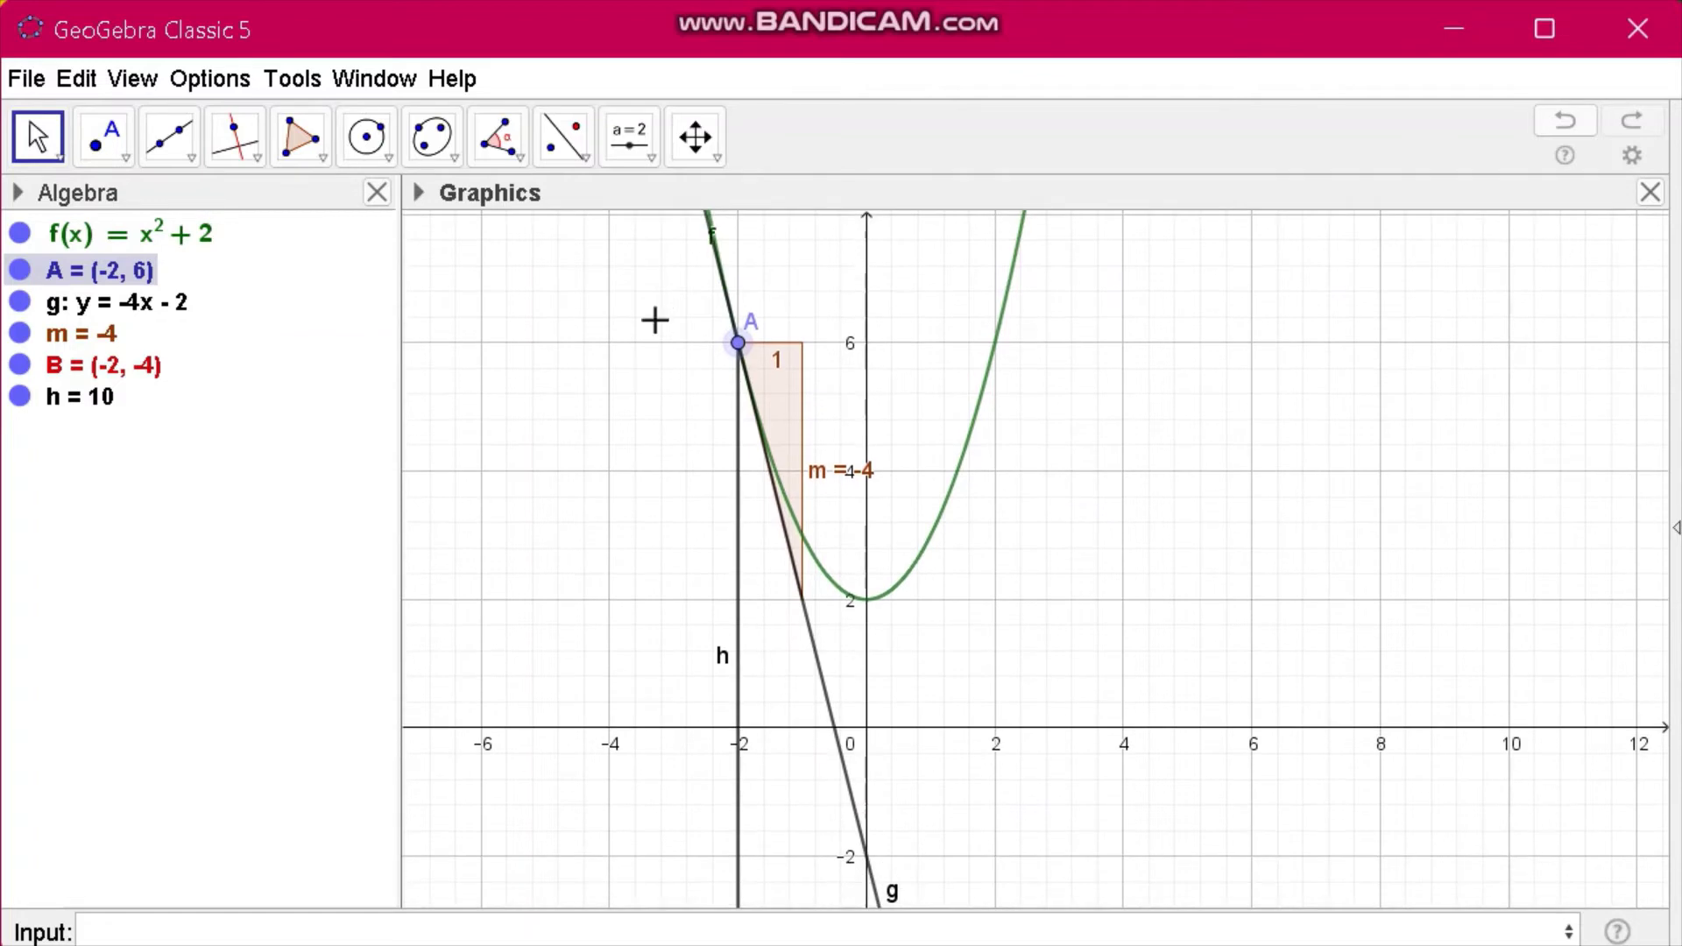
pyautogui.moveTo(765, 364)
pyautogui.mouseDown()
pyautogui.moveTo(901, 443)
pyautogui.moveTo(999, 438)
pyautogui.moveTo(1135, 288)
pyautogui.moveTo(872, 582)
pyautogui.moveTo(777, 593)
pyautogui.moveTo(664, 570)
pyautogui.moveTo(657, 525)
pyautogui.moveTo(871, 575)
pyautogui.moveTo(983, 481)
pyautogui.moveTo(1108, 296)
pyautogui.moveTo(1292, 156)
pyautogui.mouseUp()
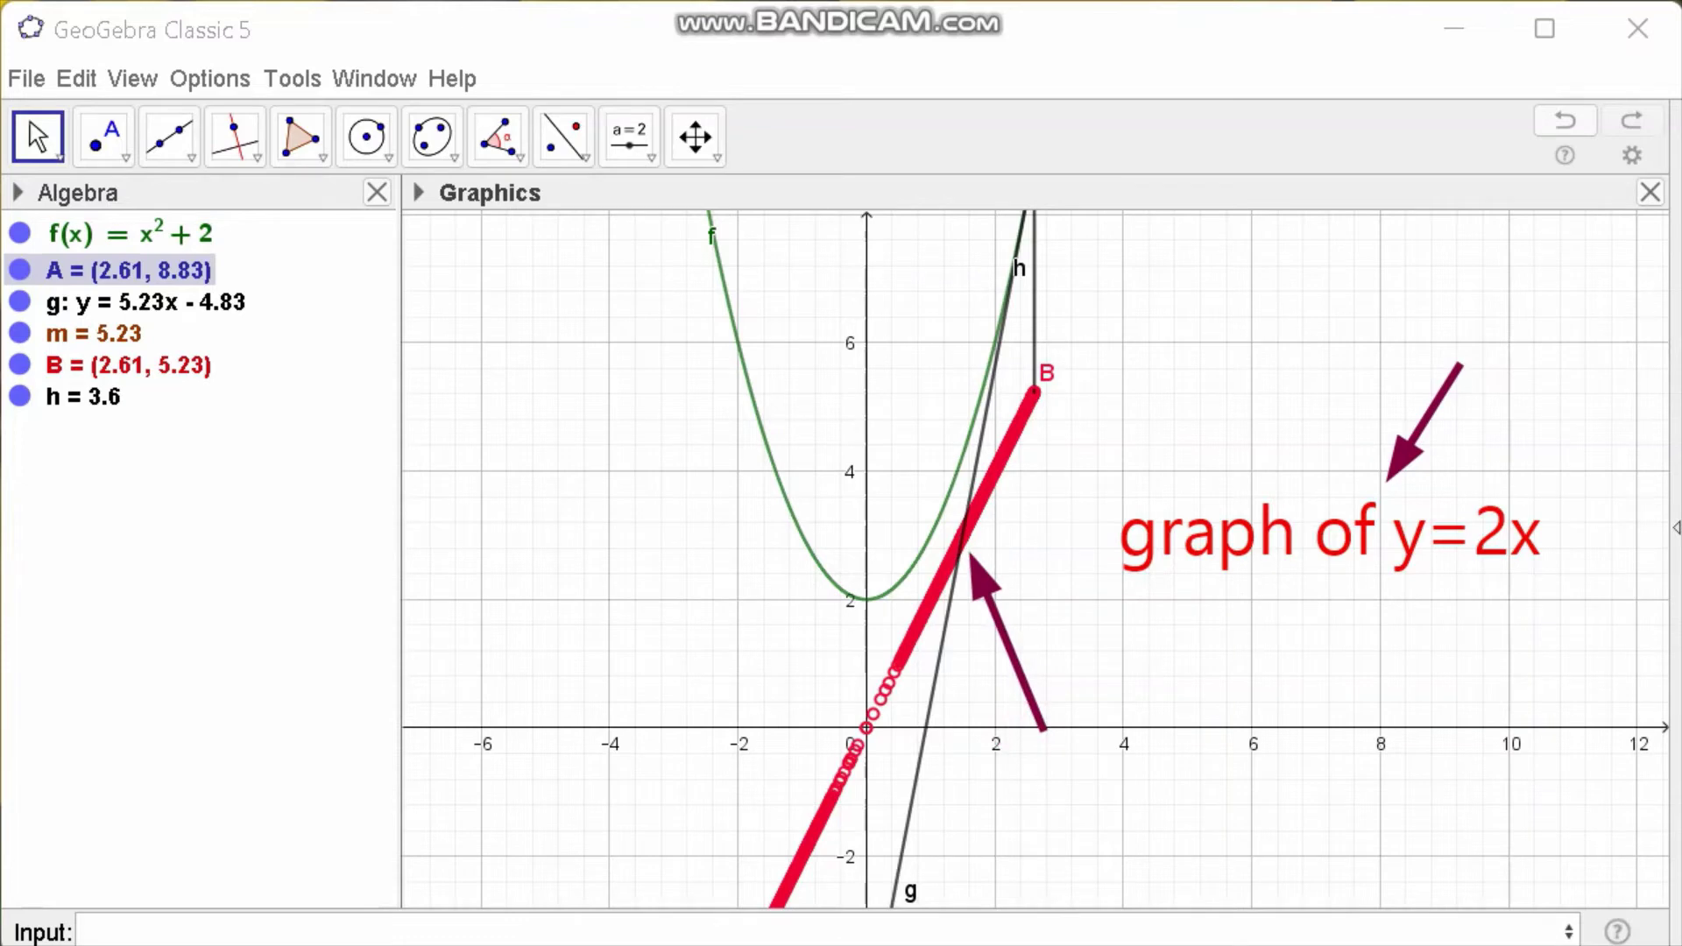
# Animate point A along the parabola to trace B's path, pausing and restarting the animation
pyautogui.click(17, 143)
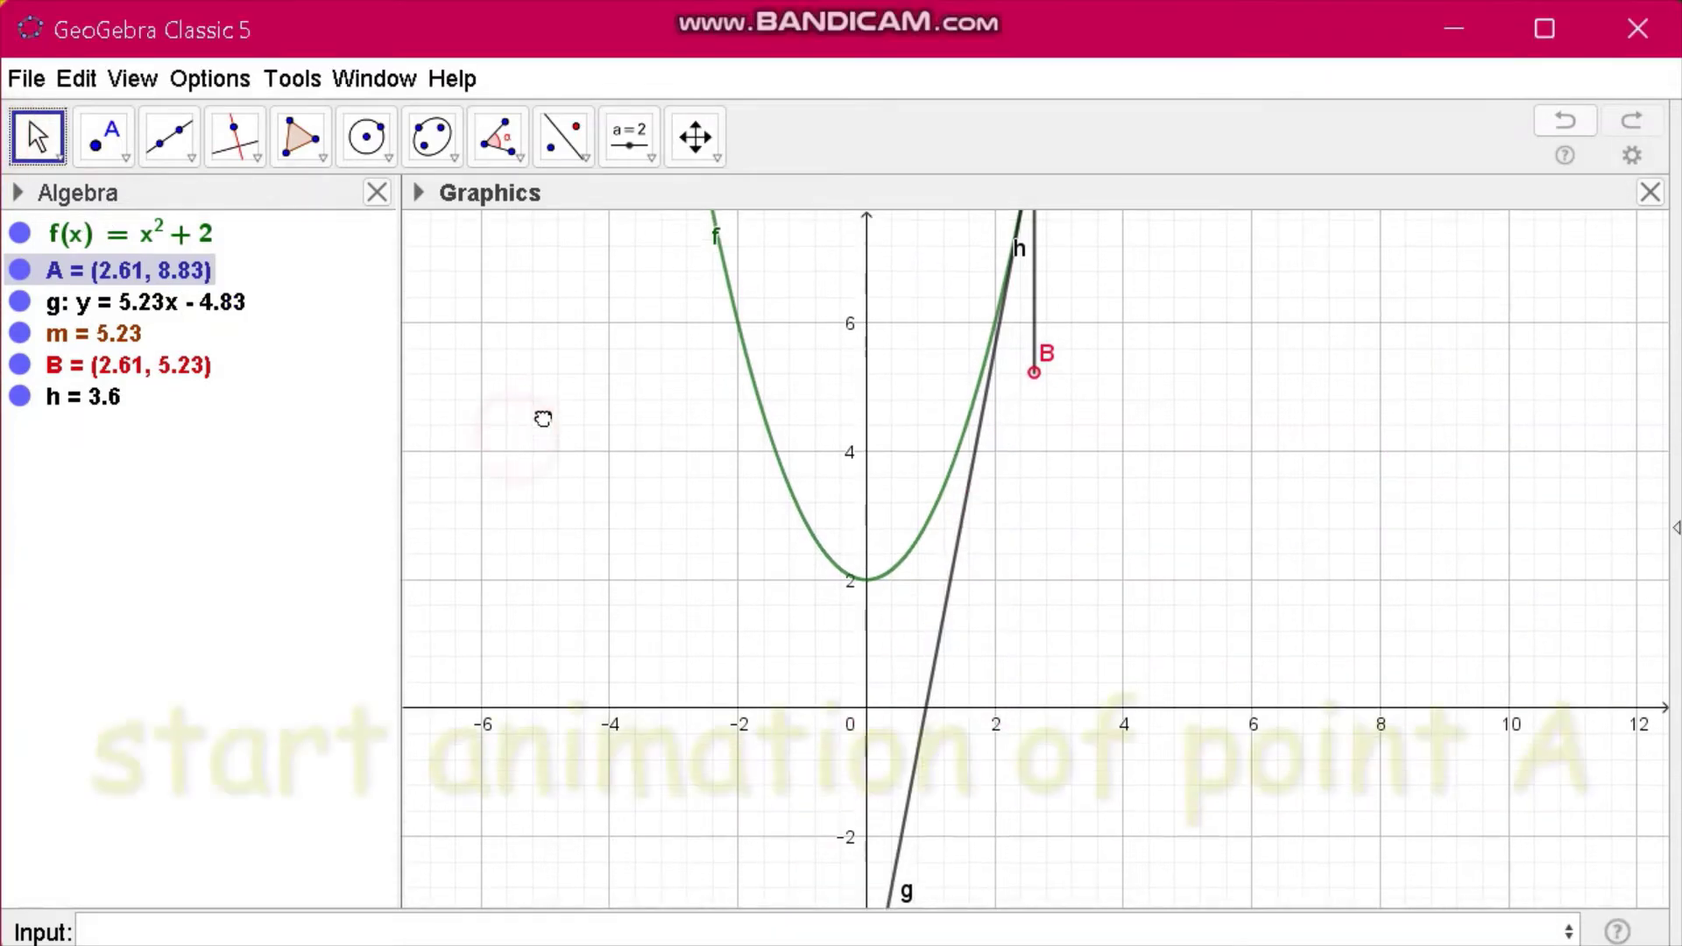
pyautogui.rightClick(1034, 296)
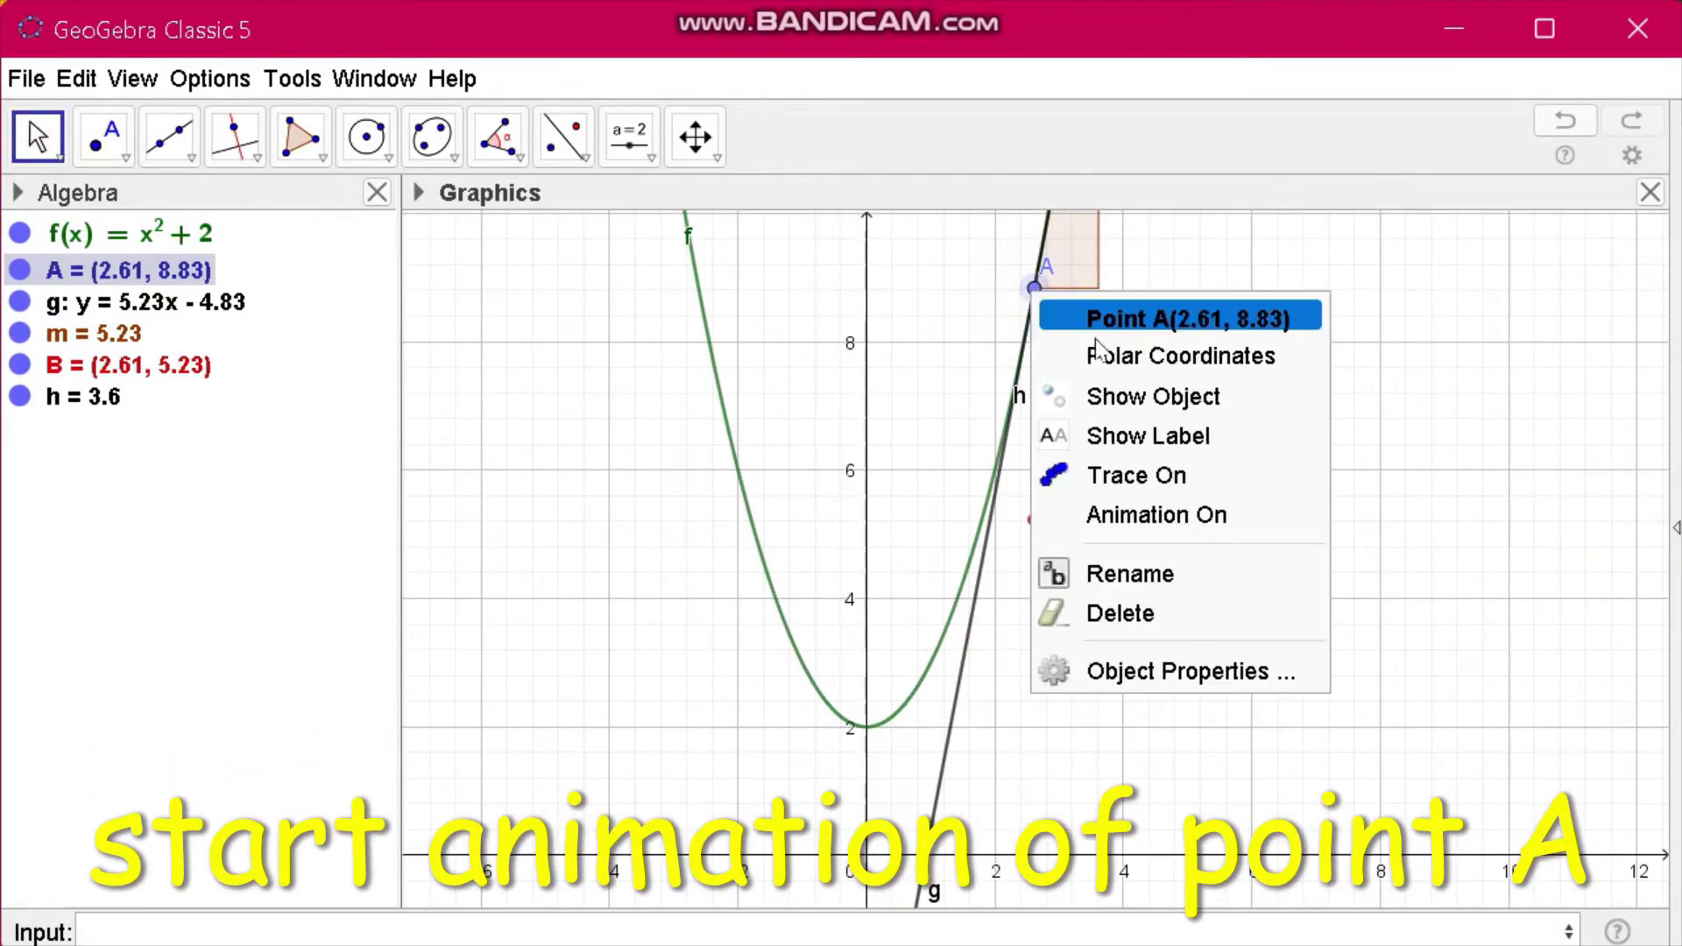
pyautogui.click(1178, 515)
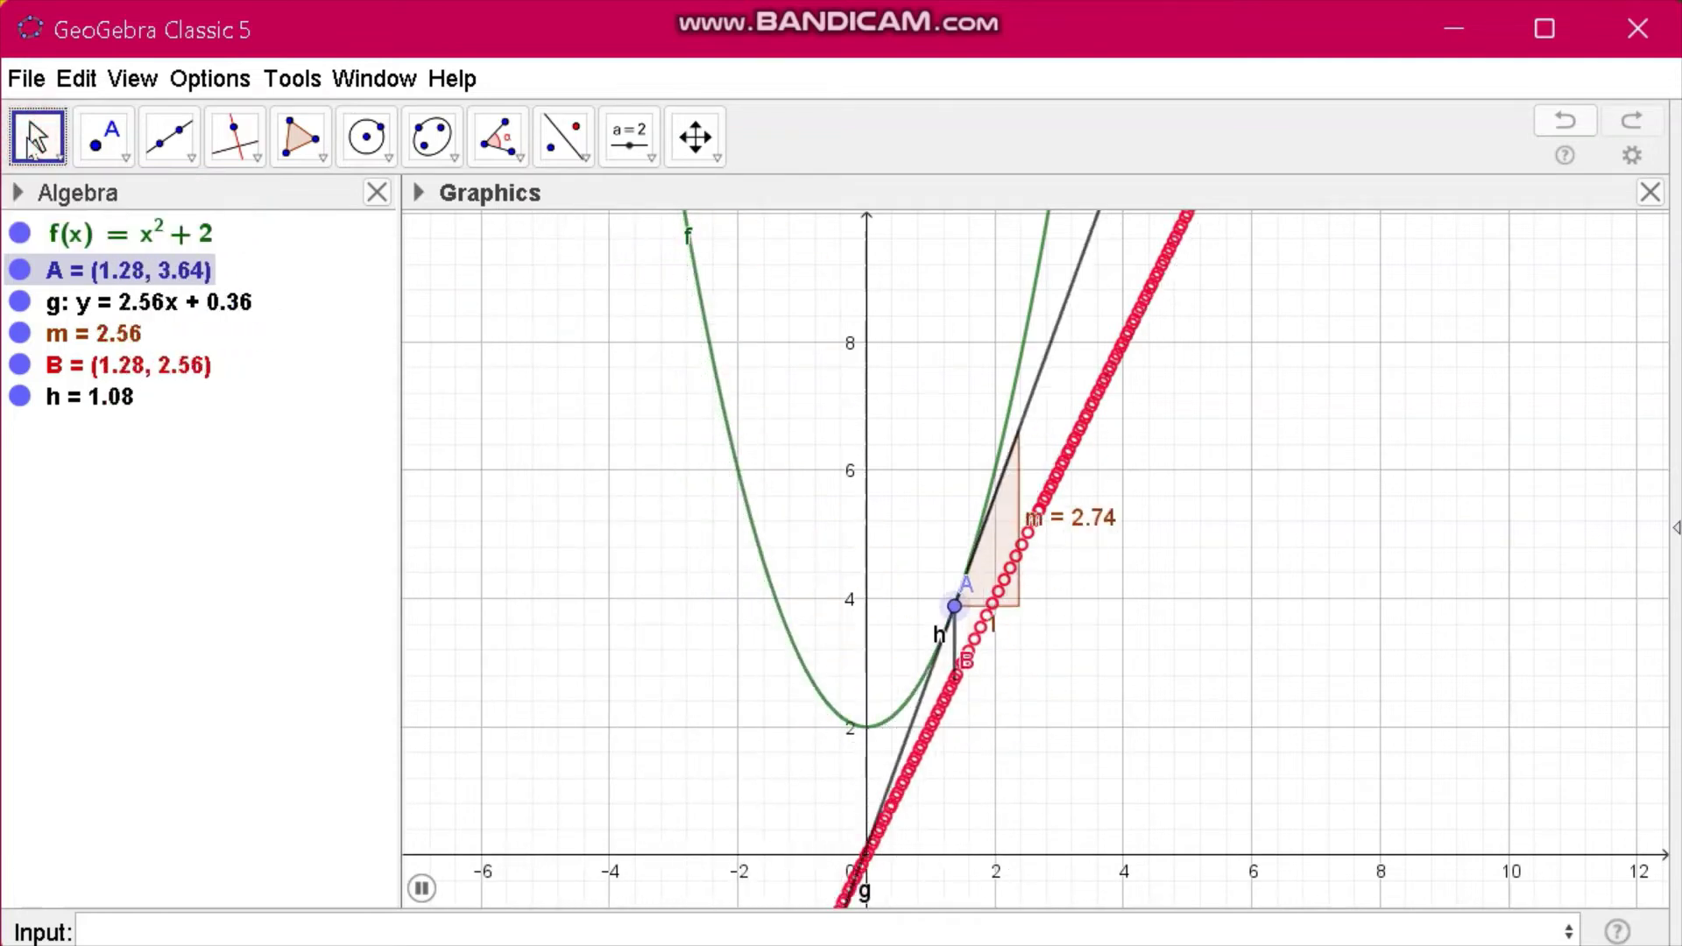
pyautogui.click(422, 887)
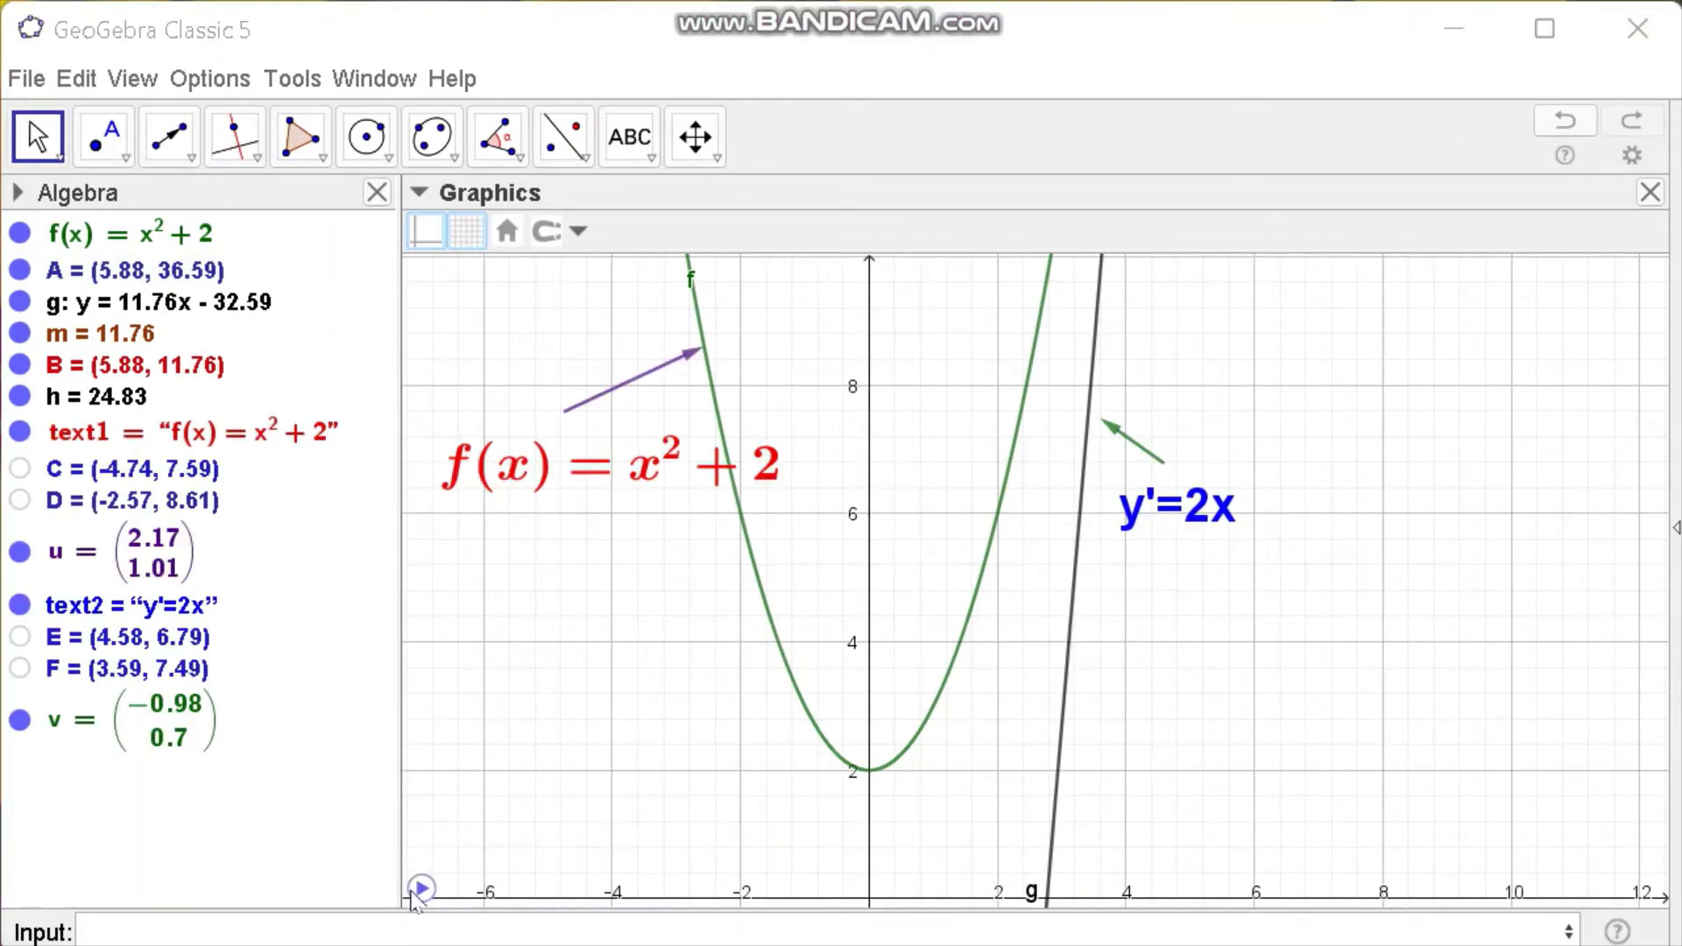
pyautogui.click(422, 888)
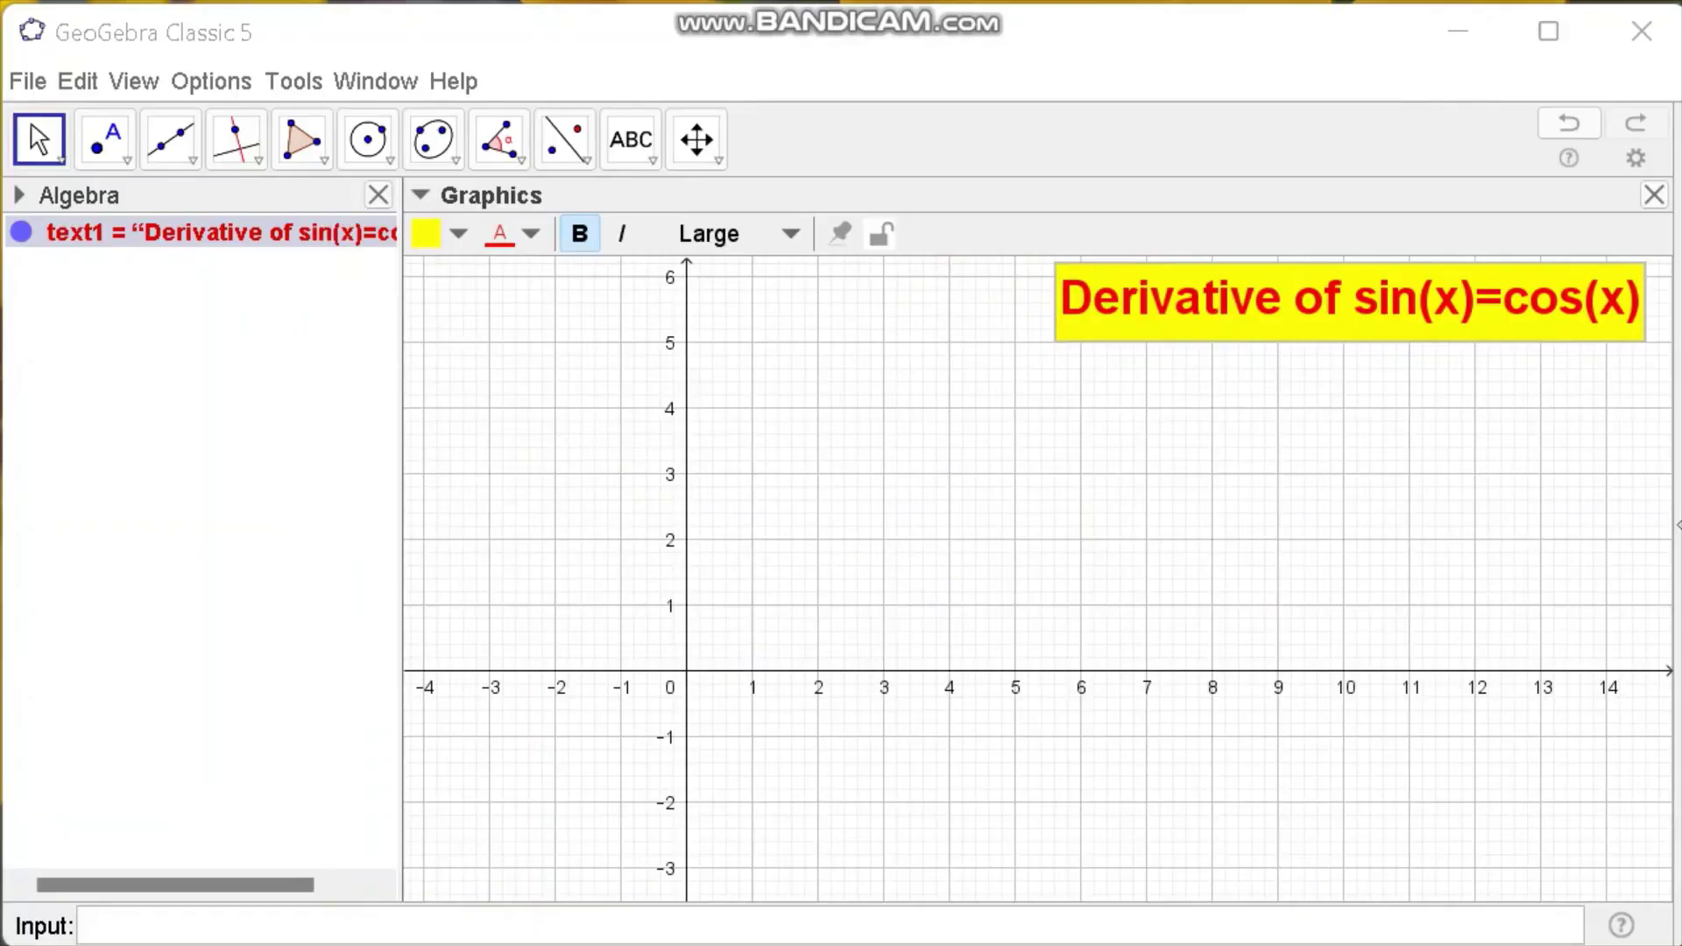
# Plot the function sinx in the new worksheet
pyautogui.click(89, 921)
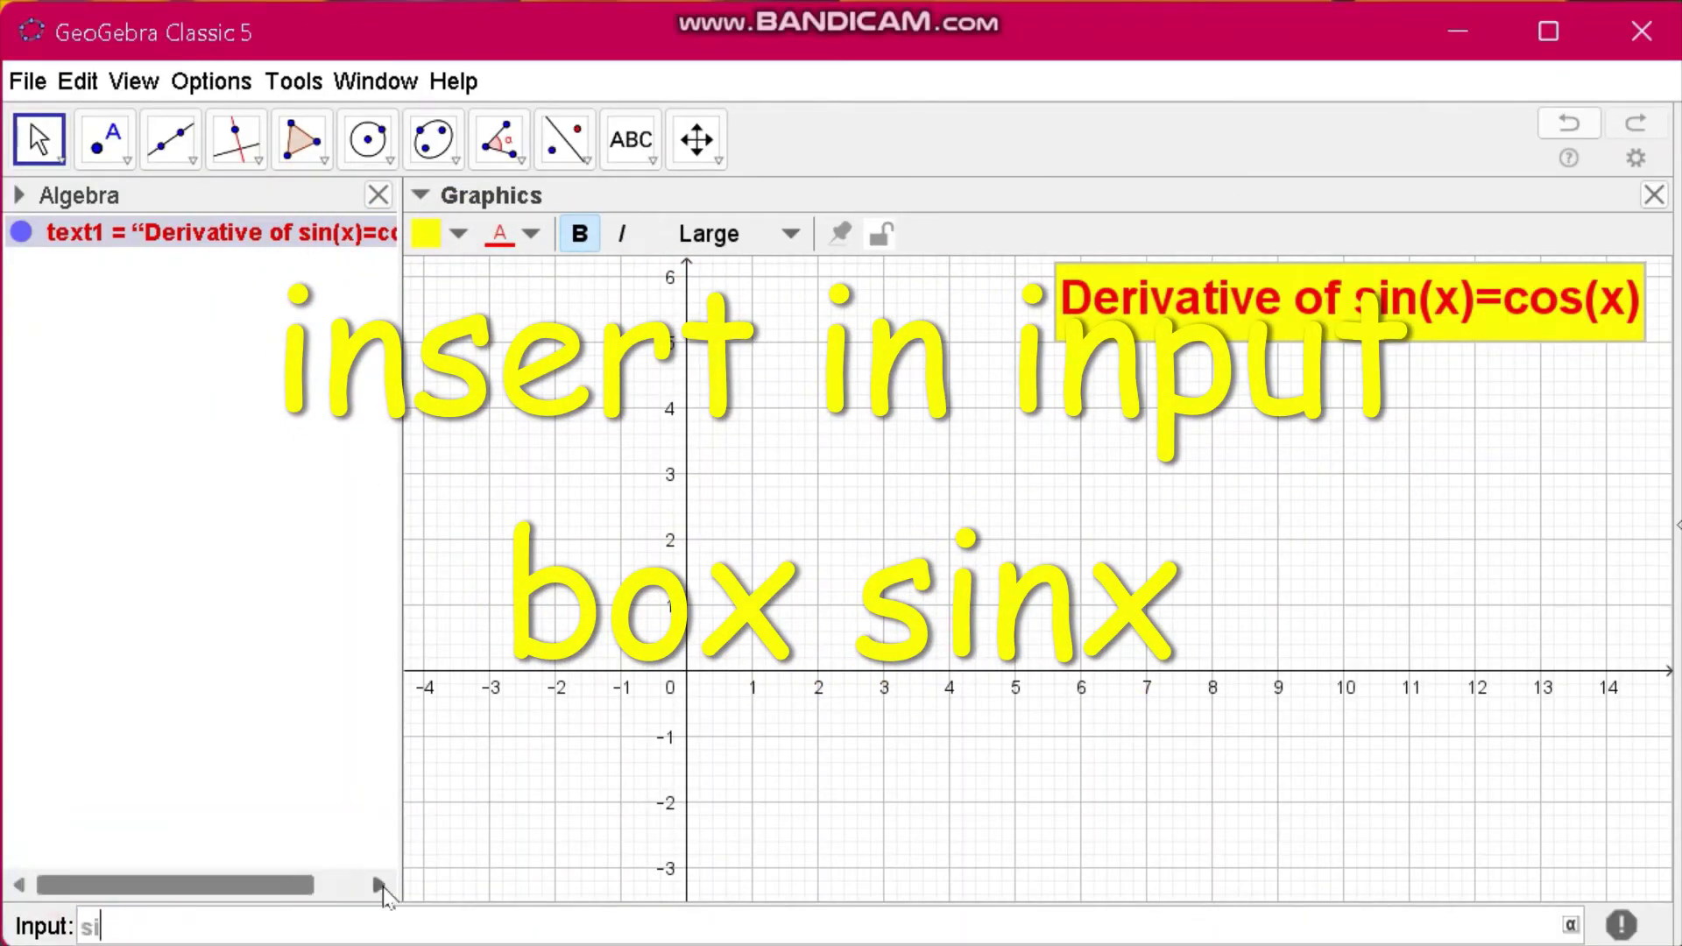
pyautogui.write('sinx')
pyautogui.press('Return')
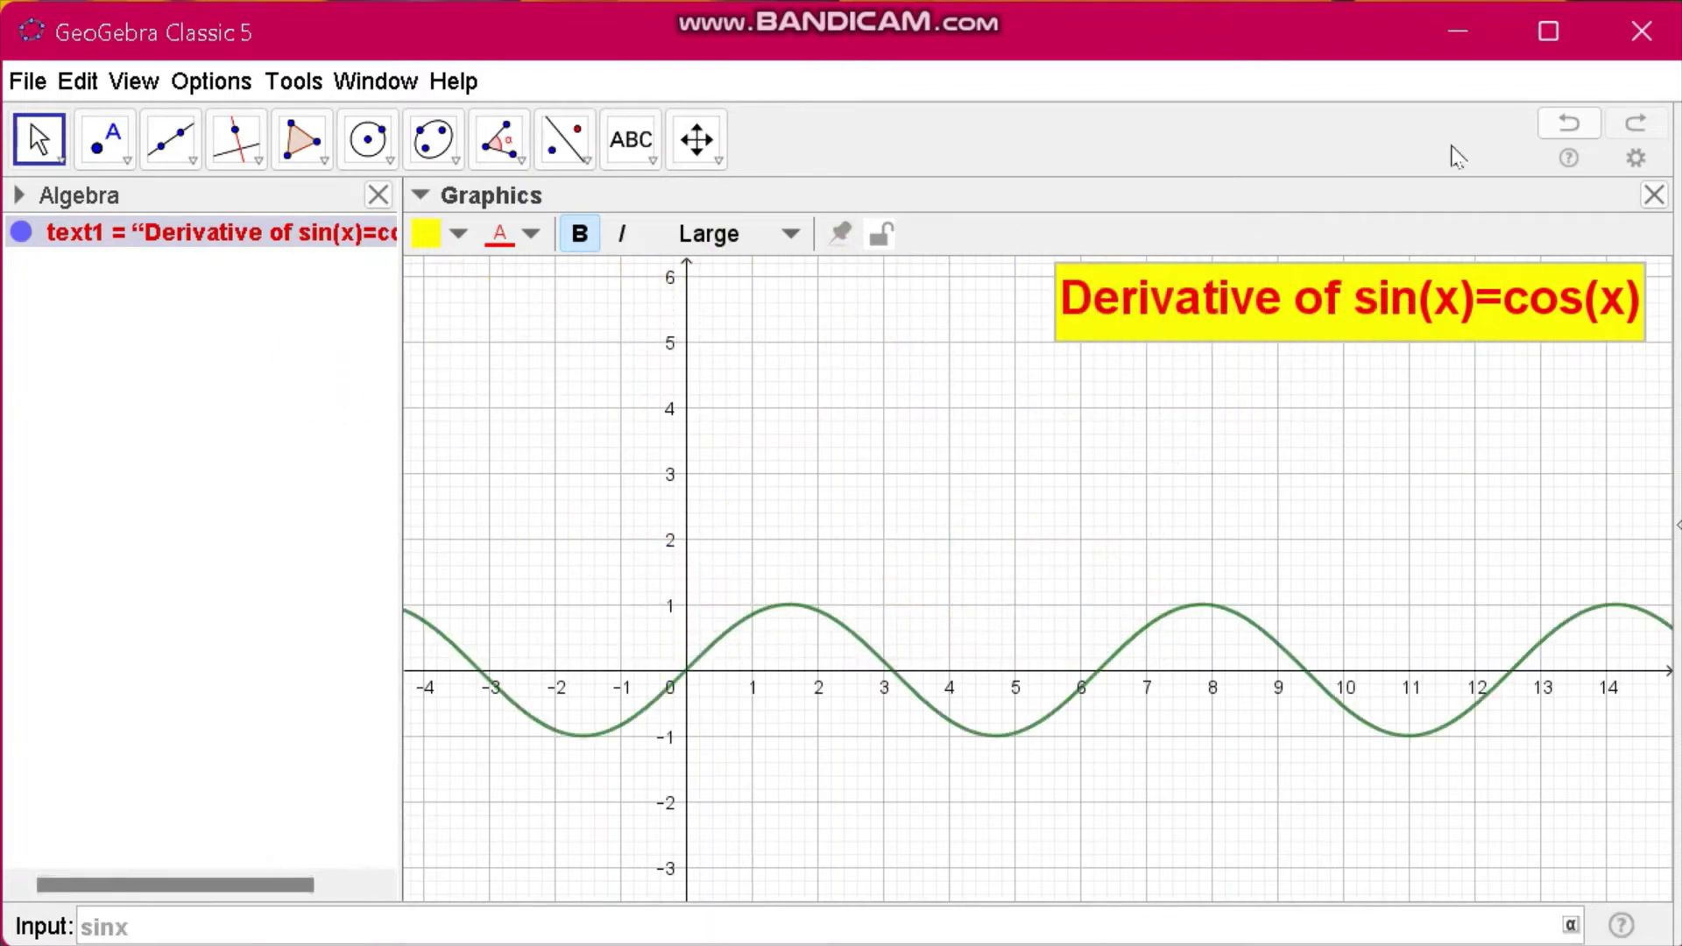
# Confirm the sinx entry and place point A on the sine curve near its crest, at about (1.68, 0.99)
pyautogui.press('Return')
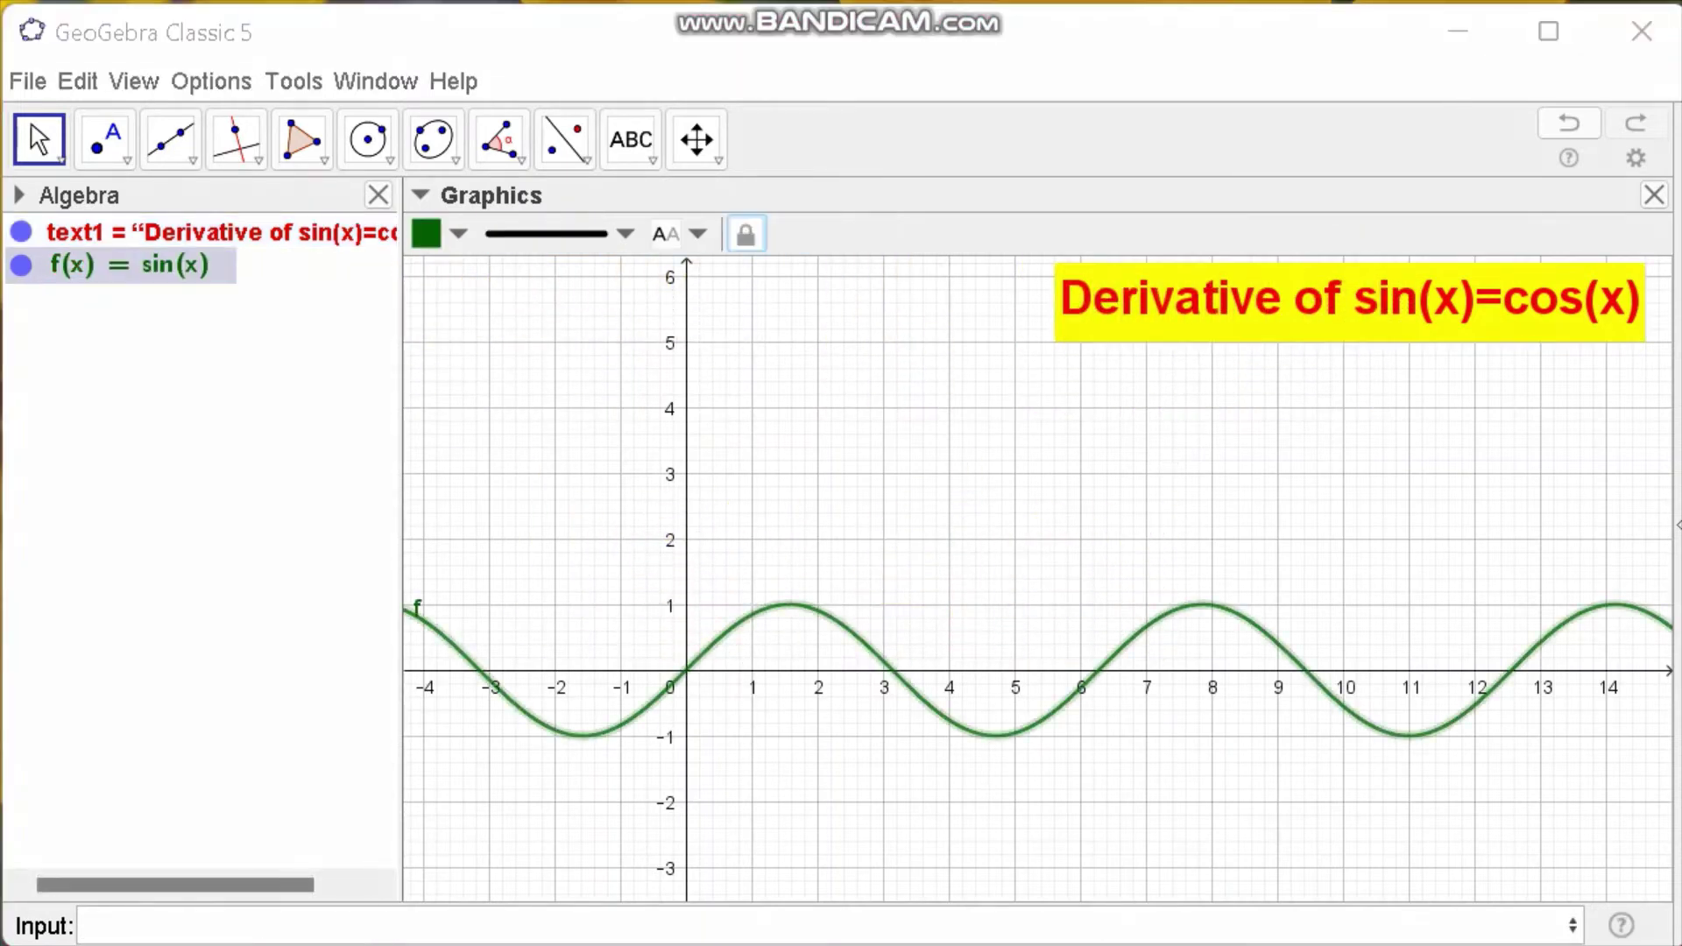
pyautogui.moveTo(1284, 474); pyautogui.dragTo(1193, 624)
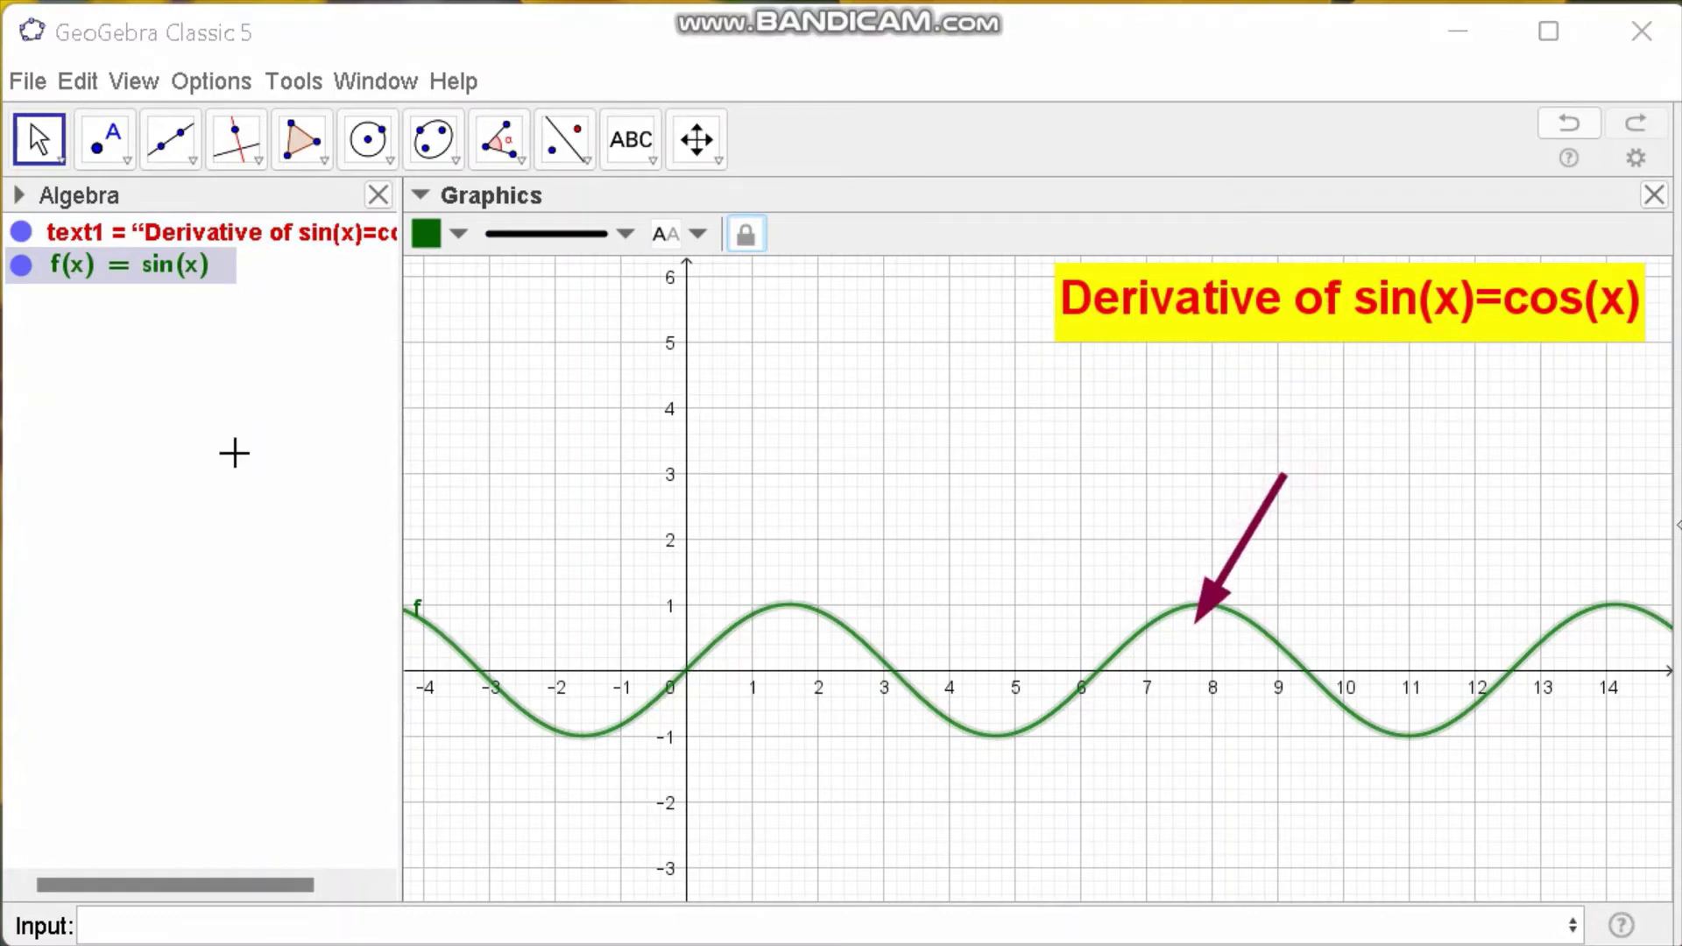
pyautogui.moveTo(234, 453); pyautogui.dragTo(175, 292)
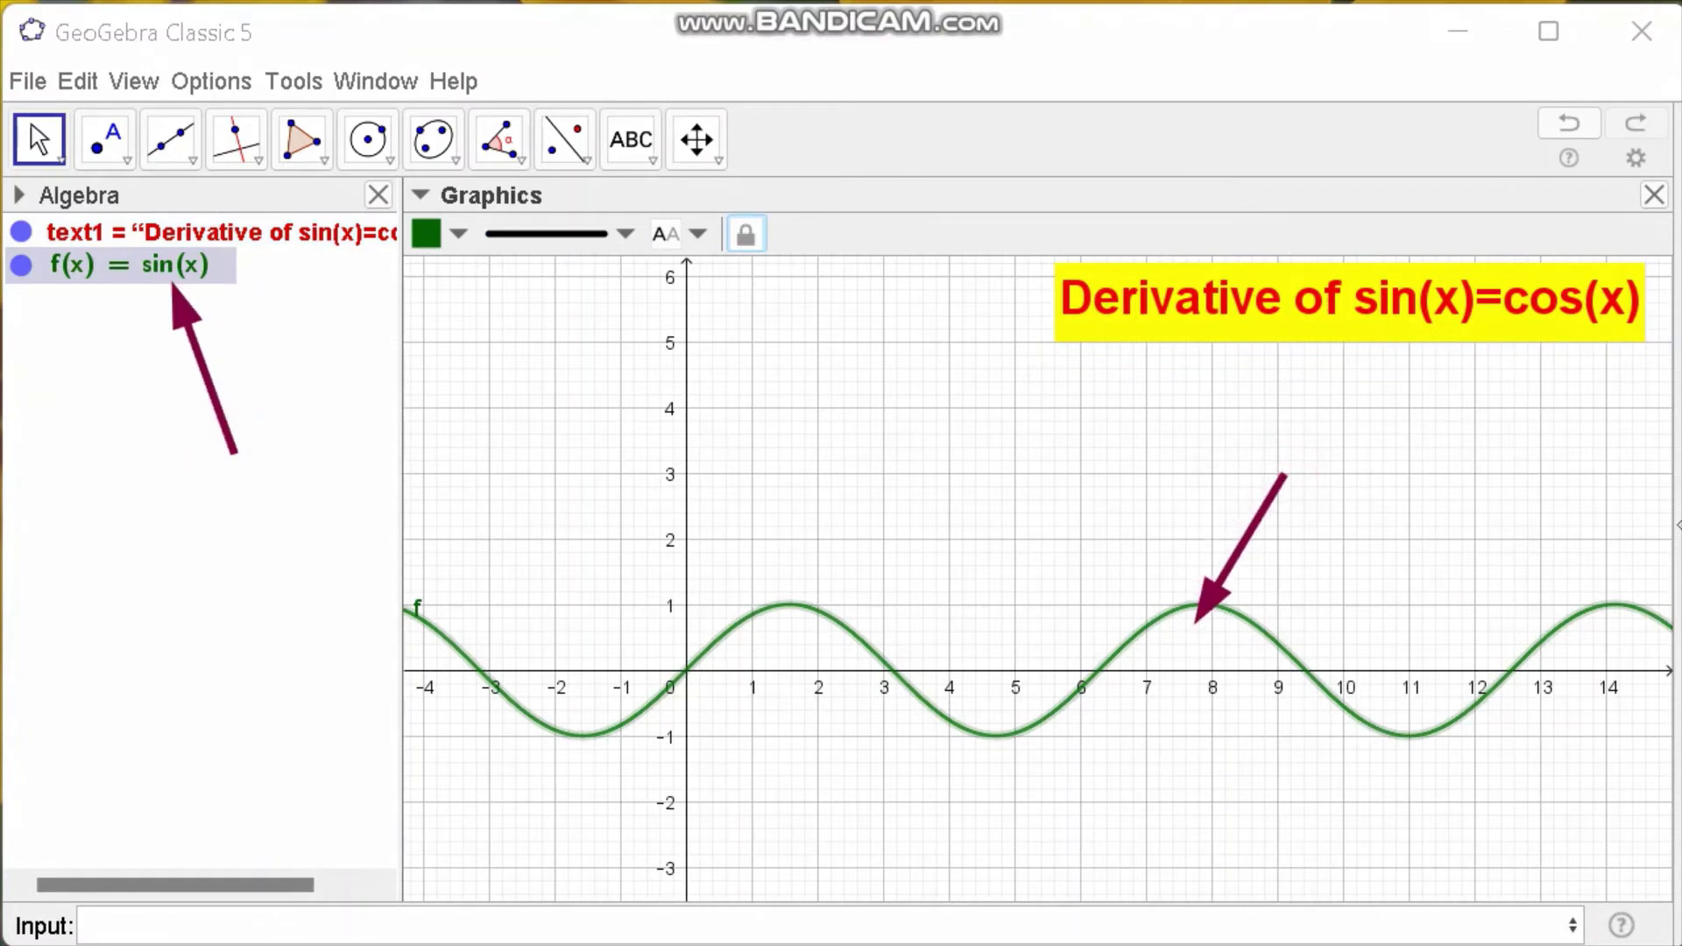
pyautogui.press('Escape')
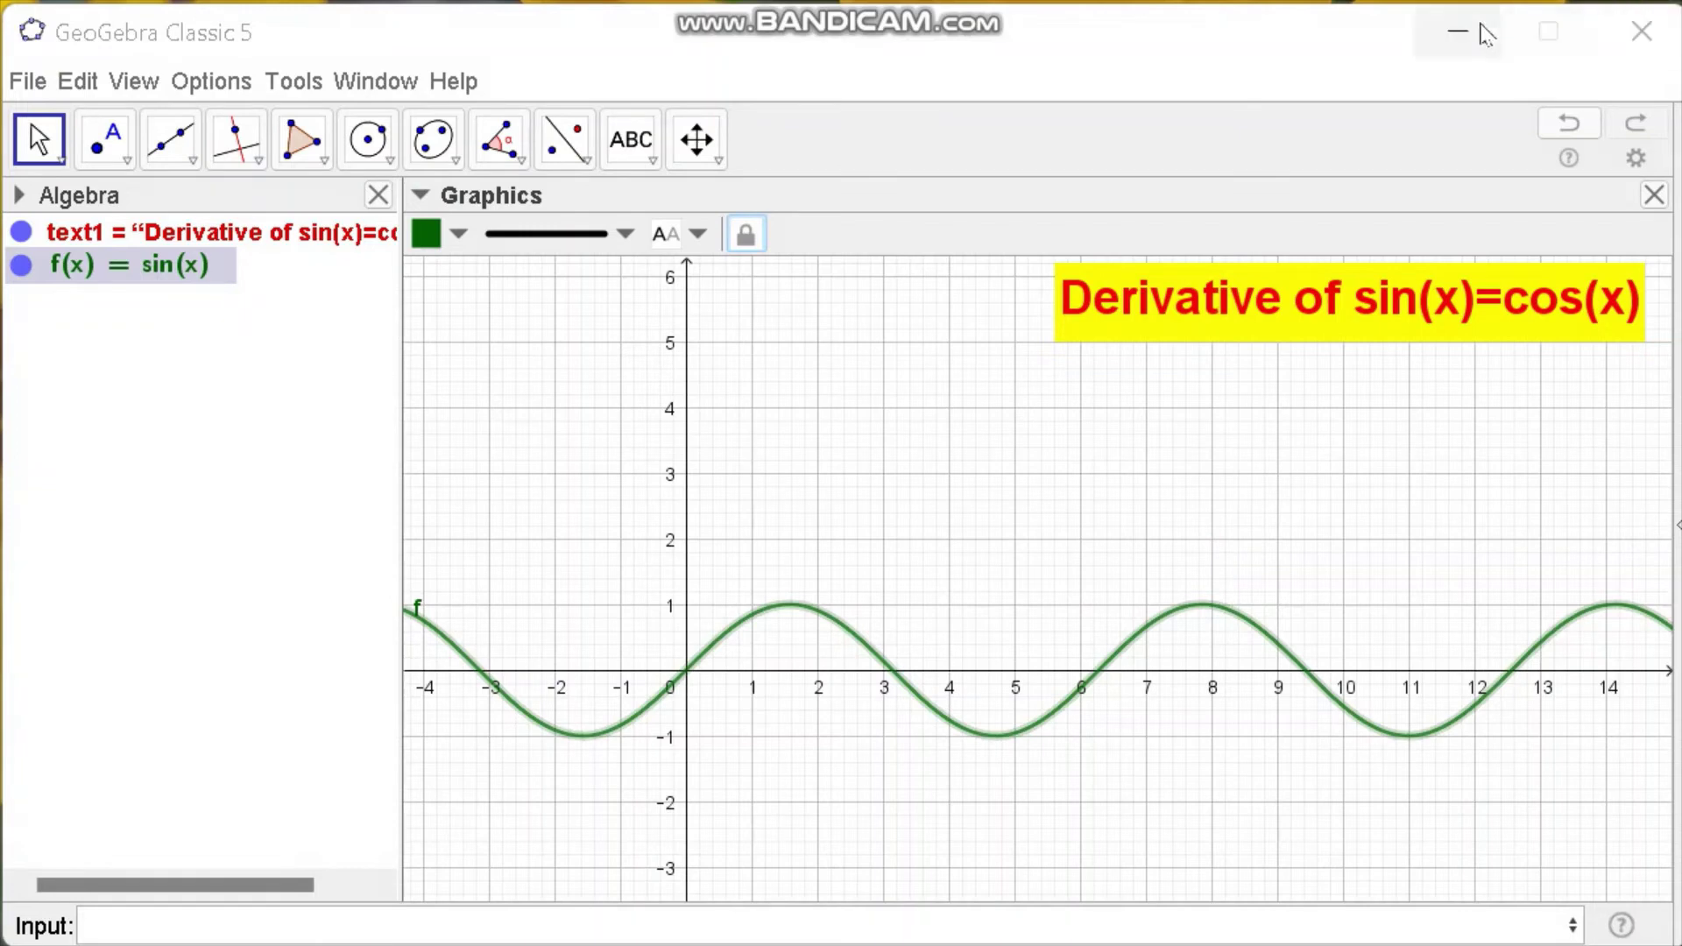
pyautogui.click(105, 138)
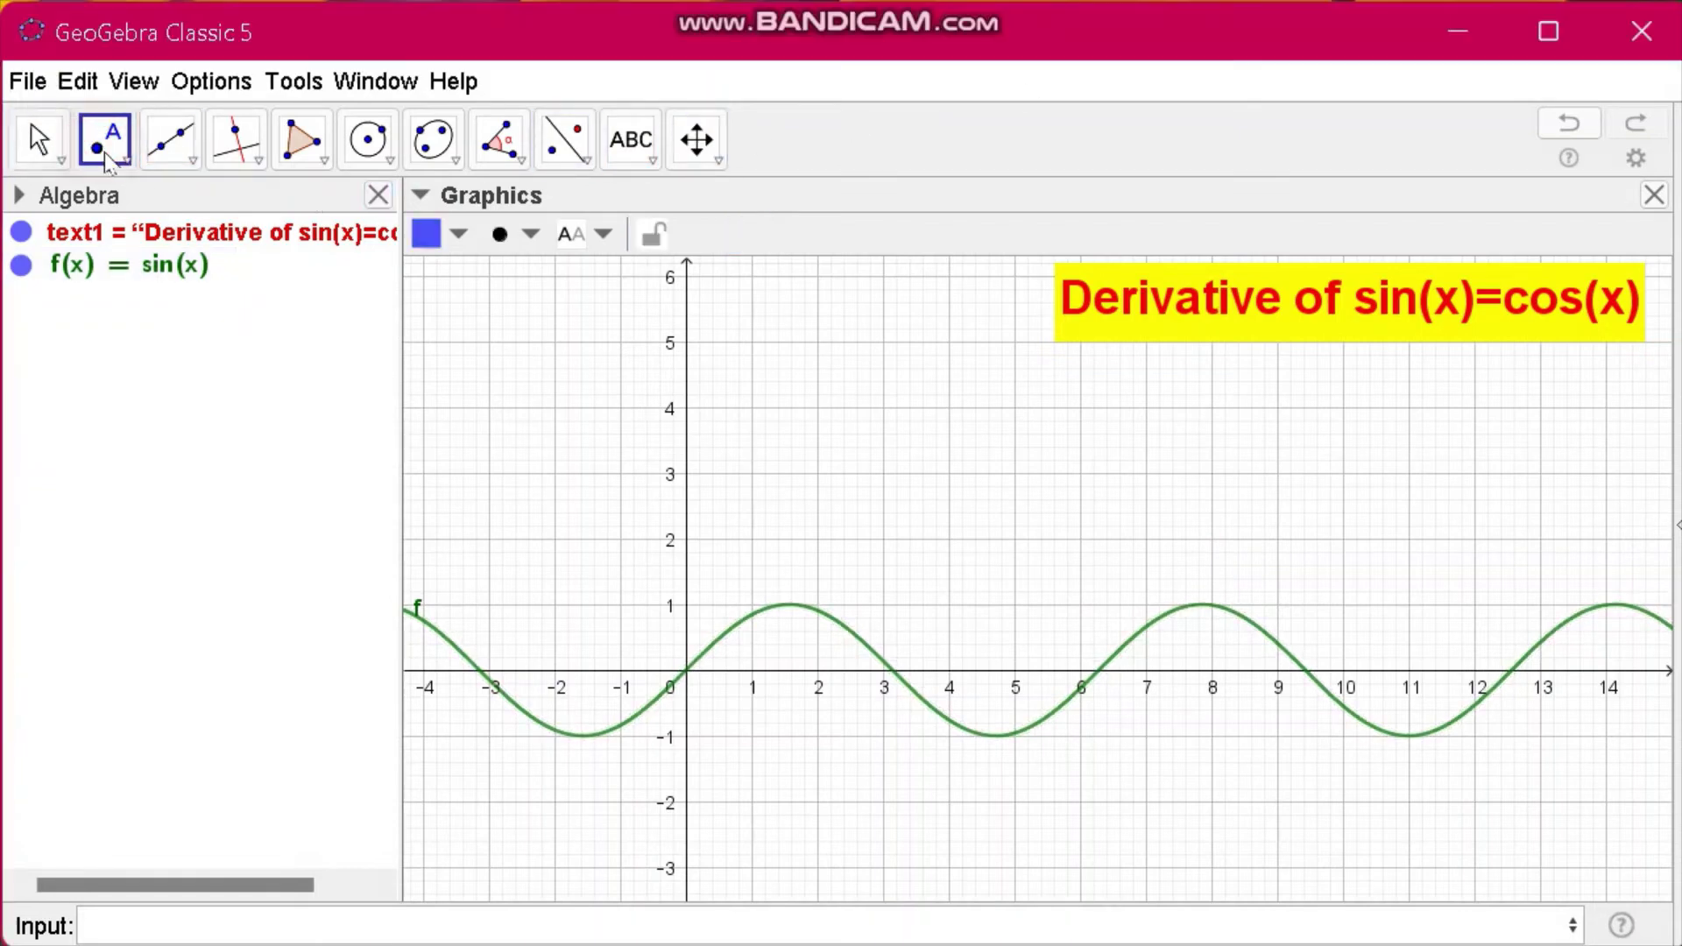
pyautogui.click(795, 606)
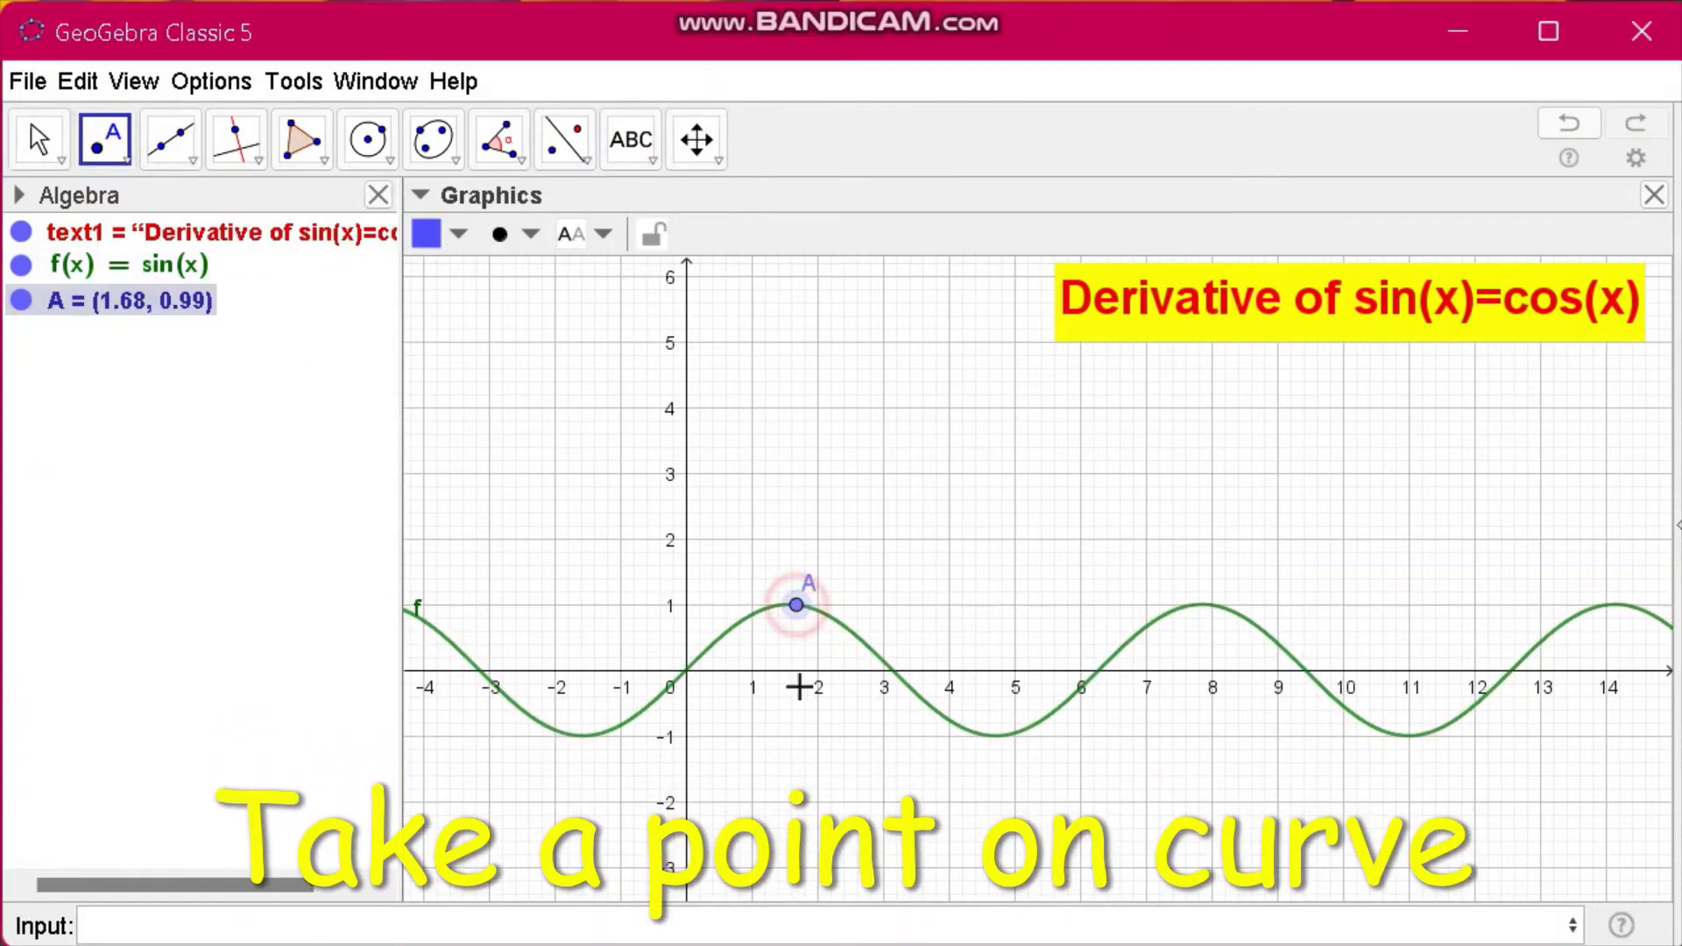
pyautogui.click(36, 139)
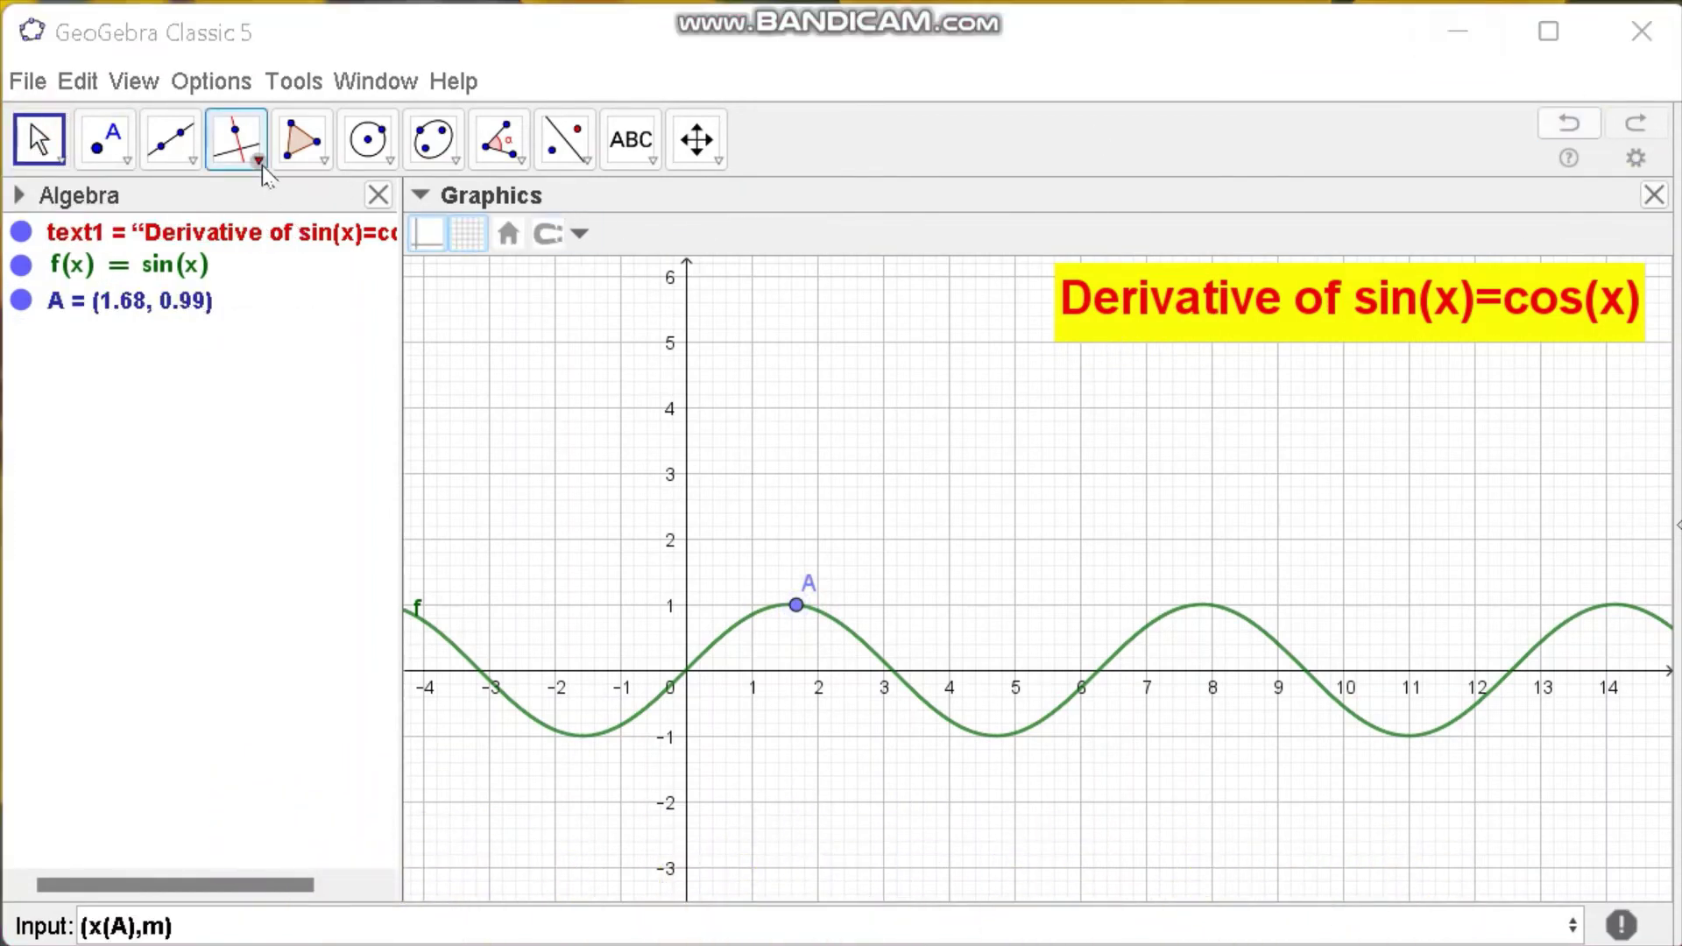
# Construct the tangent to the sine curve at point A with the Tangents tool
pyautogui.click(261, 164)
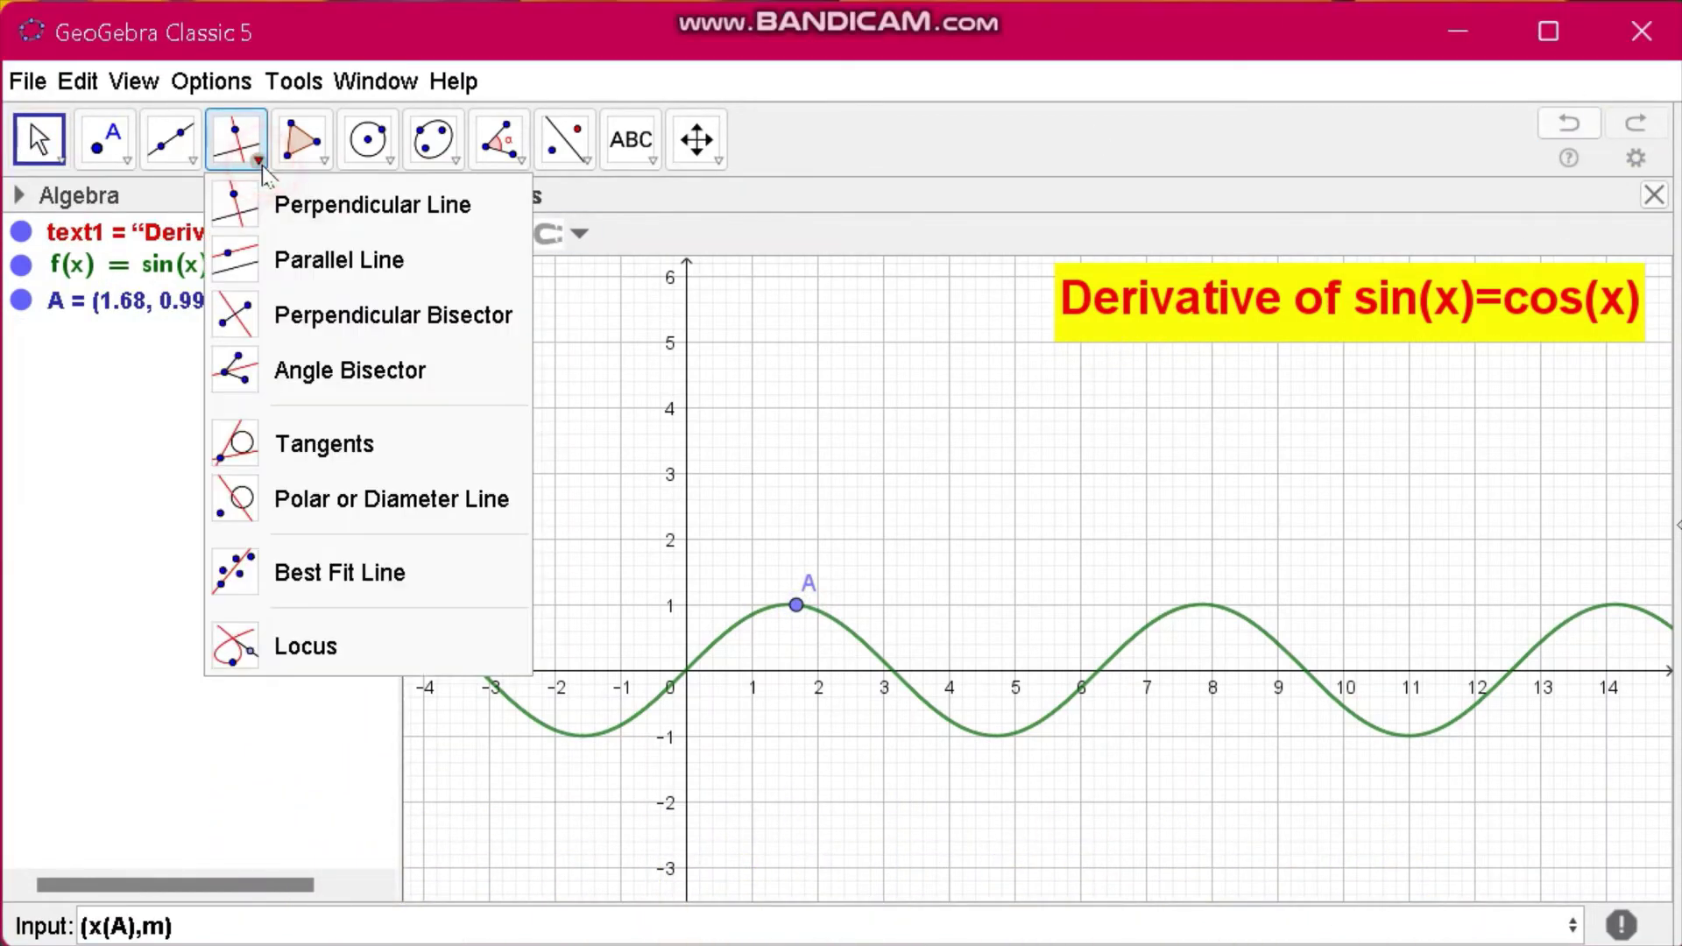
pyautogui.click(360, 443)
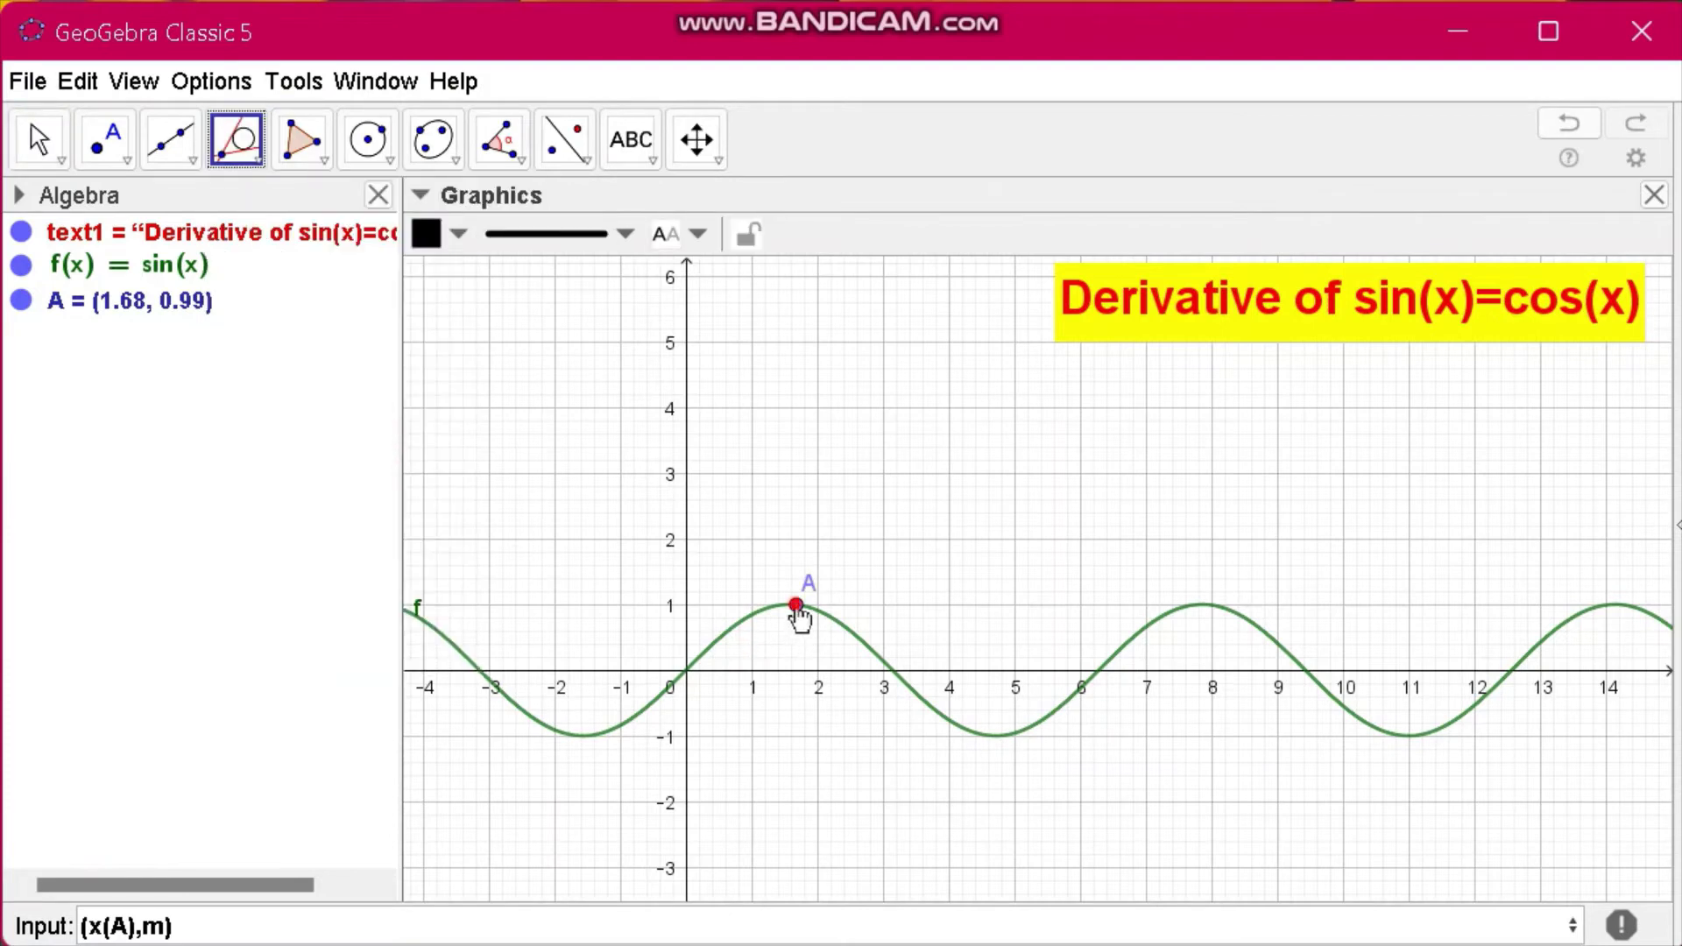
pyautogui.click(796, 607)
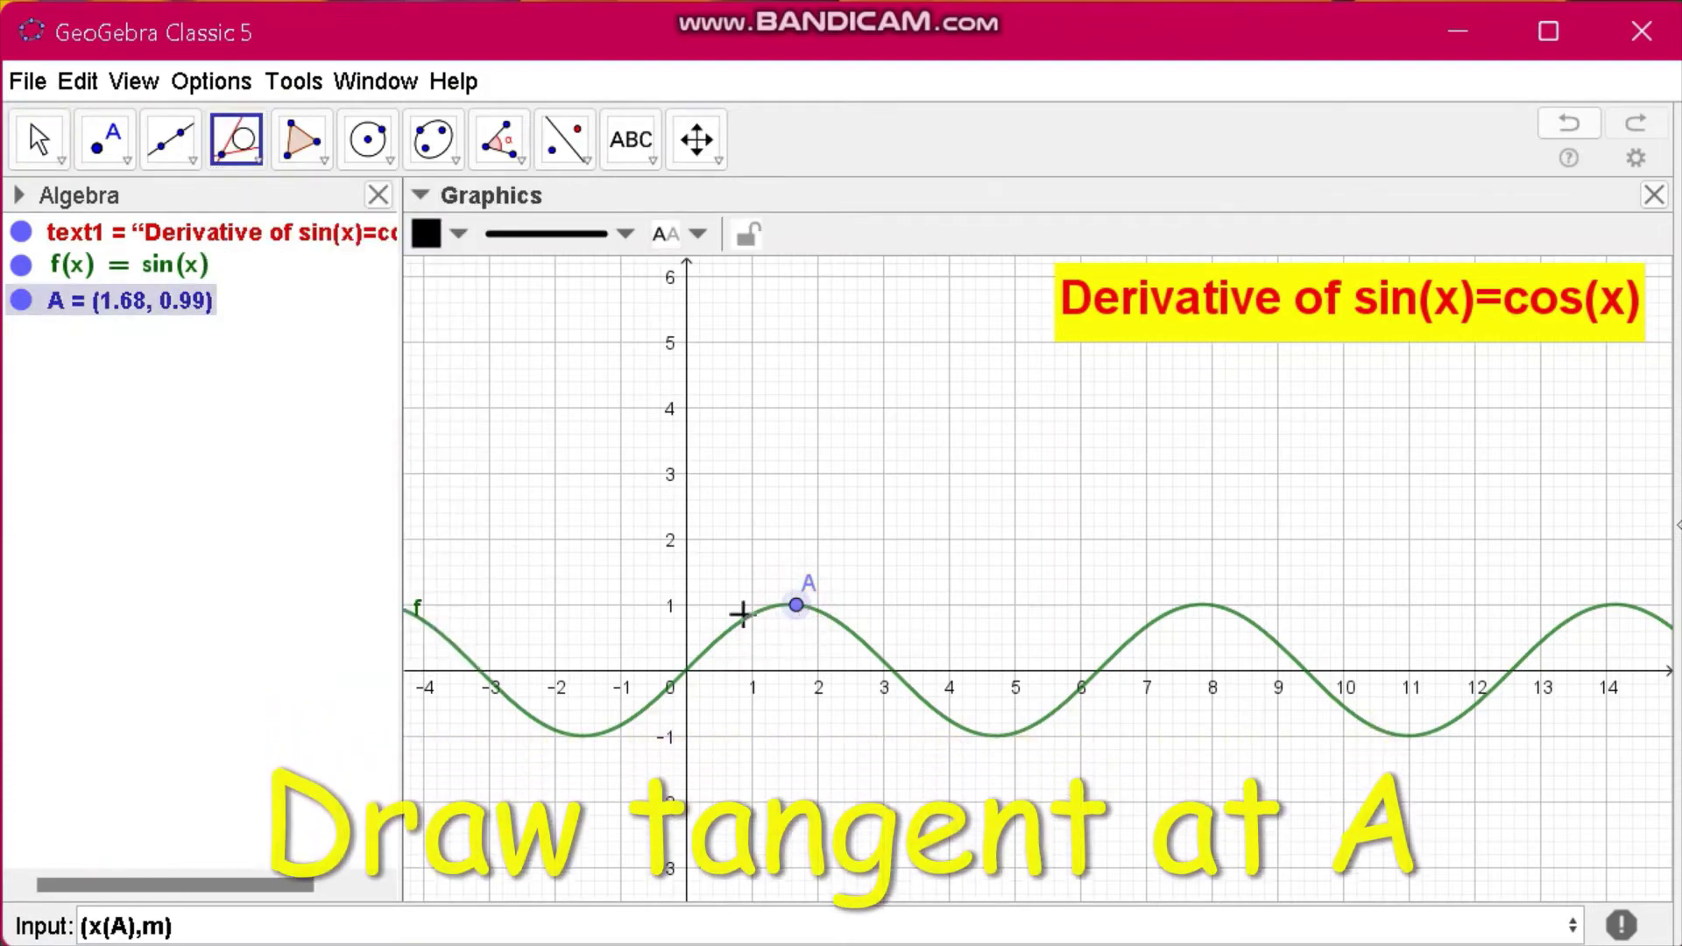
pyautogui.click(743, 619)
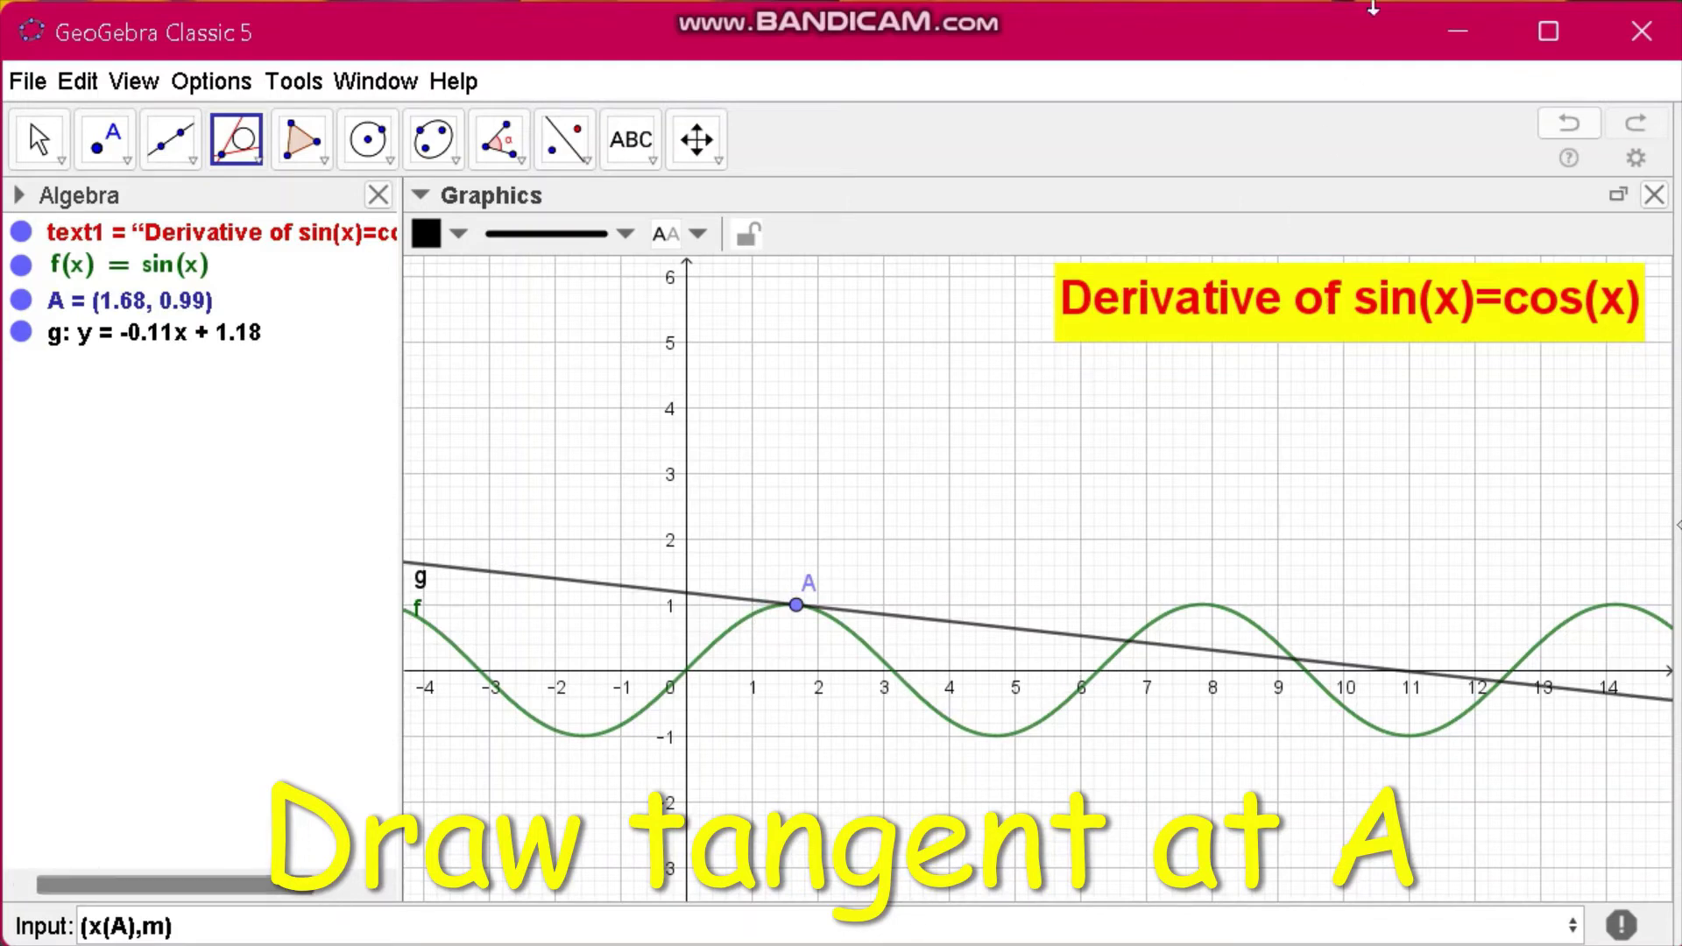
# Clear the pending input text and add a slope triangle to the tangent line at A with the Slope tool
pyautogui.click(180, 926)
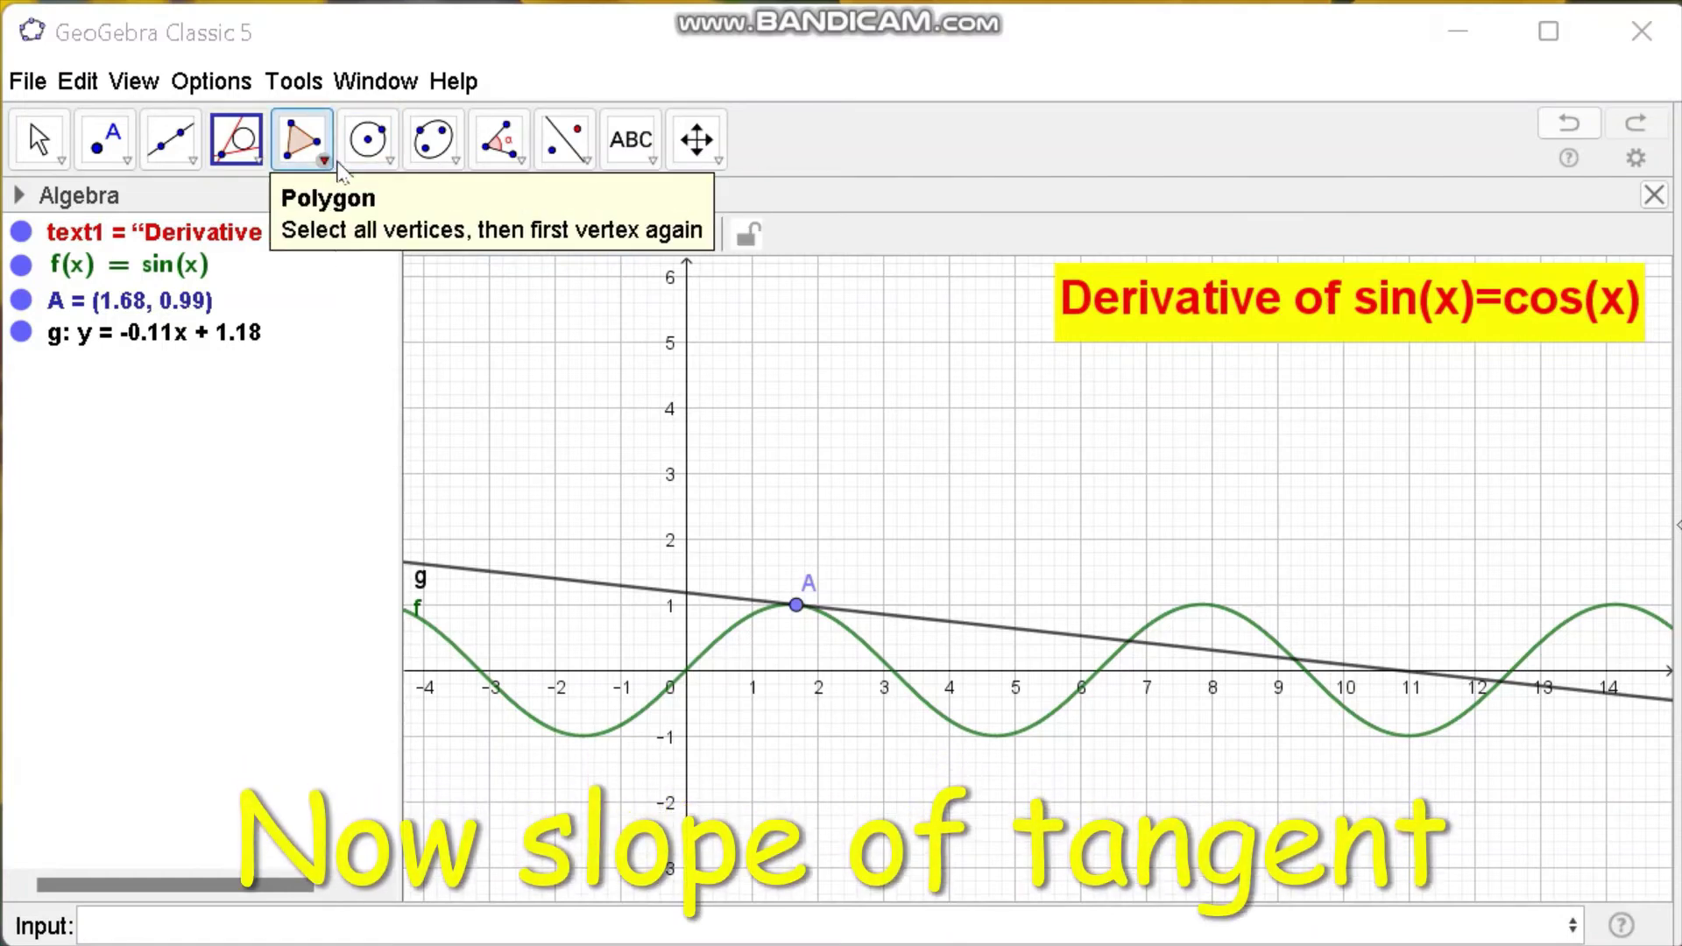
pyautogui.click(386, 161)
pyautogui.moveTo(508, 160)
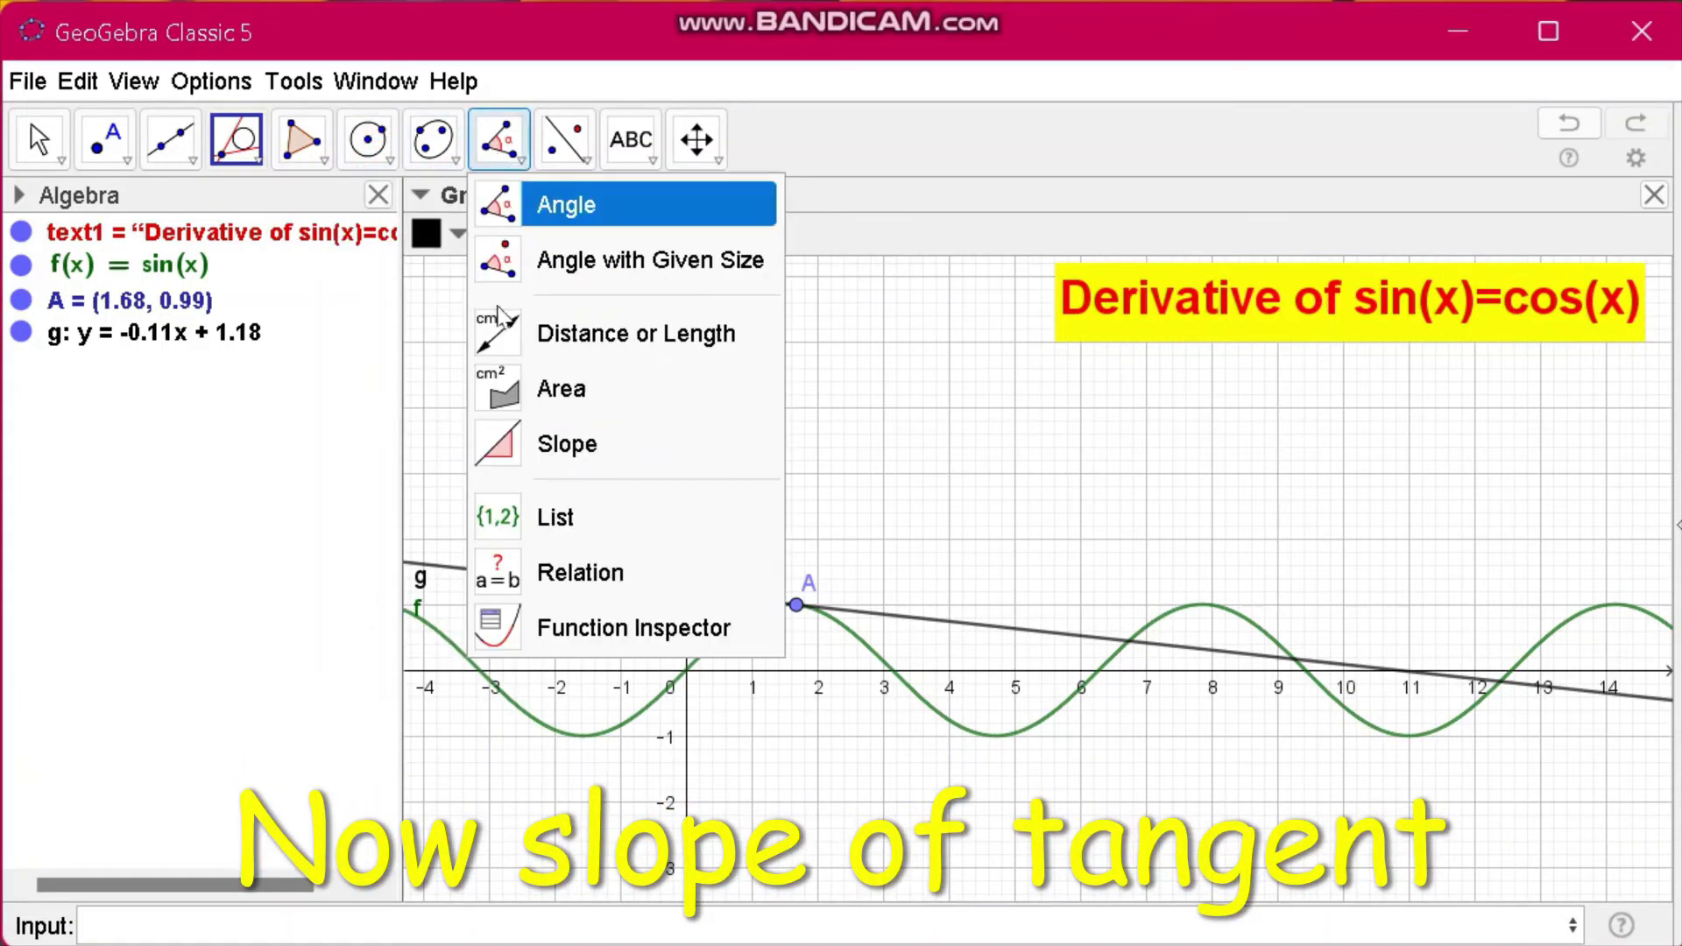
pyautogui.click(560, 442)
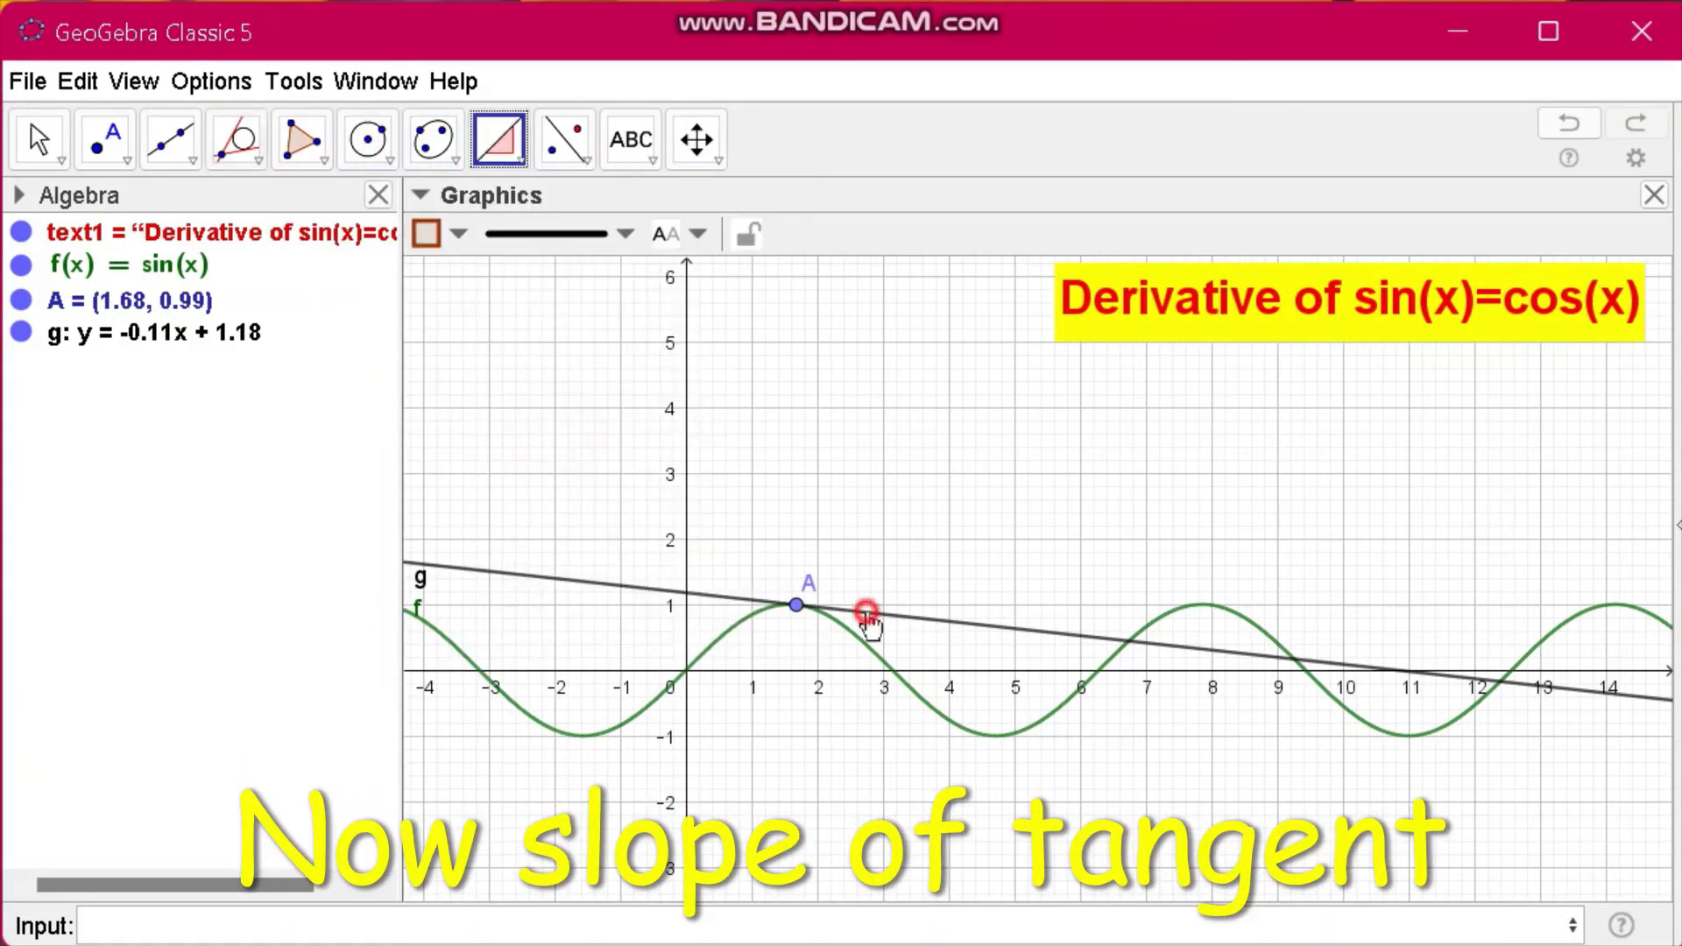
pyautogui.click(865, 612)
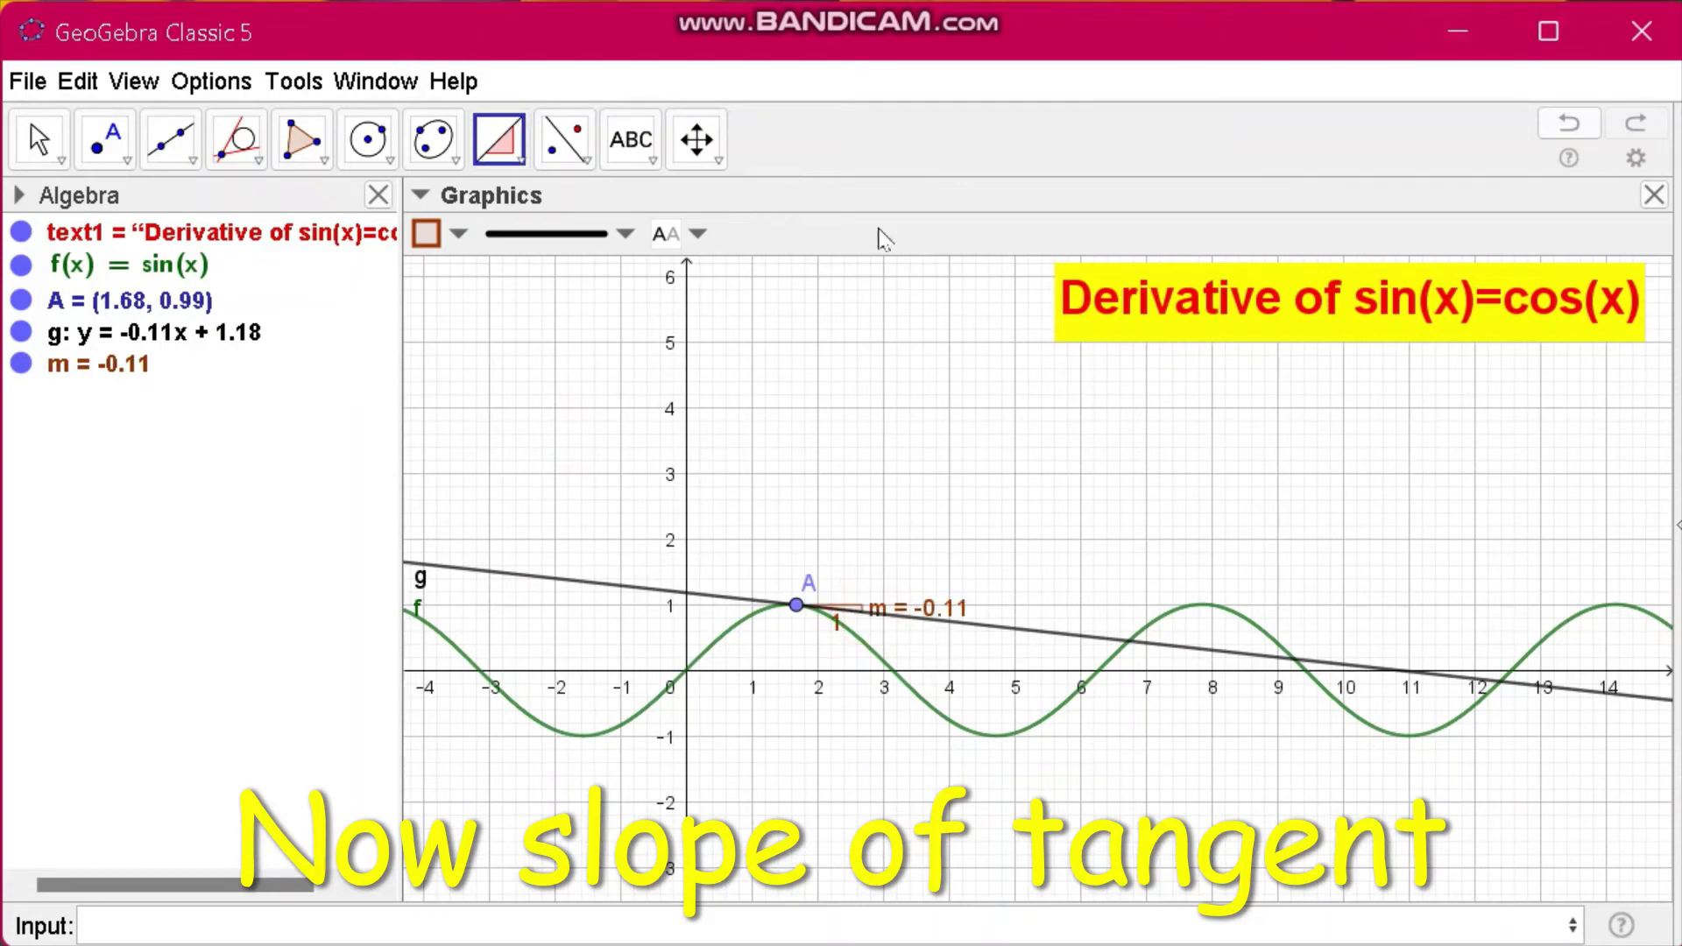
# Move point A along the sine curve to (1, 0.84) and reposition the derivative title text above the curve
pyautogui.click(39, 139)
pyautogui.moveTo(795, 605); pyautogui.dragTo(750, 614)
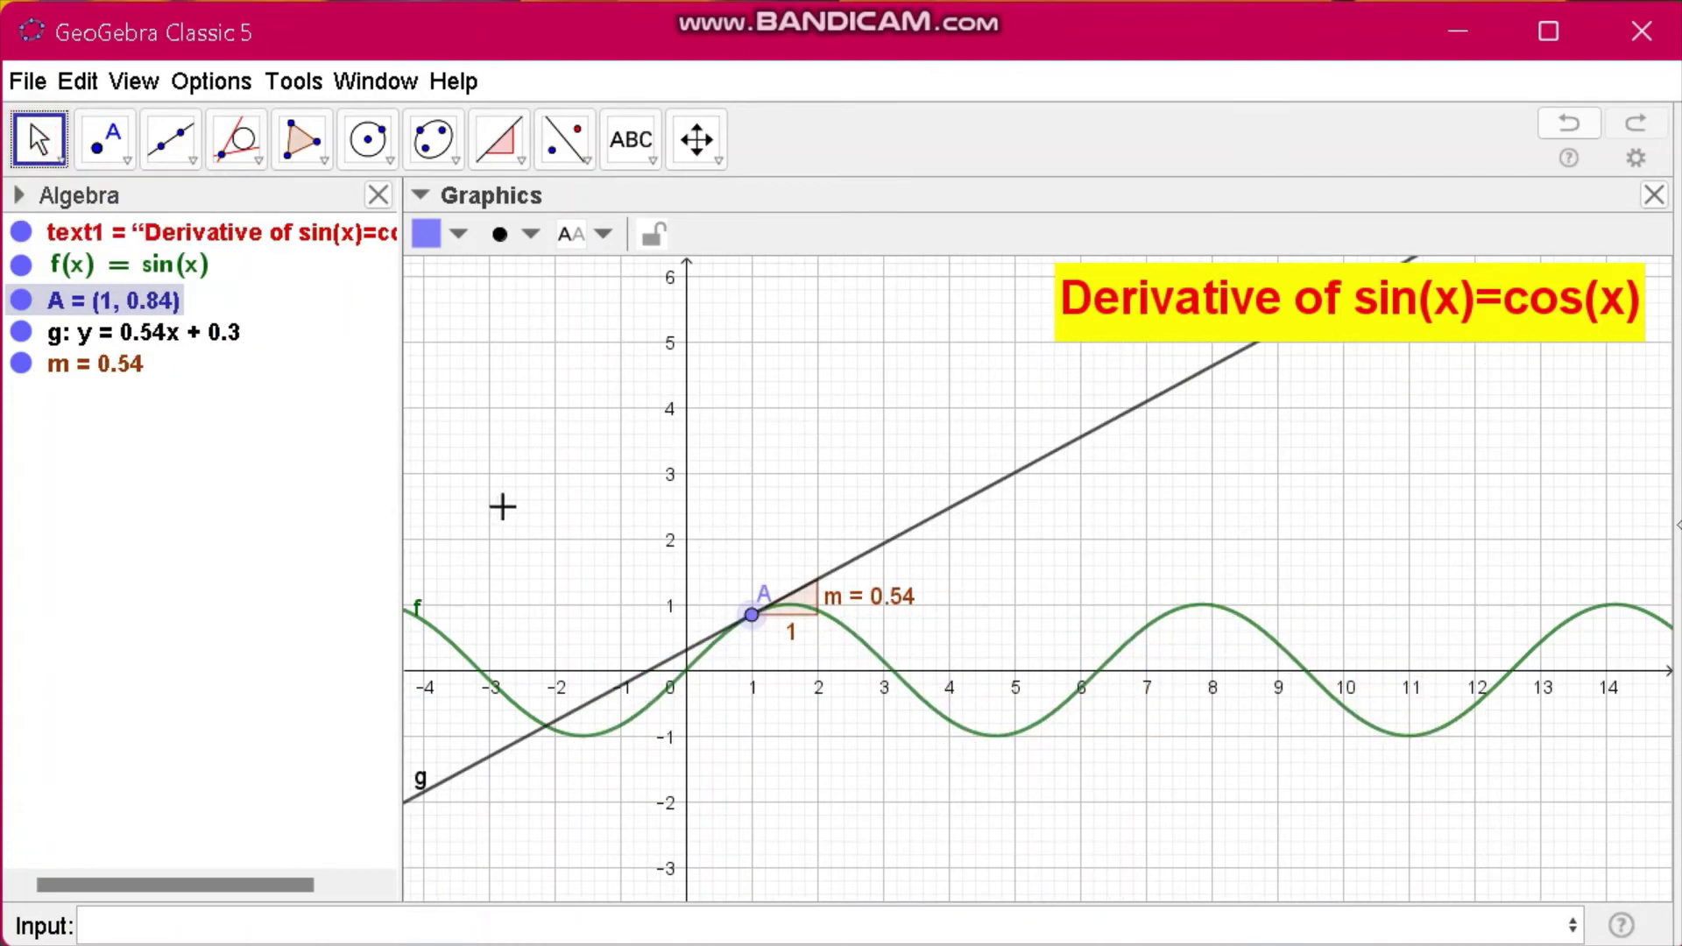
pyautogui.moveTo(499, 499); pyautogui.dragTo(583, 452)
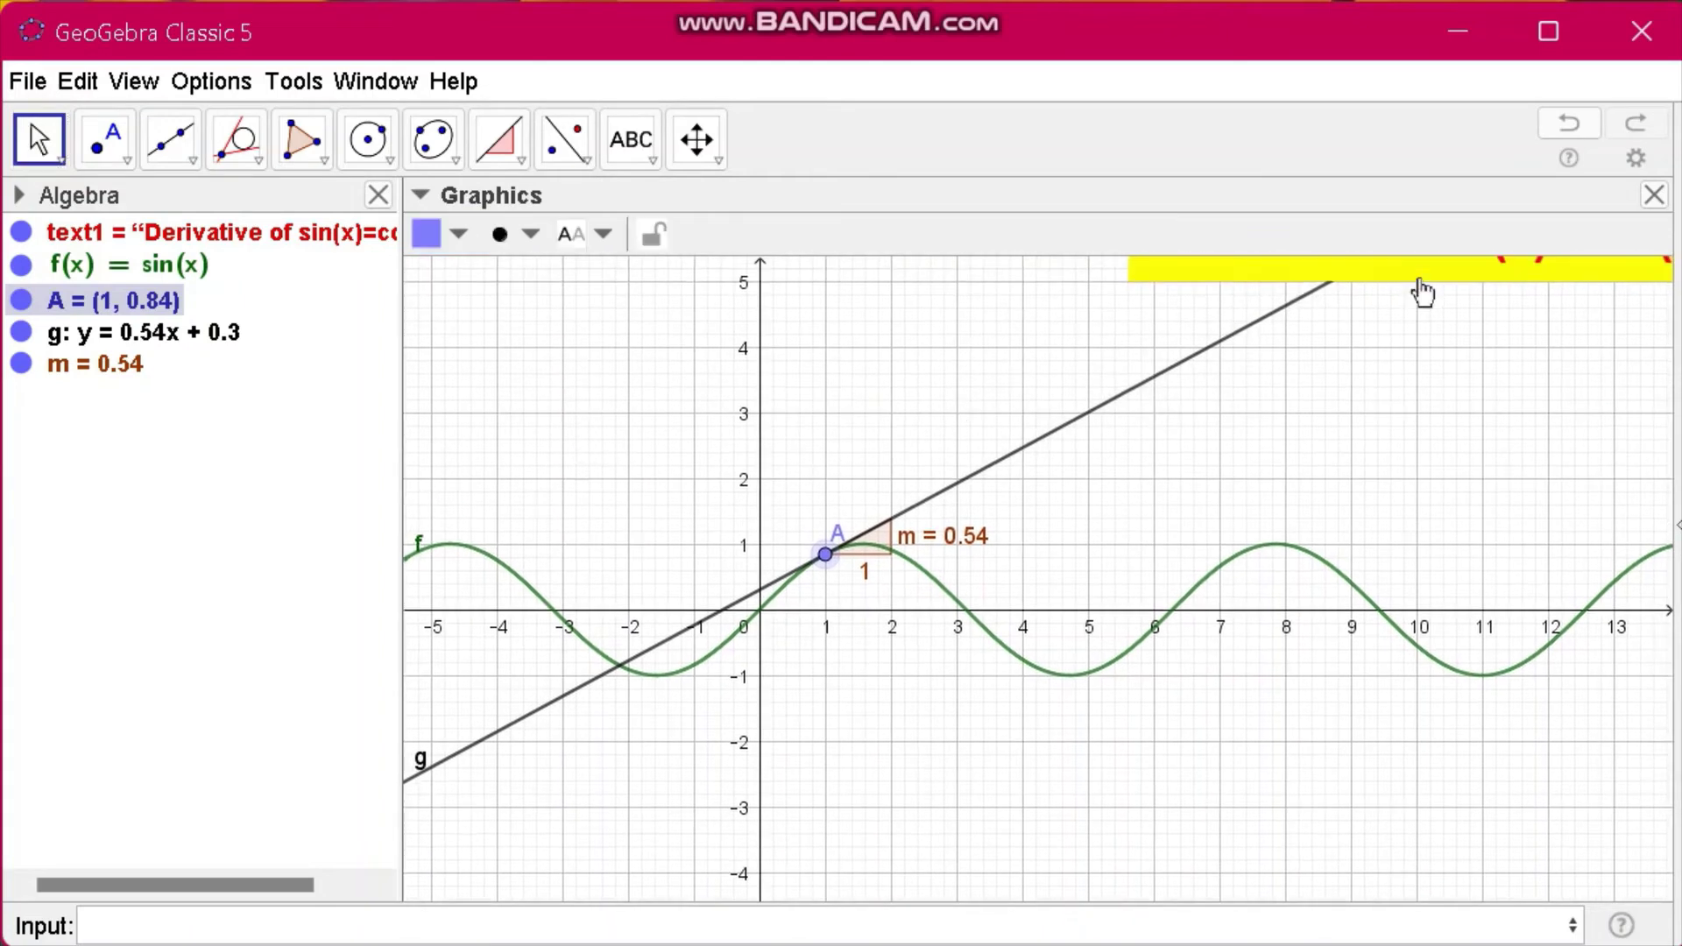
pyautogui.moveTo(1422, 291); pyautogui.dragTo(1303, 367)
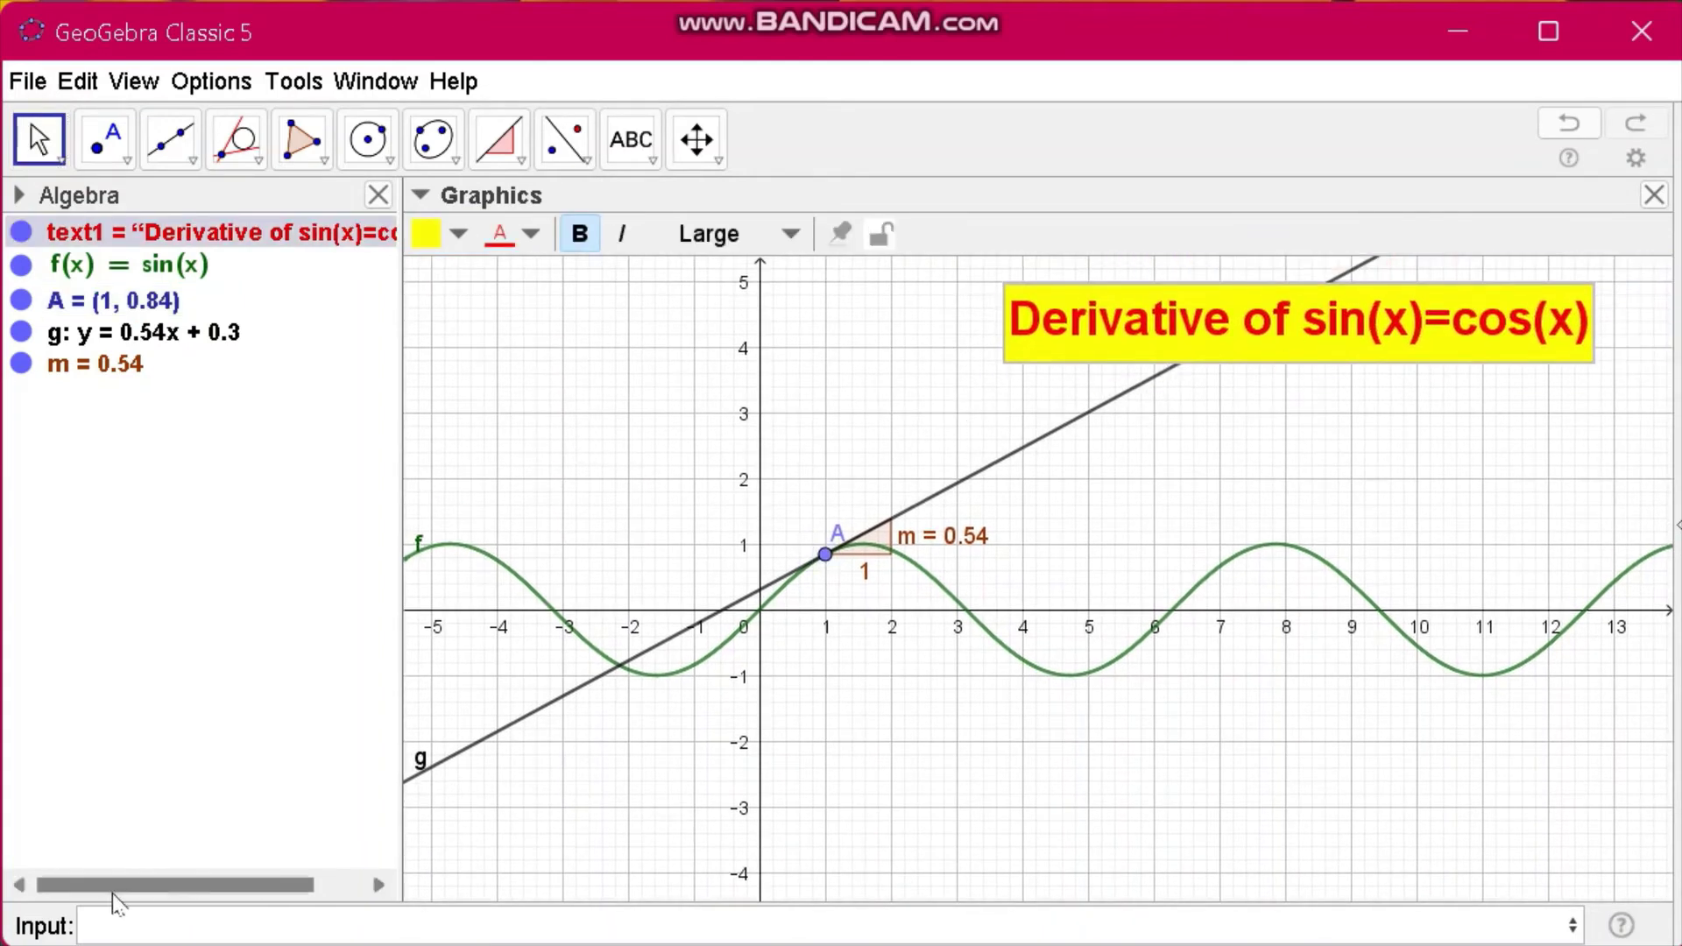
# Create the slope point B=(x(A),m) by entering its definition
pyautogui.click(107, 927)
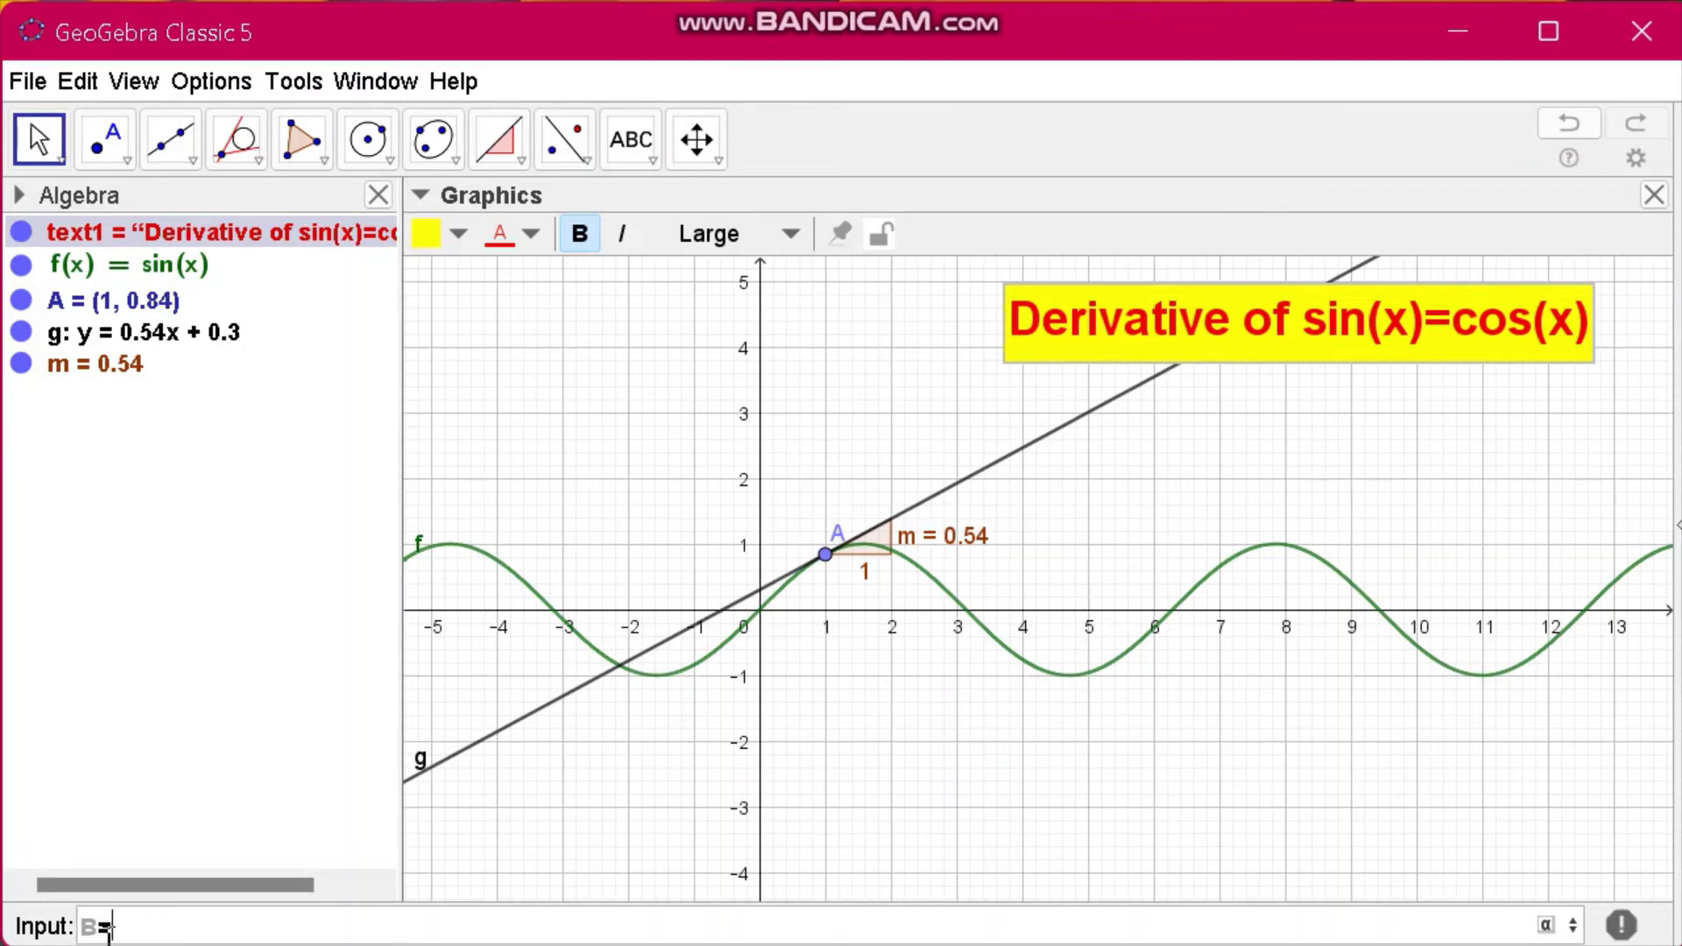
pyautogui.write('B=(x(A')
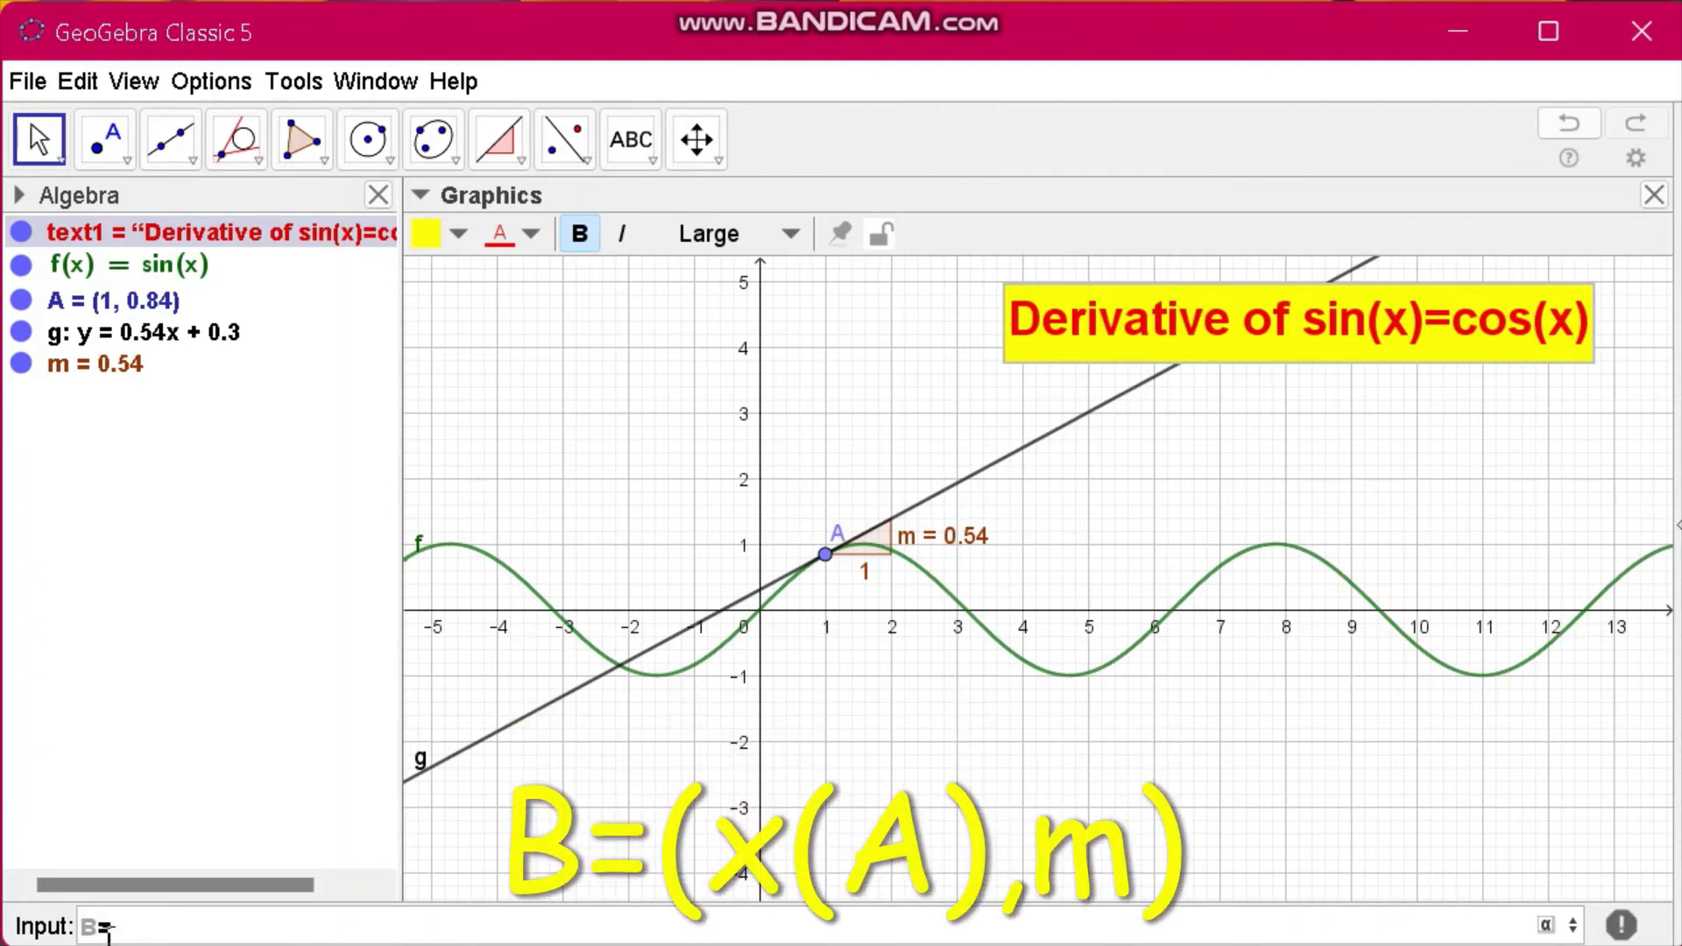
pyautogui.write('x(')
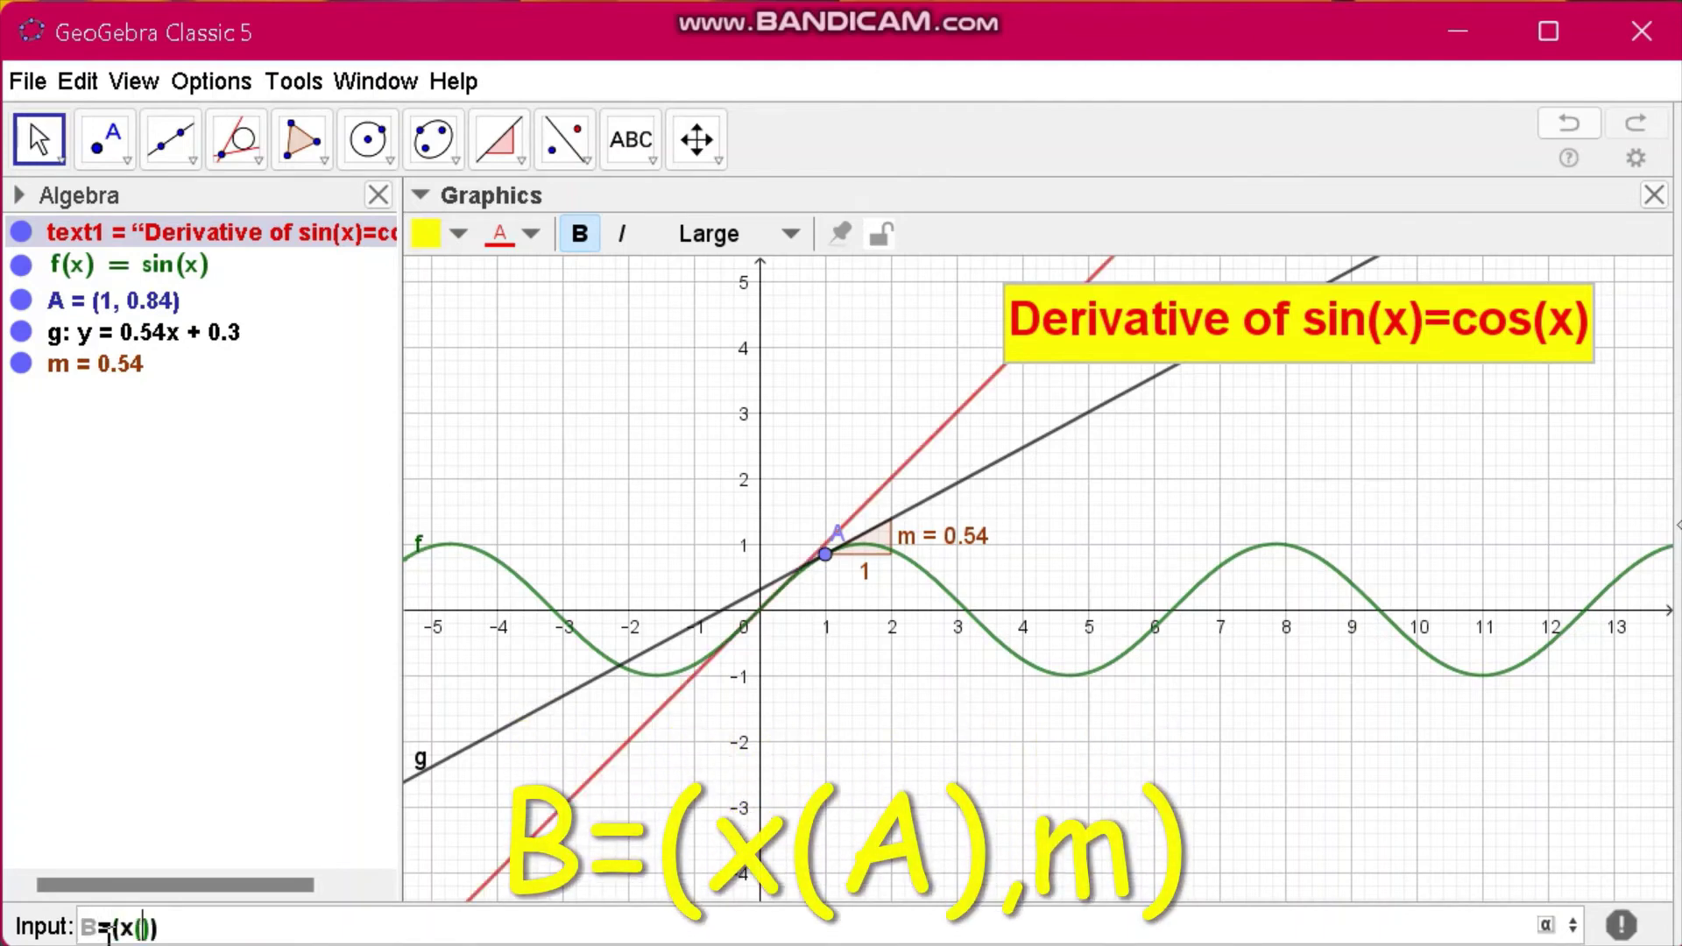
pyautogui.write('A')
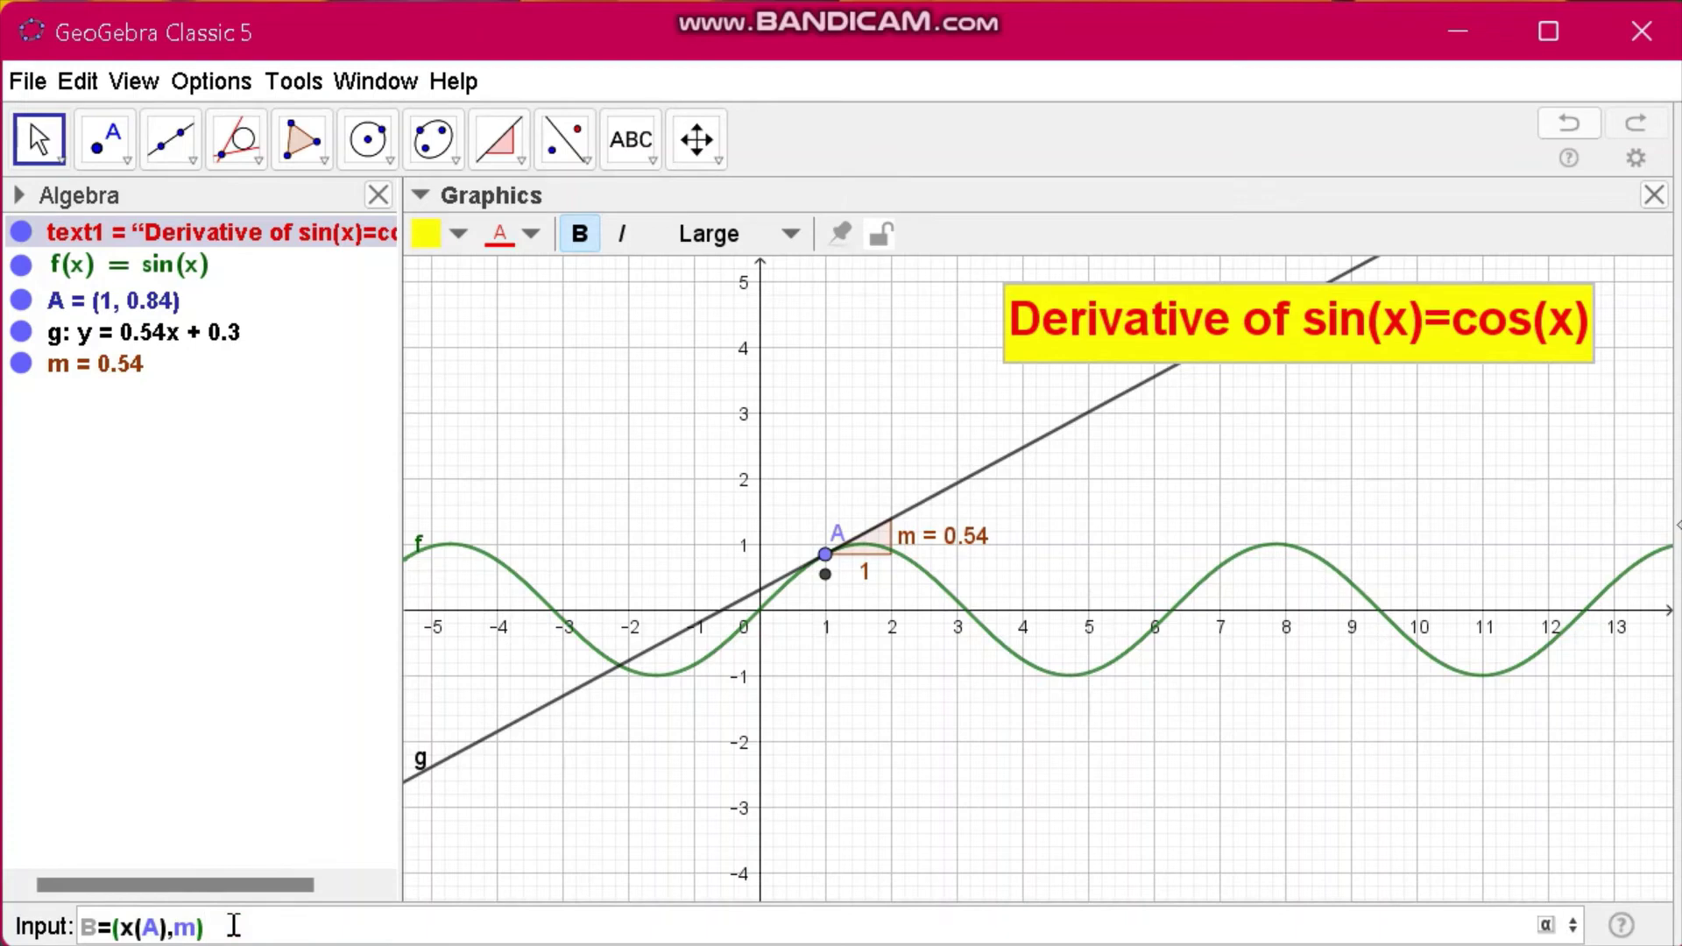
pyautogui.press('Return')
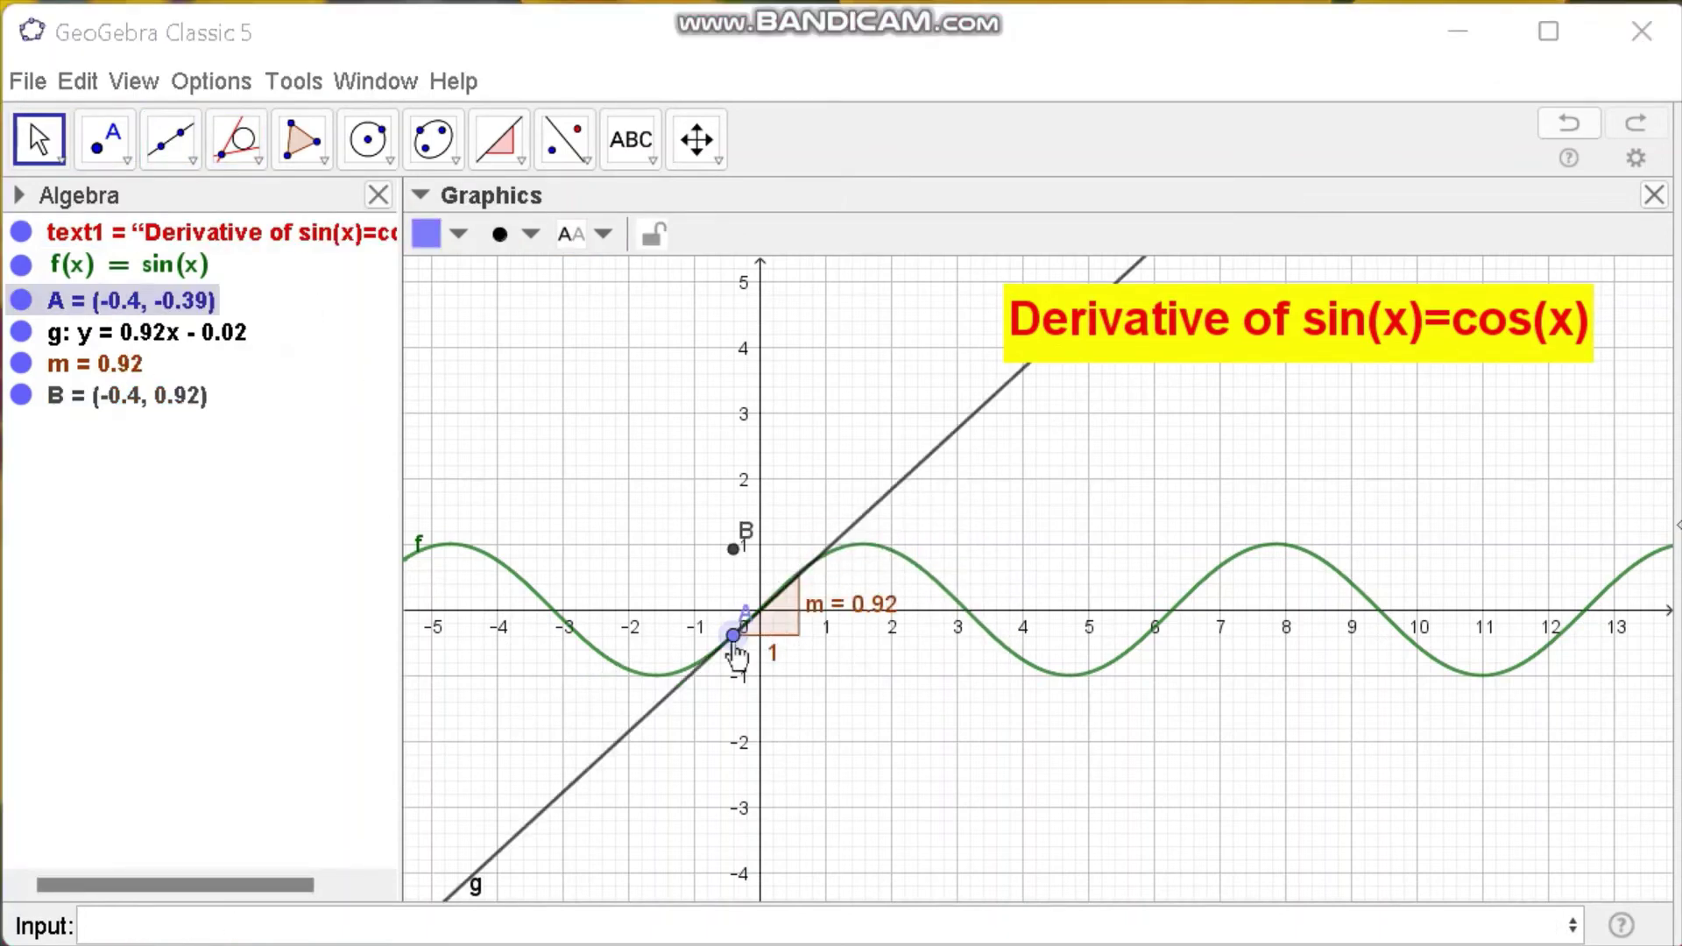
# Turn on the trace for point B and animate point A along the sine curve, resuming and pausing the animation
pyautogui.rightClick(733, 552)
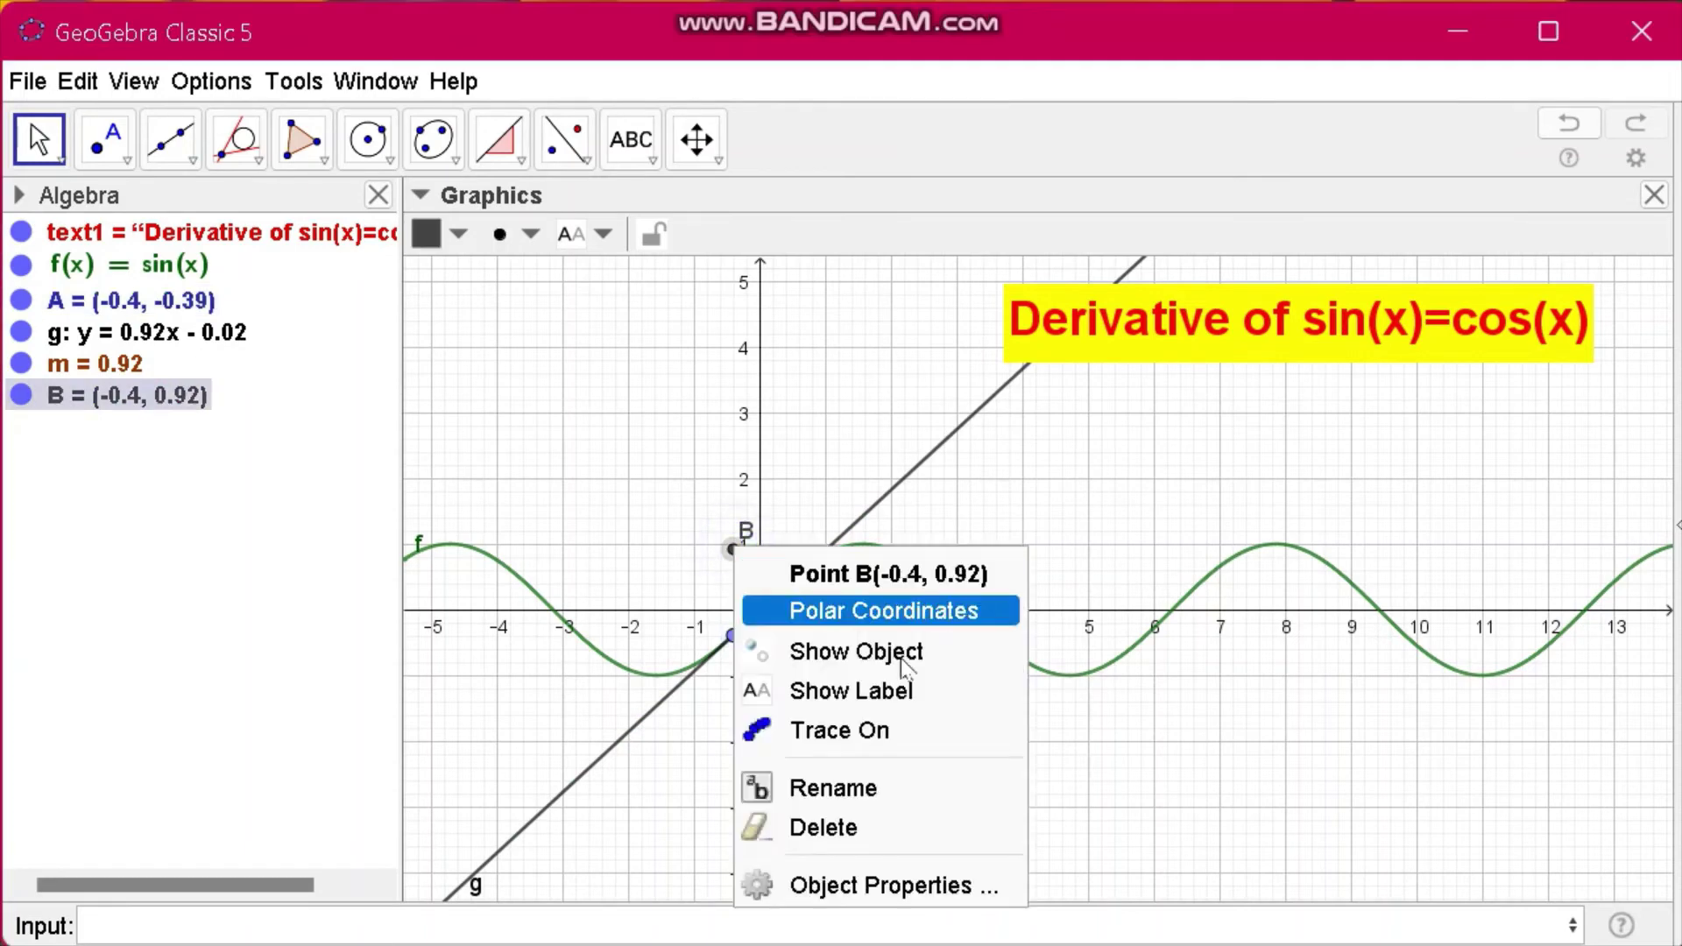
pyautogui.click(916, 721)
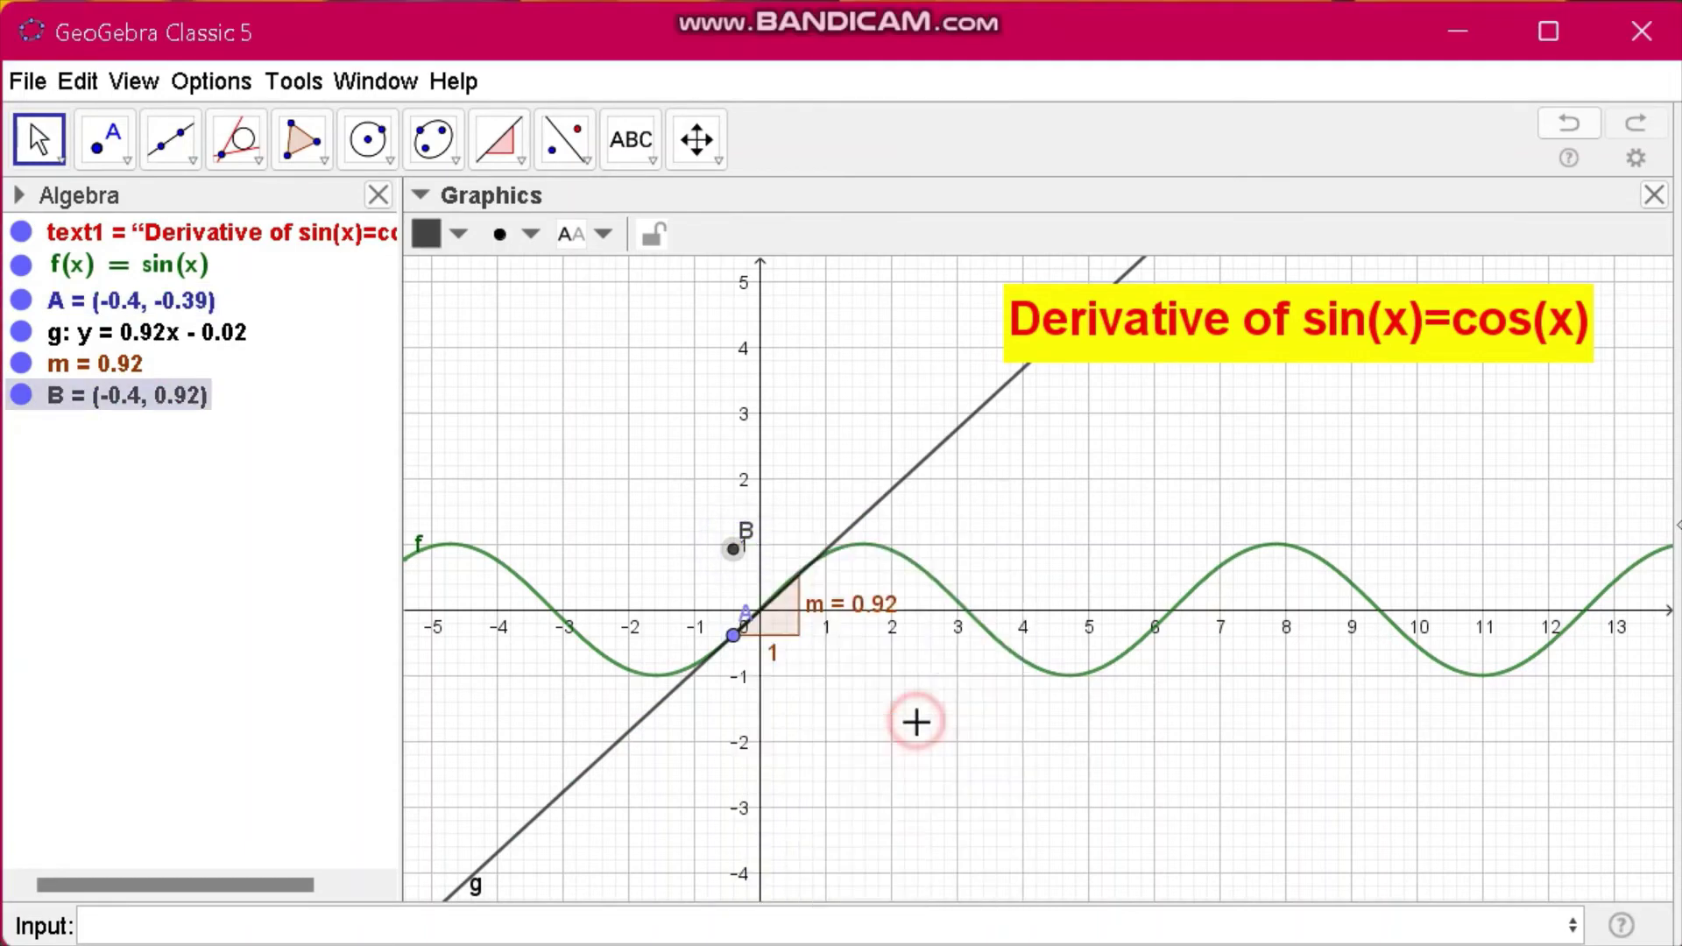
pyautogui.rightClick(740, 649)
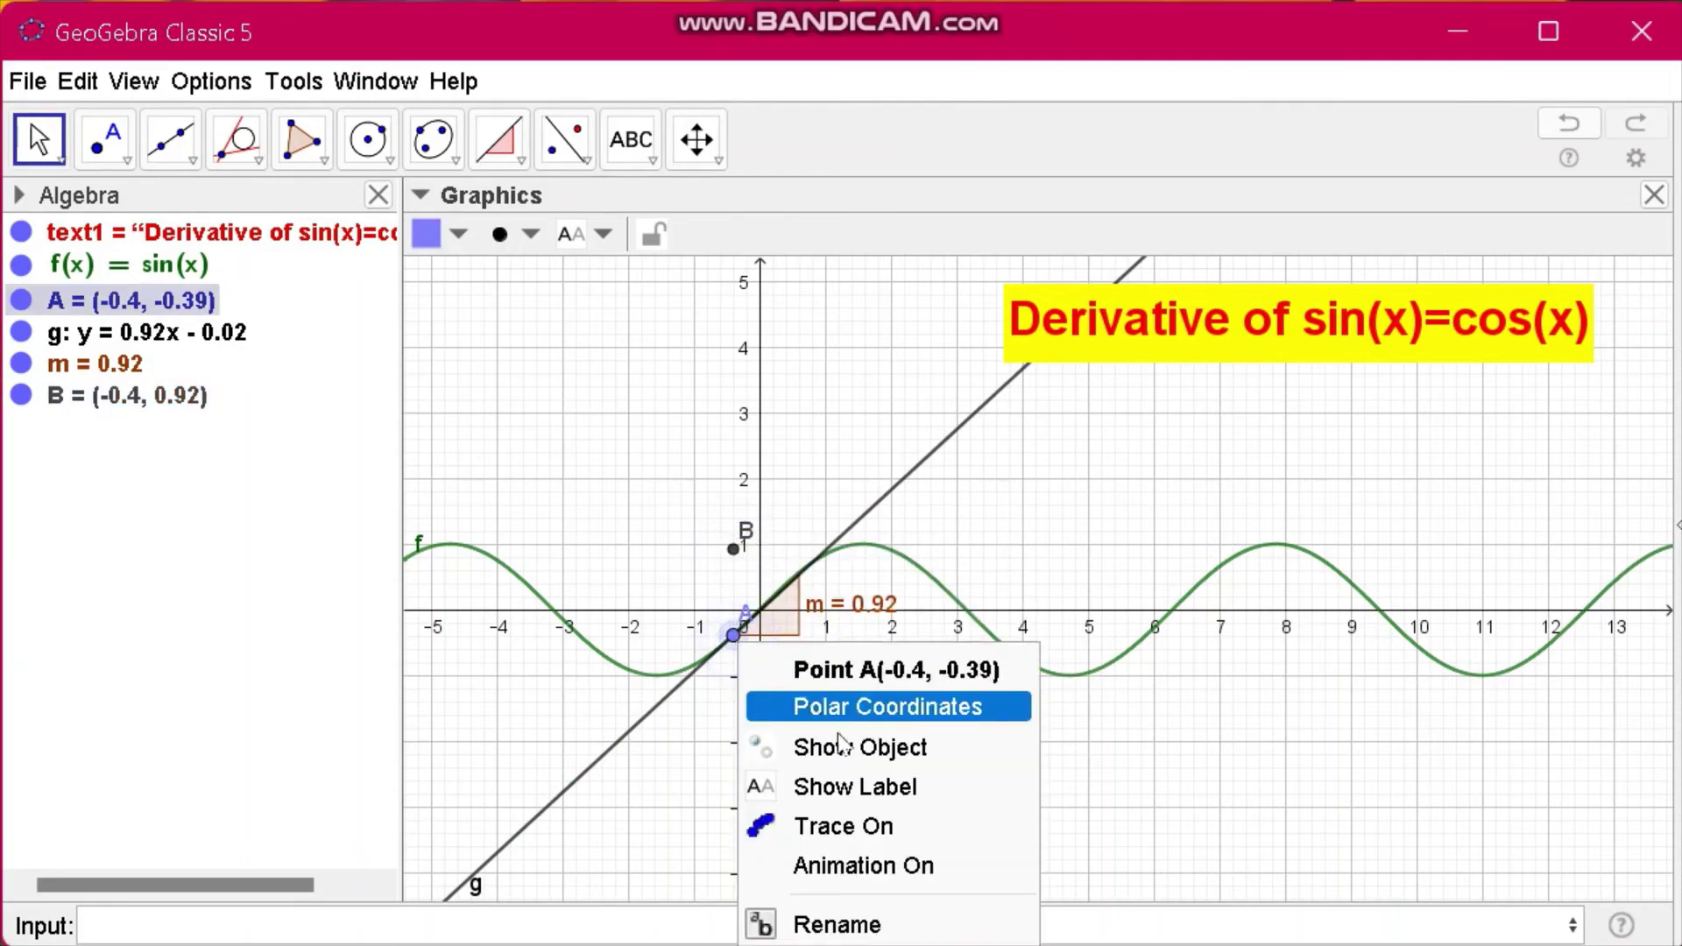
pyautogui.click(896, 867)
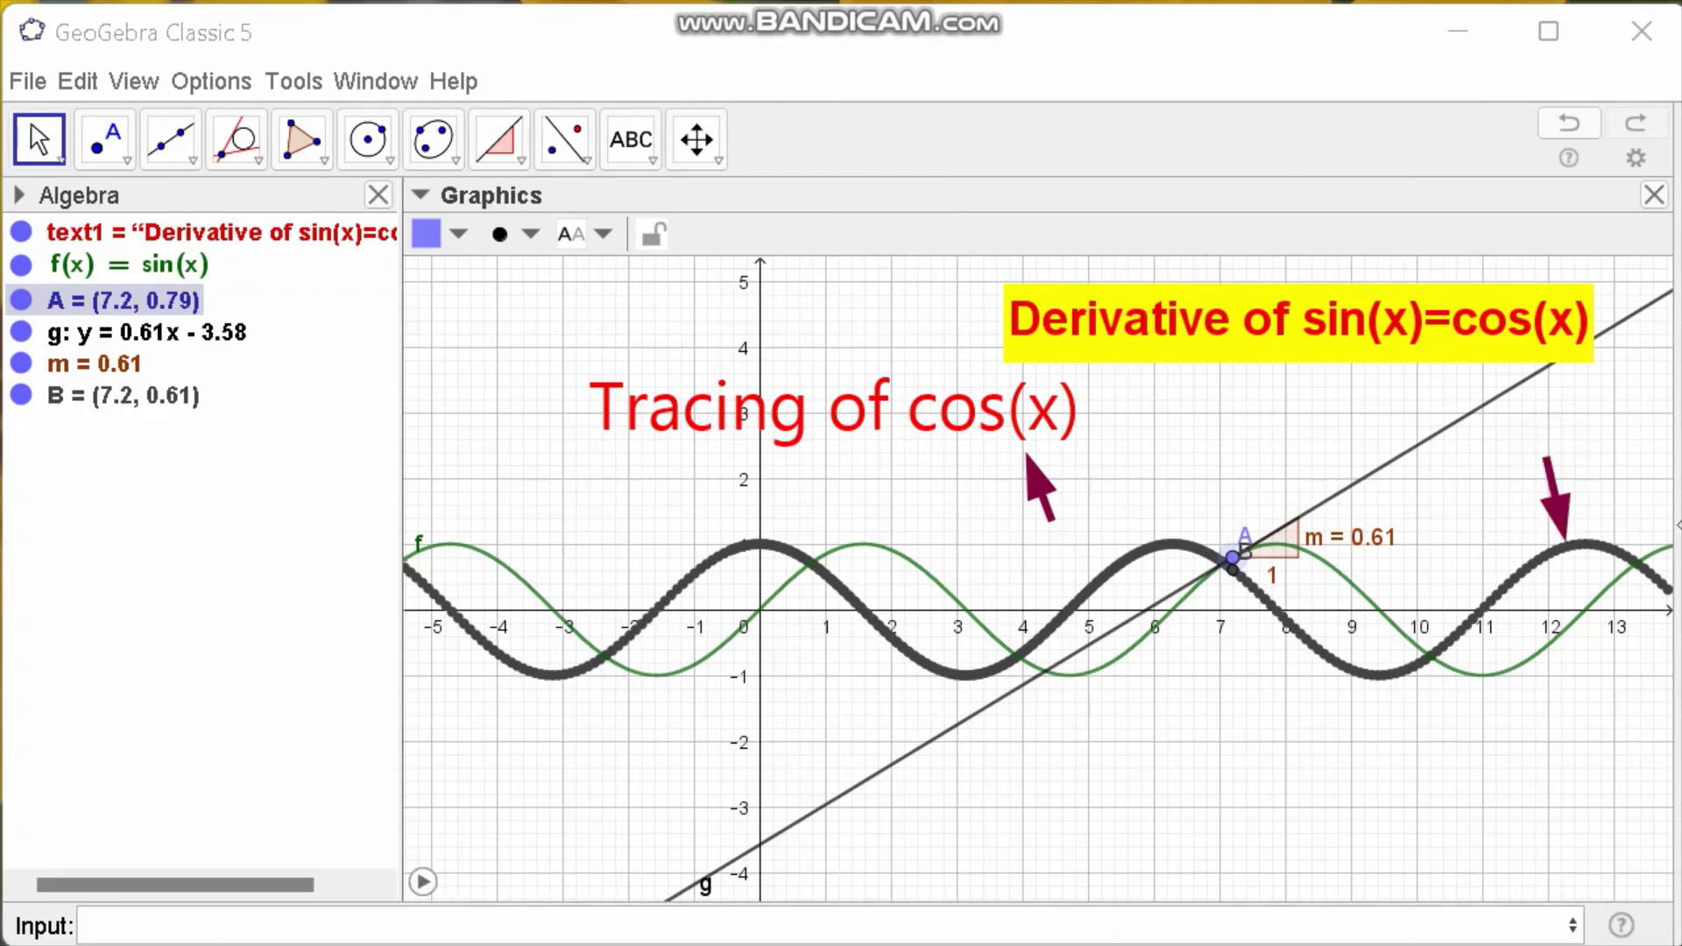
pyautogui.click(422, 881)
pyautogui.click(421, 881)
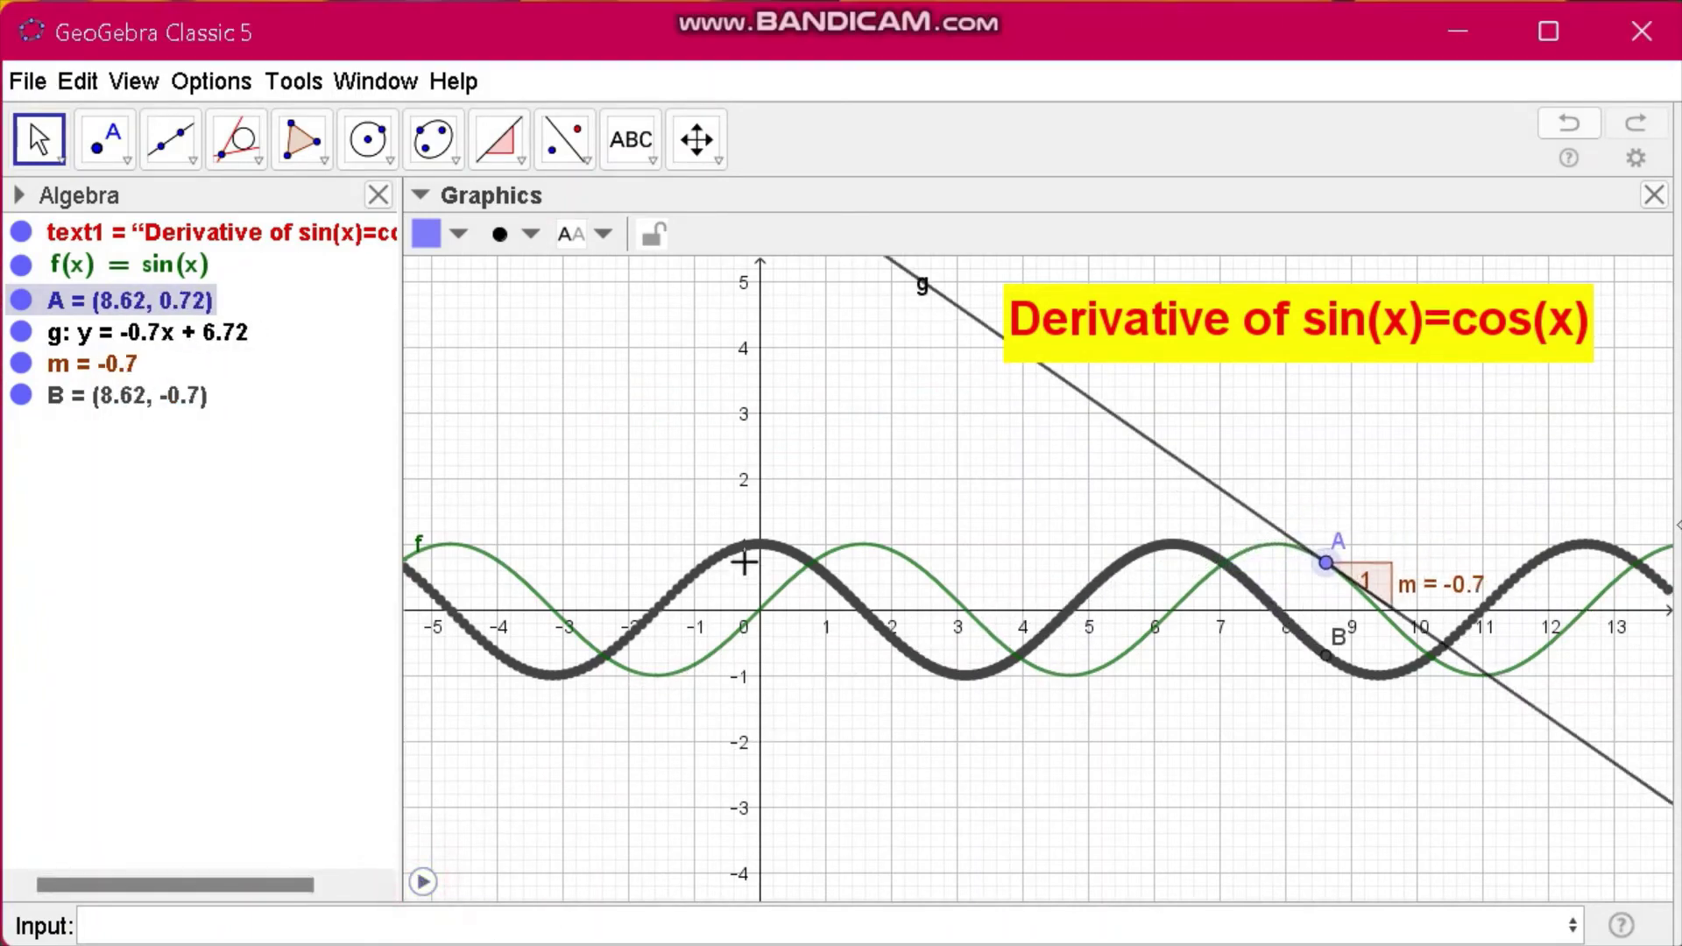
# Clear the drawn trace, set point B's color to red 204, 0, 0 (#CC0000), and close its properties
pyautogui.moveTo(738, 501); pyautogui.dragTo(763, 532)
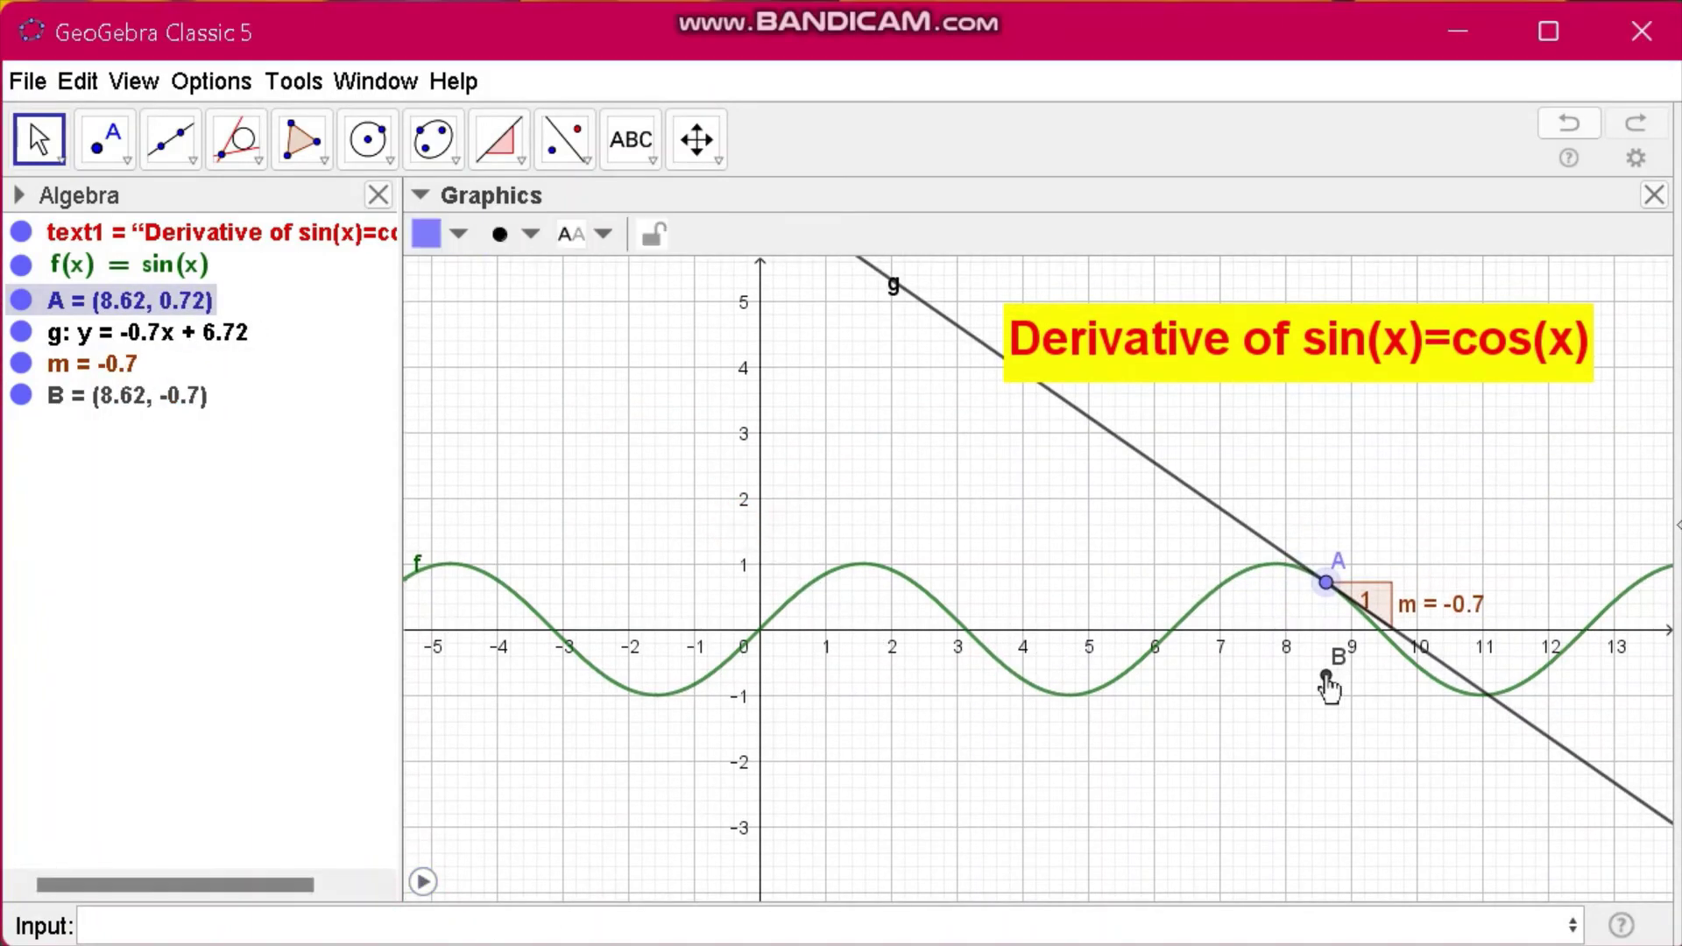
pyautogui.rightClick(1326, 682)
pyautogui.click(630, 344)
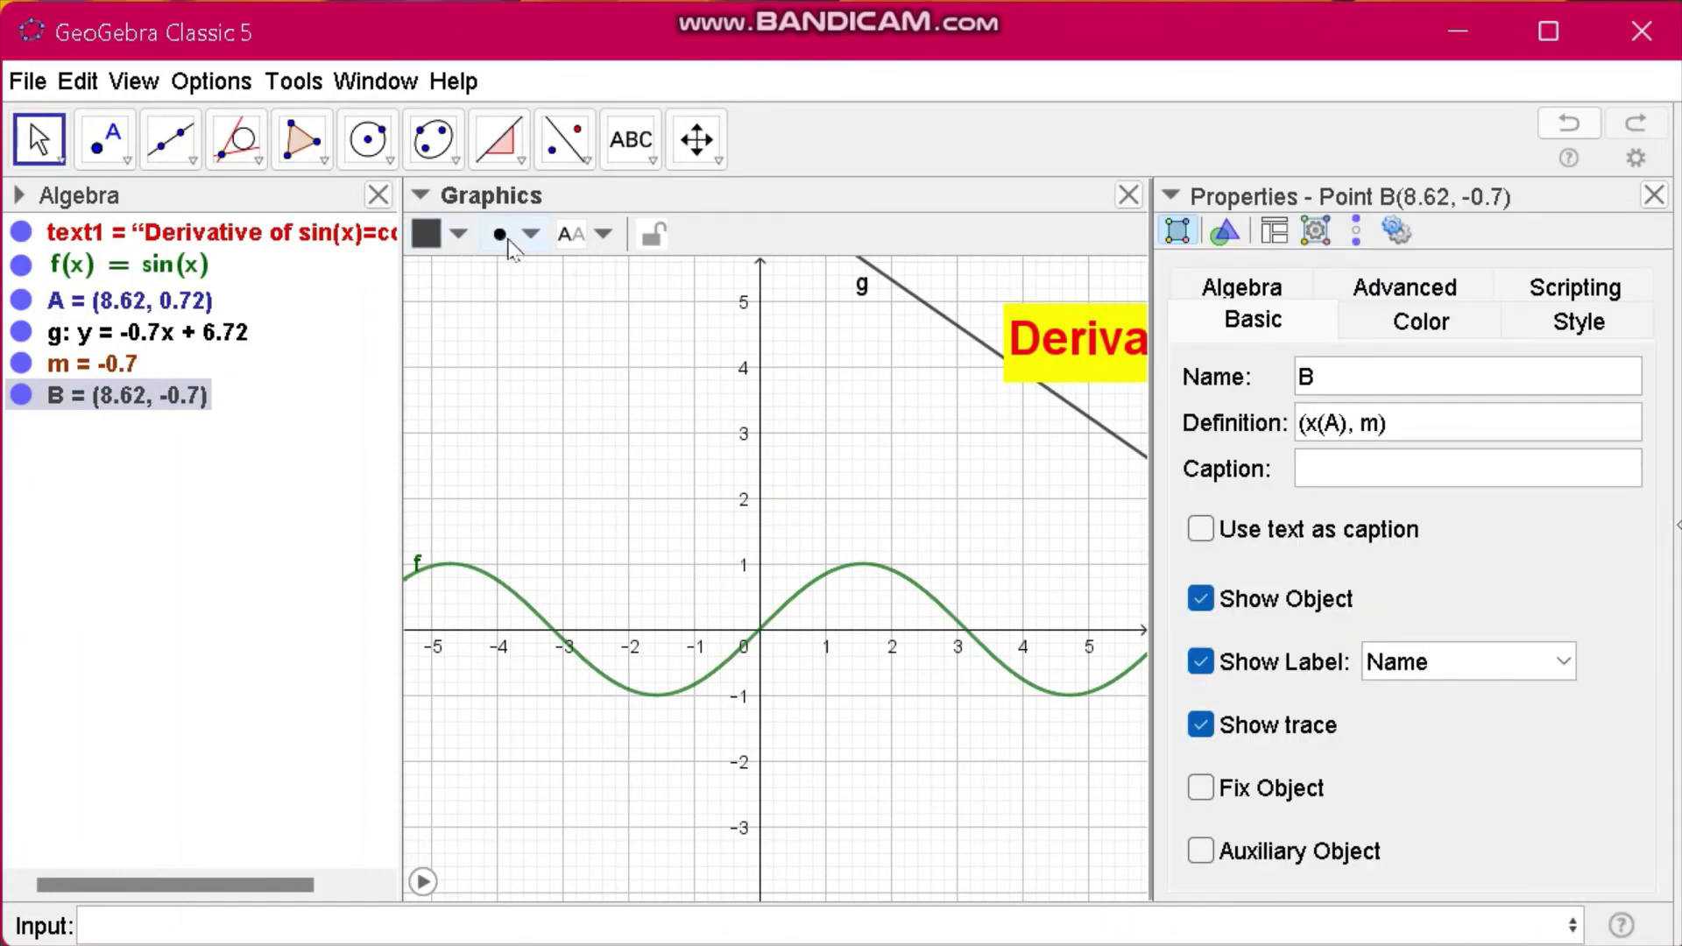
pyautogui.click(1423, 321)
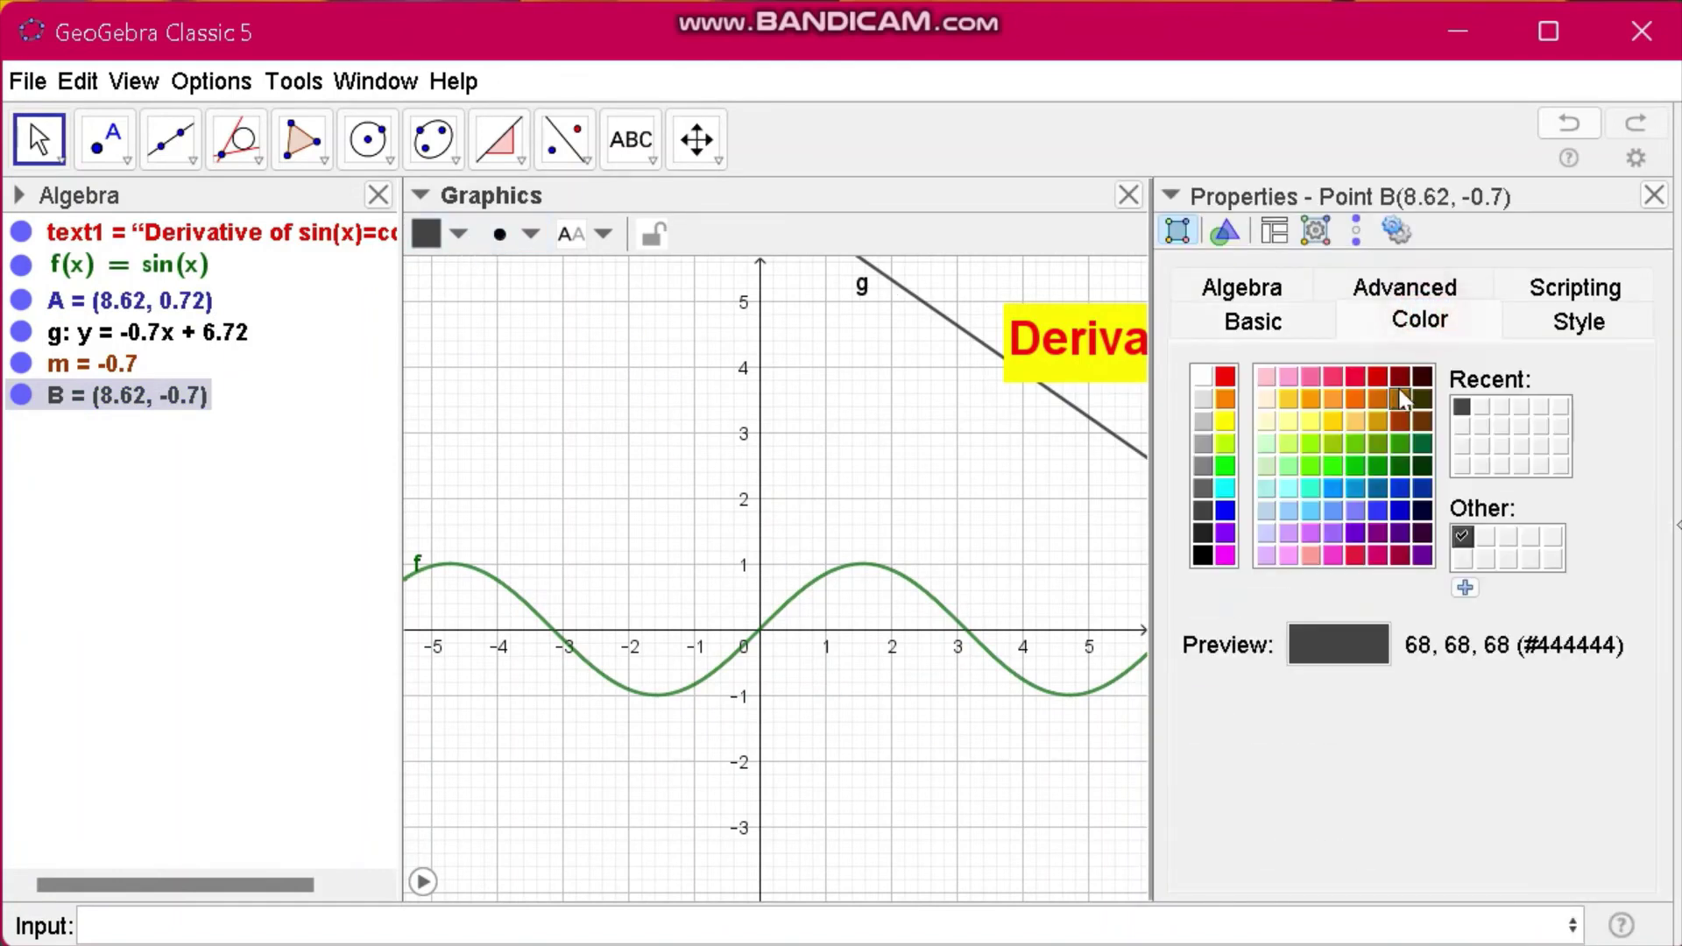
pyautogui.click(1379, 377)
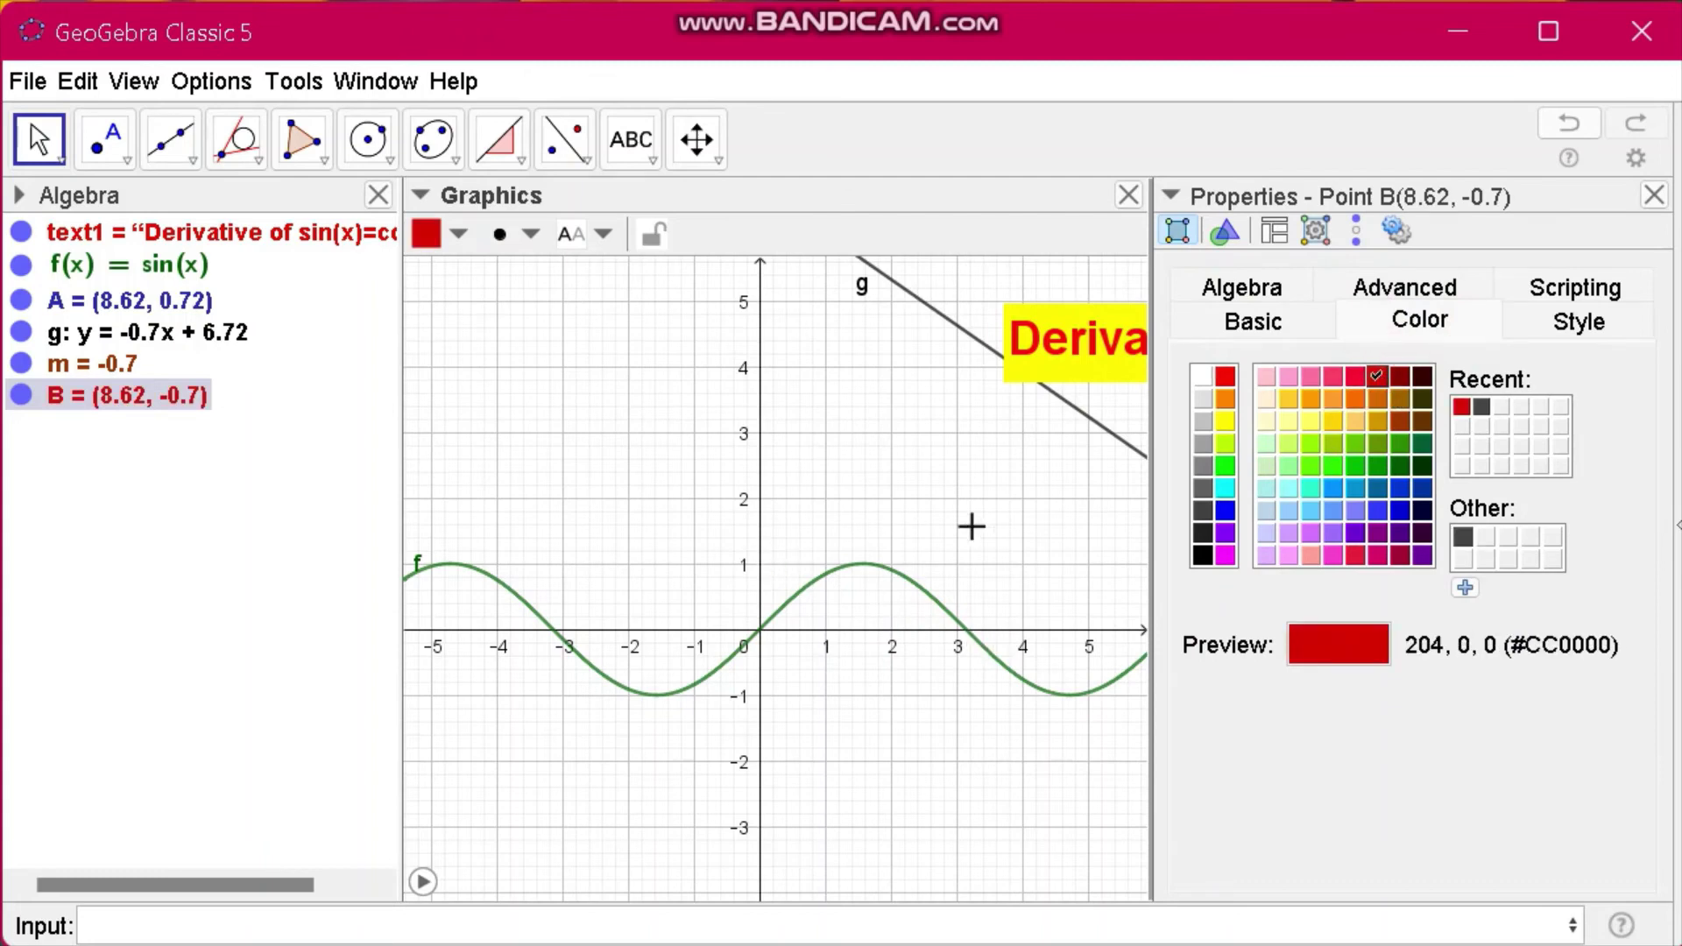
pyautogui.click(1654, 195)
# Open the sine function's properties and slightly increase its line thickness
pyautogui.rightClick(832, 575)
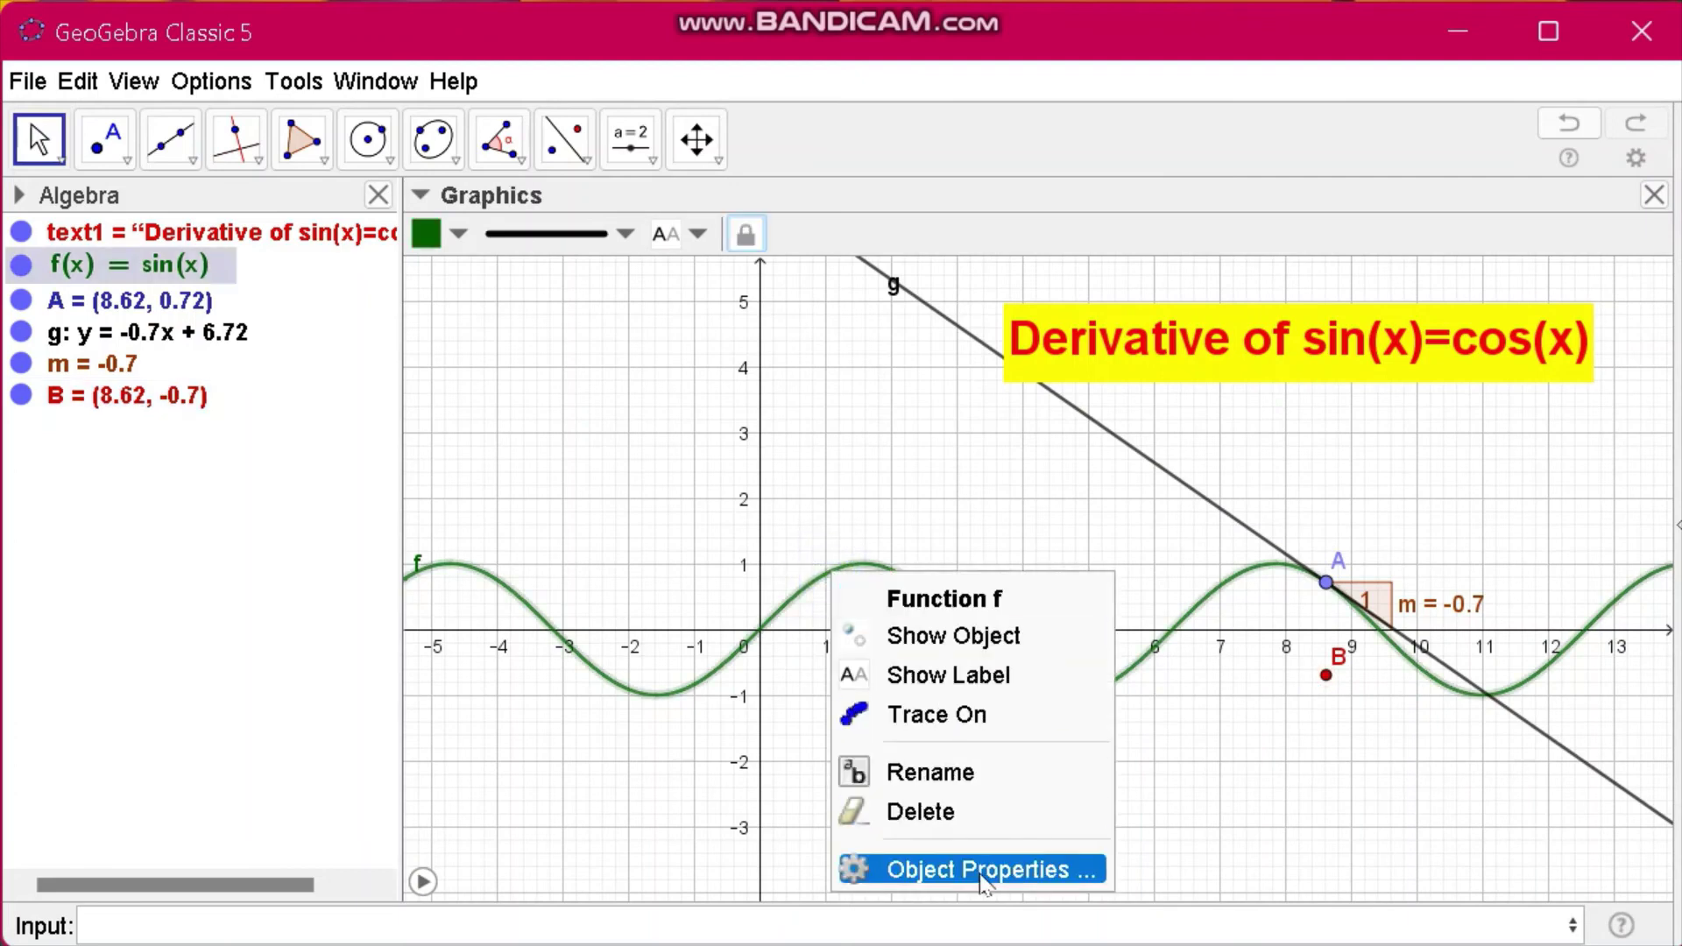
pyautogui.click(981, 869)
pyautogui.click(624, 234)
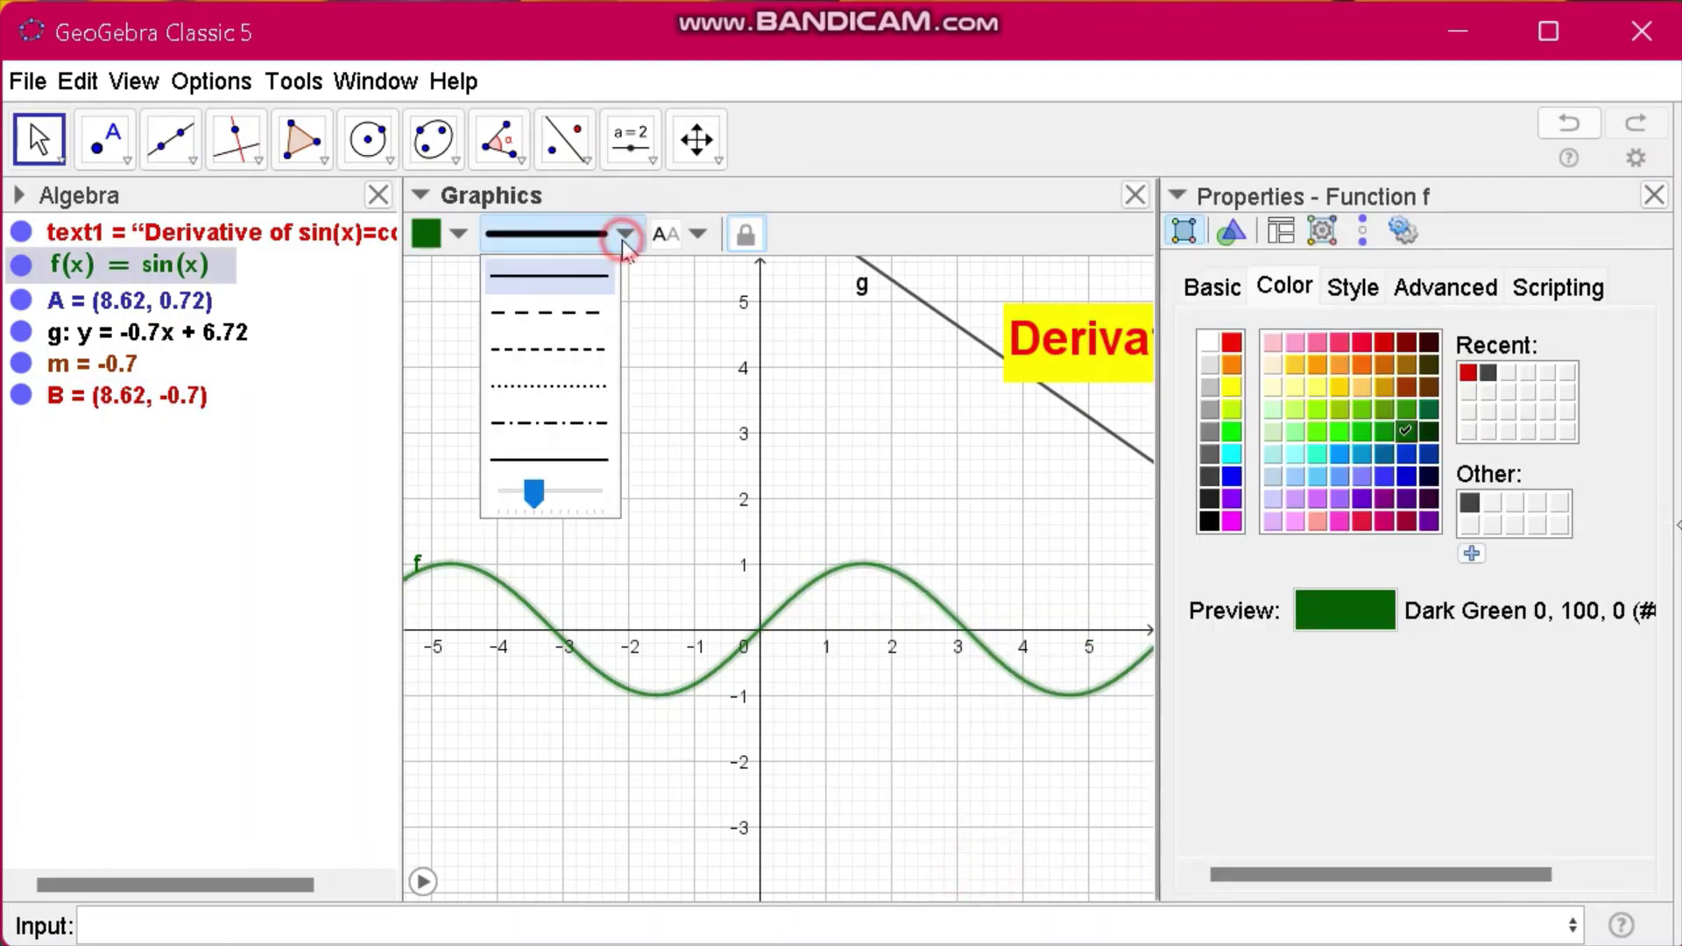
pyautogui.click(549, 499)
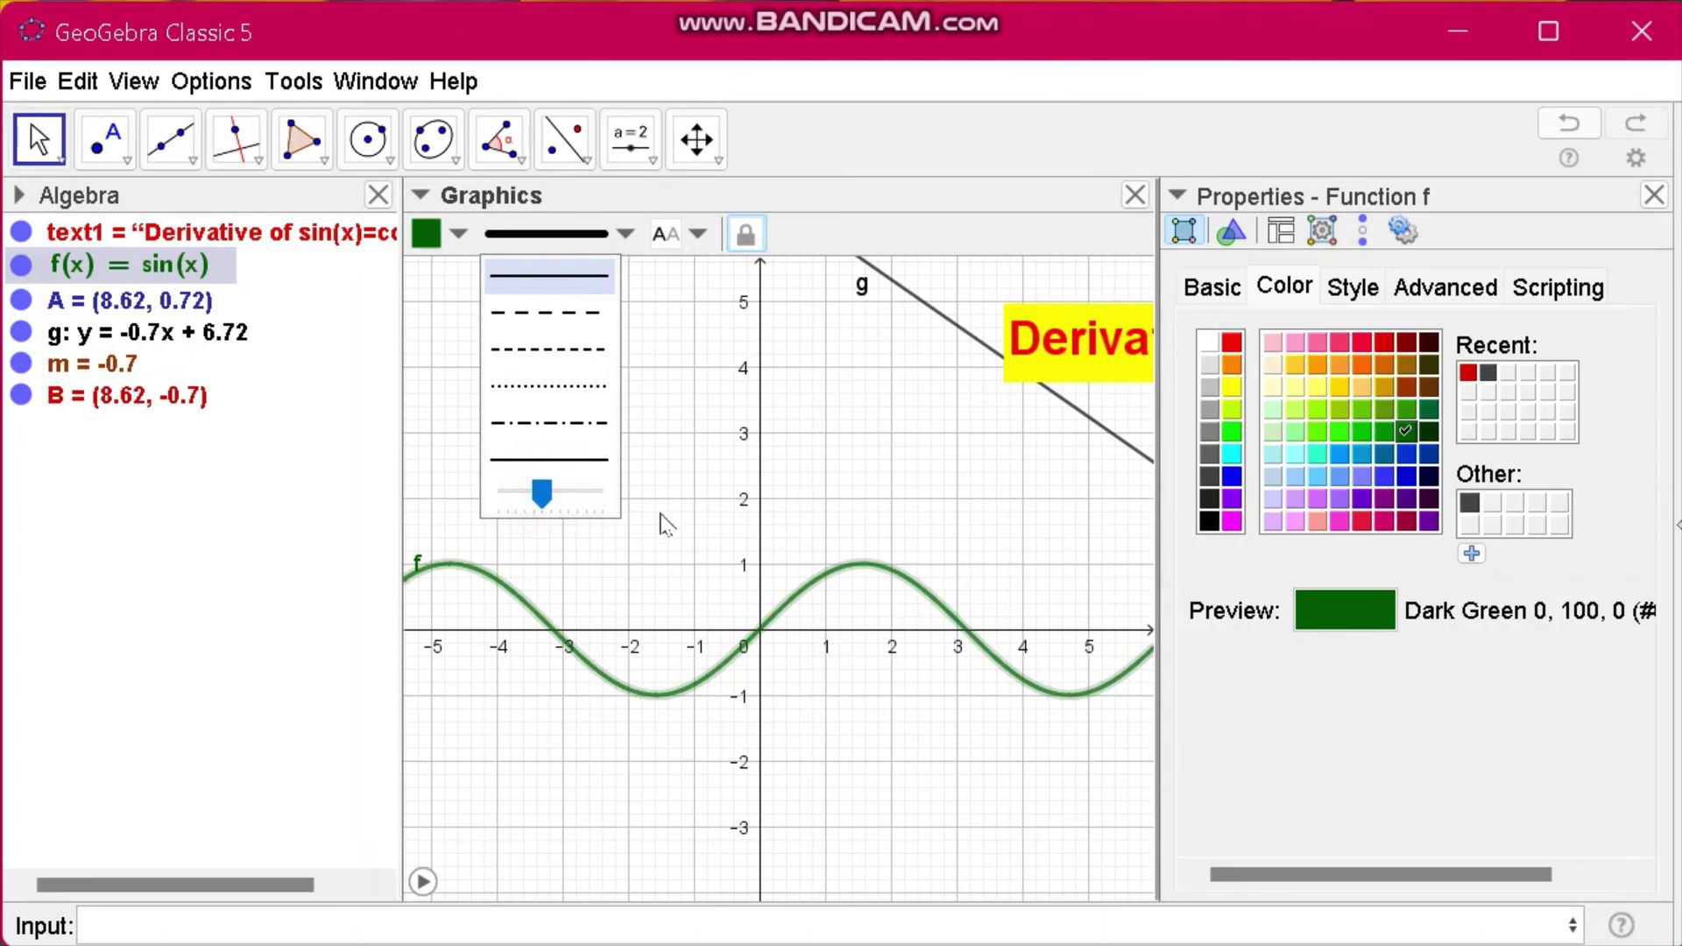
# Thicken the sine function's line a little further and close its properties
pyautogui.moveTo(545, 497); pyautogui.dragTo(571, 501)
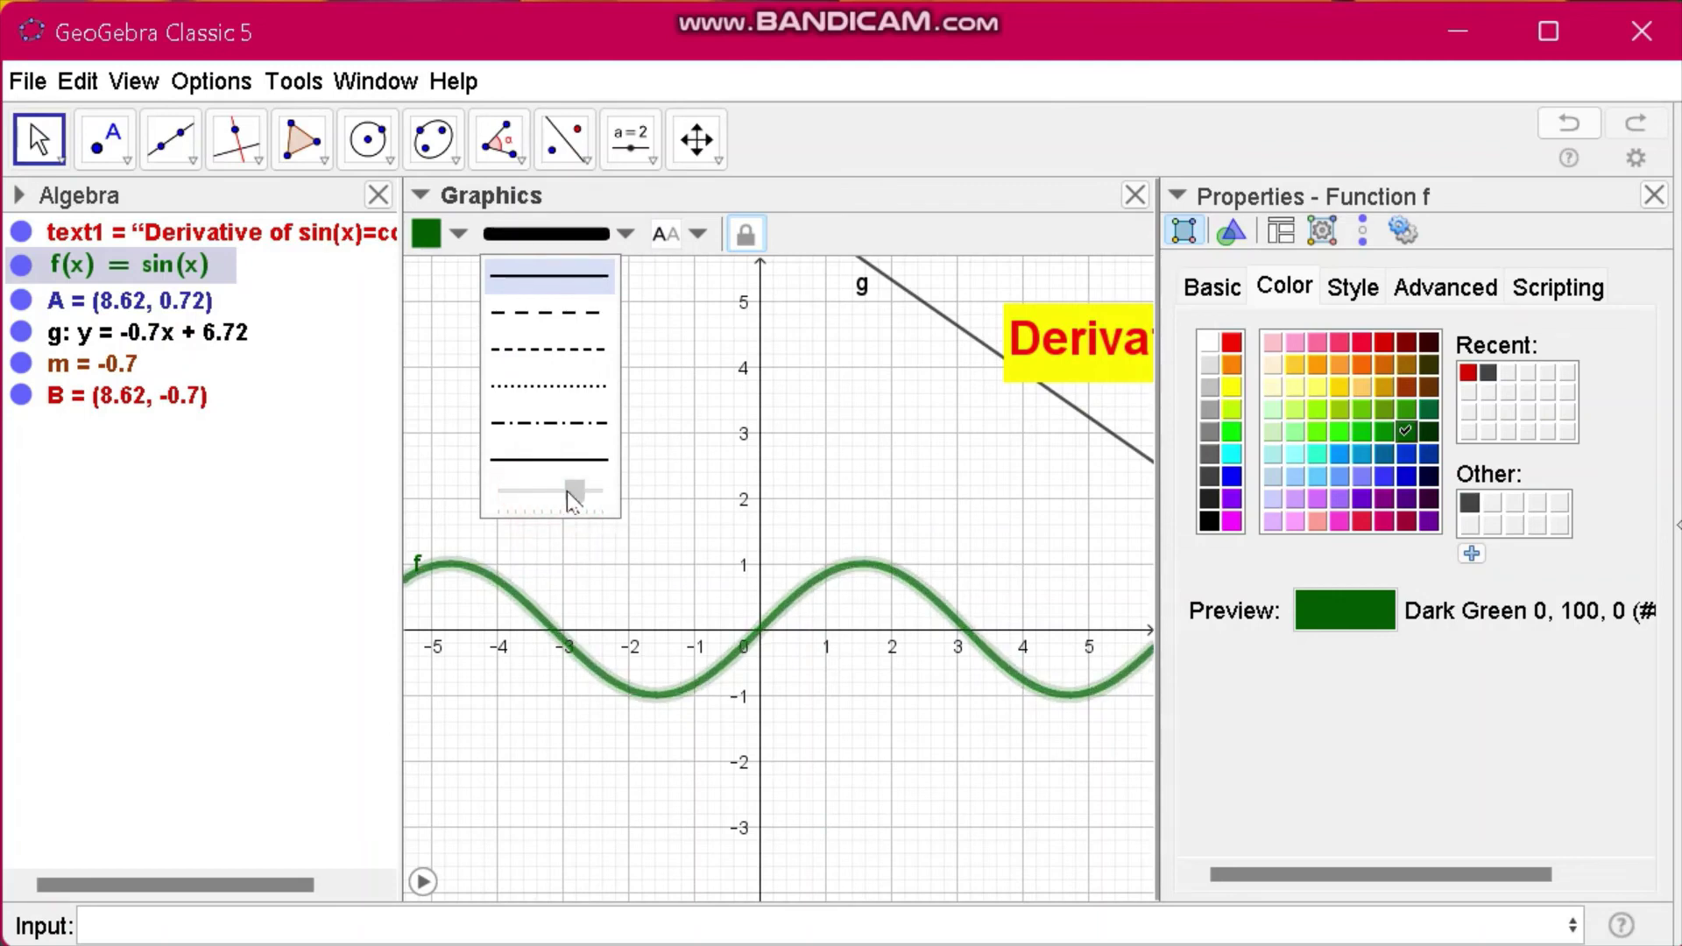
pyautogui.click(1654, 195)
pyautogui.click(1654, 194)
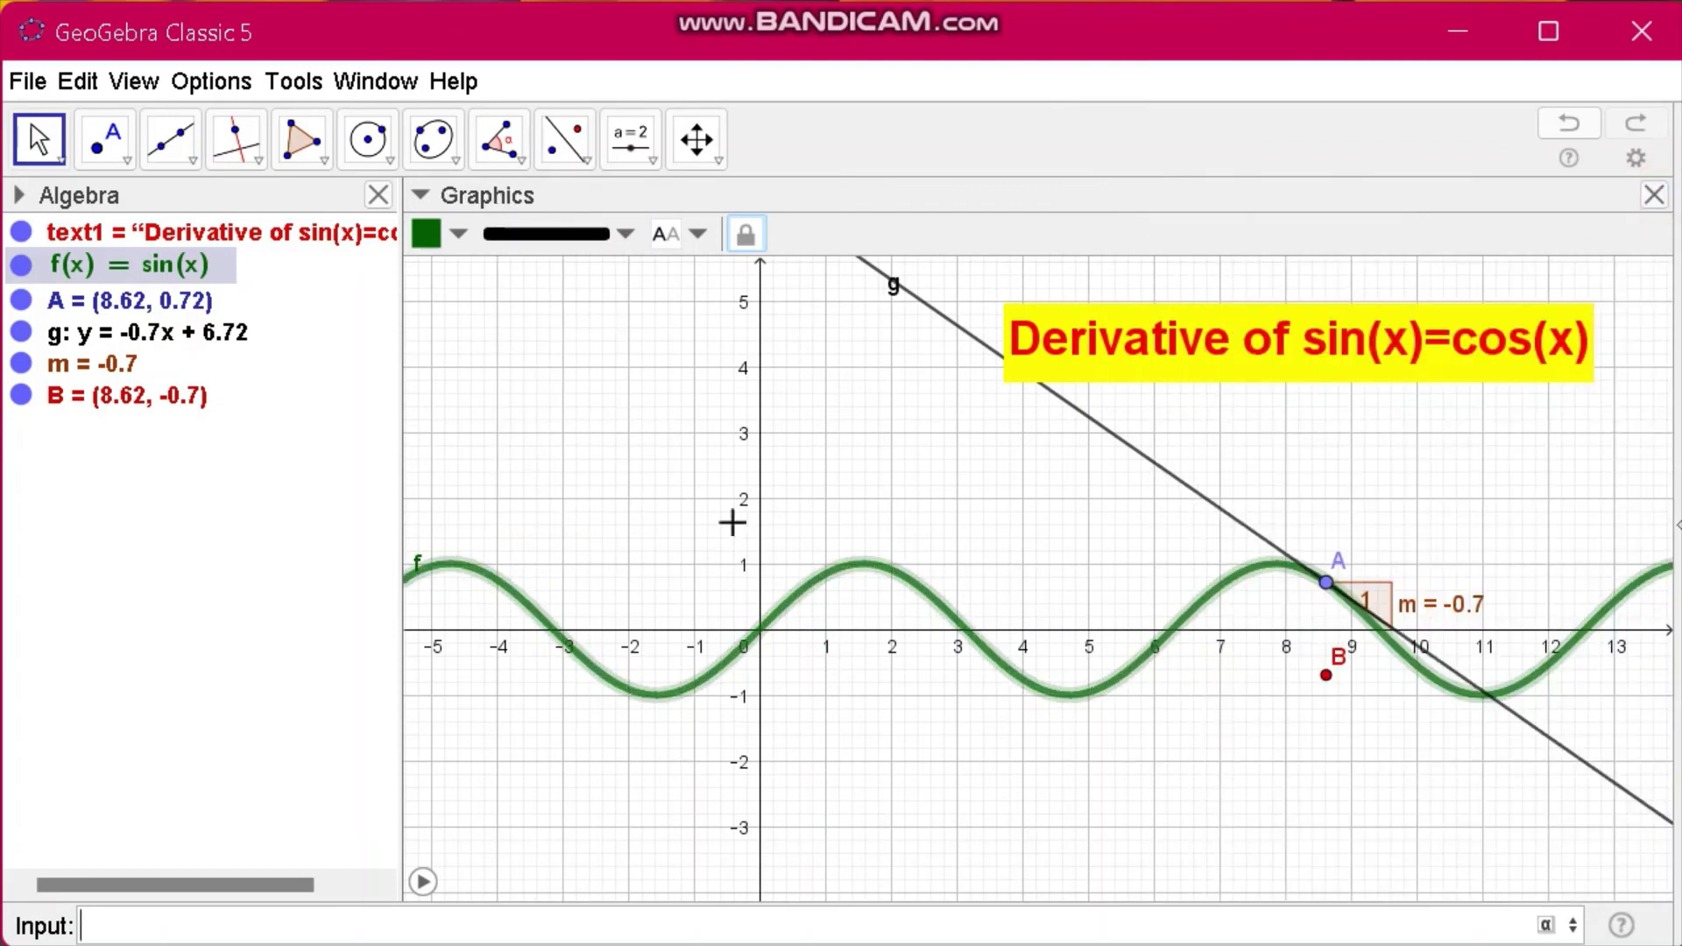
# Run the animation of point A along the sine curve so point B traces its path, and pause it after a full sweep
pyautogui.click(422, 882)
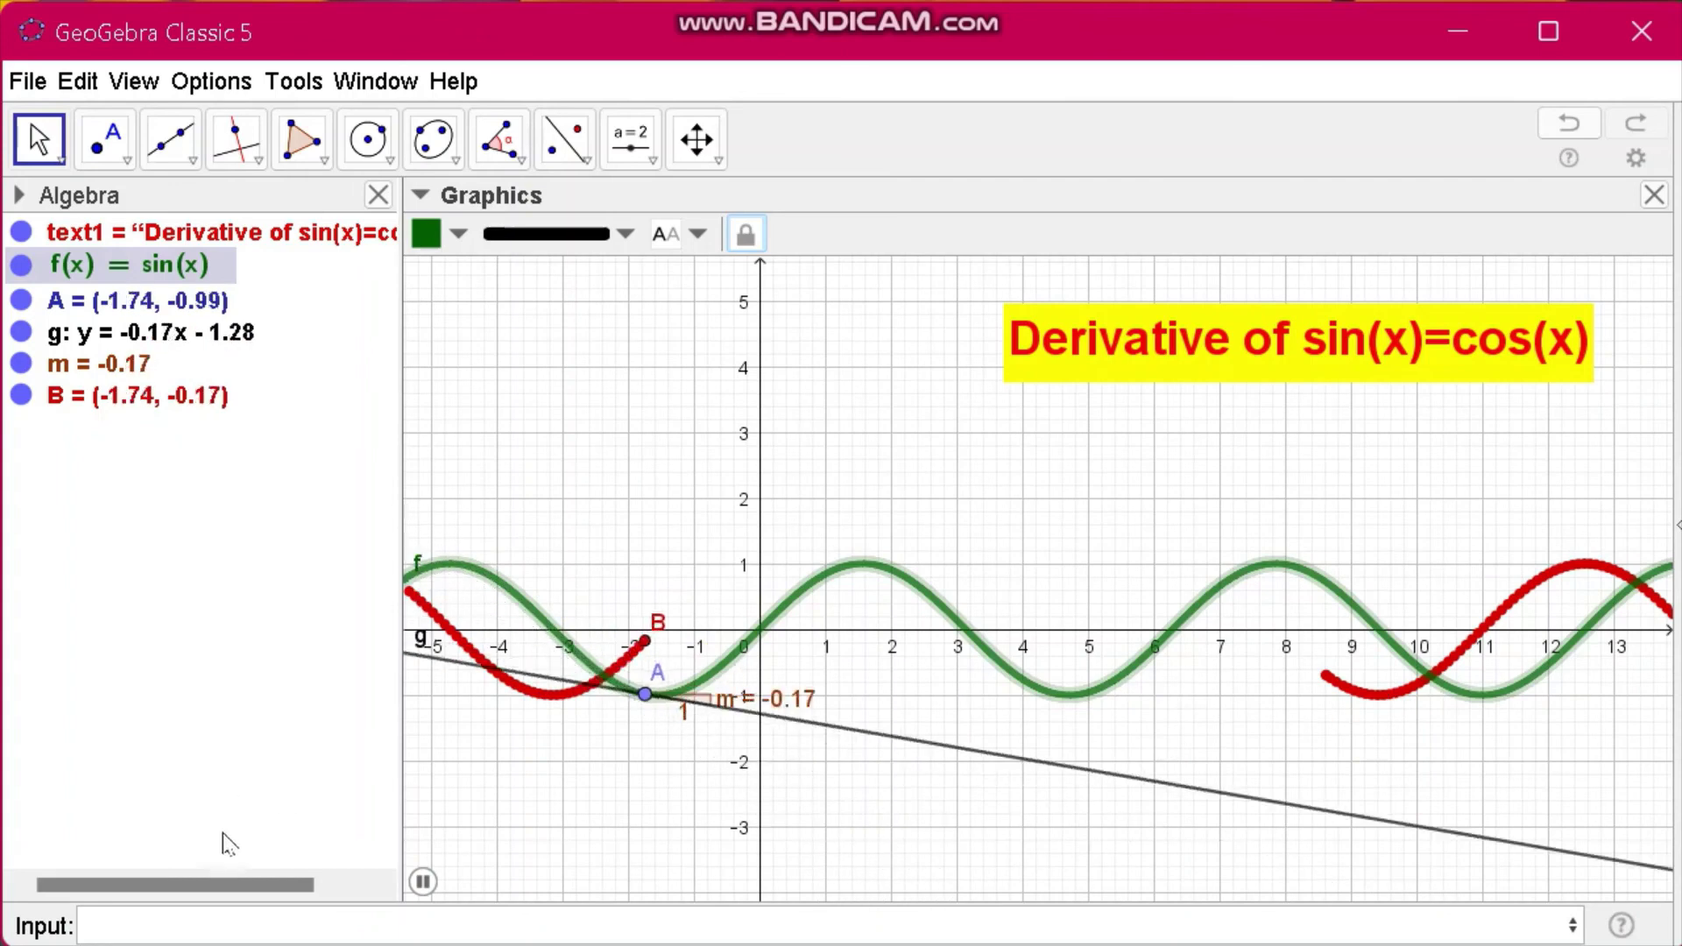
pyautogui.click(423, 882)
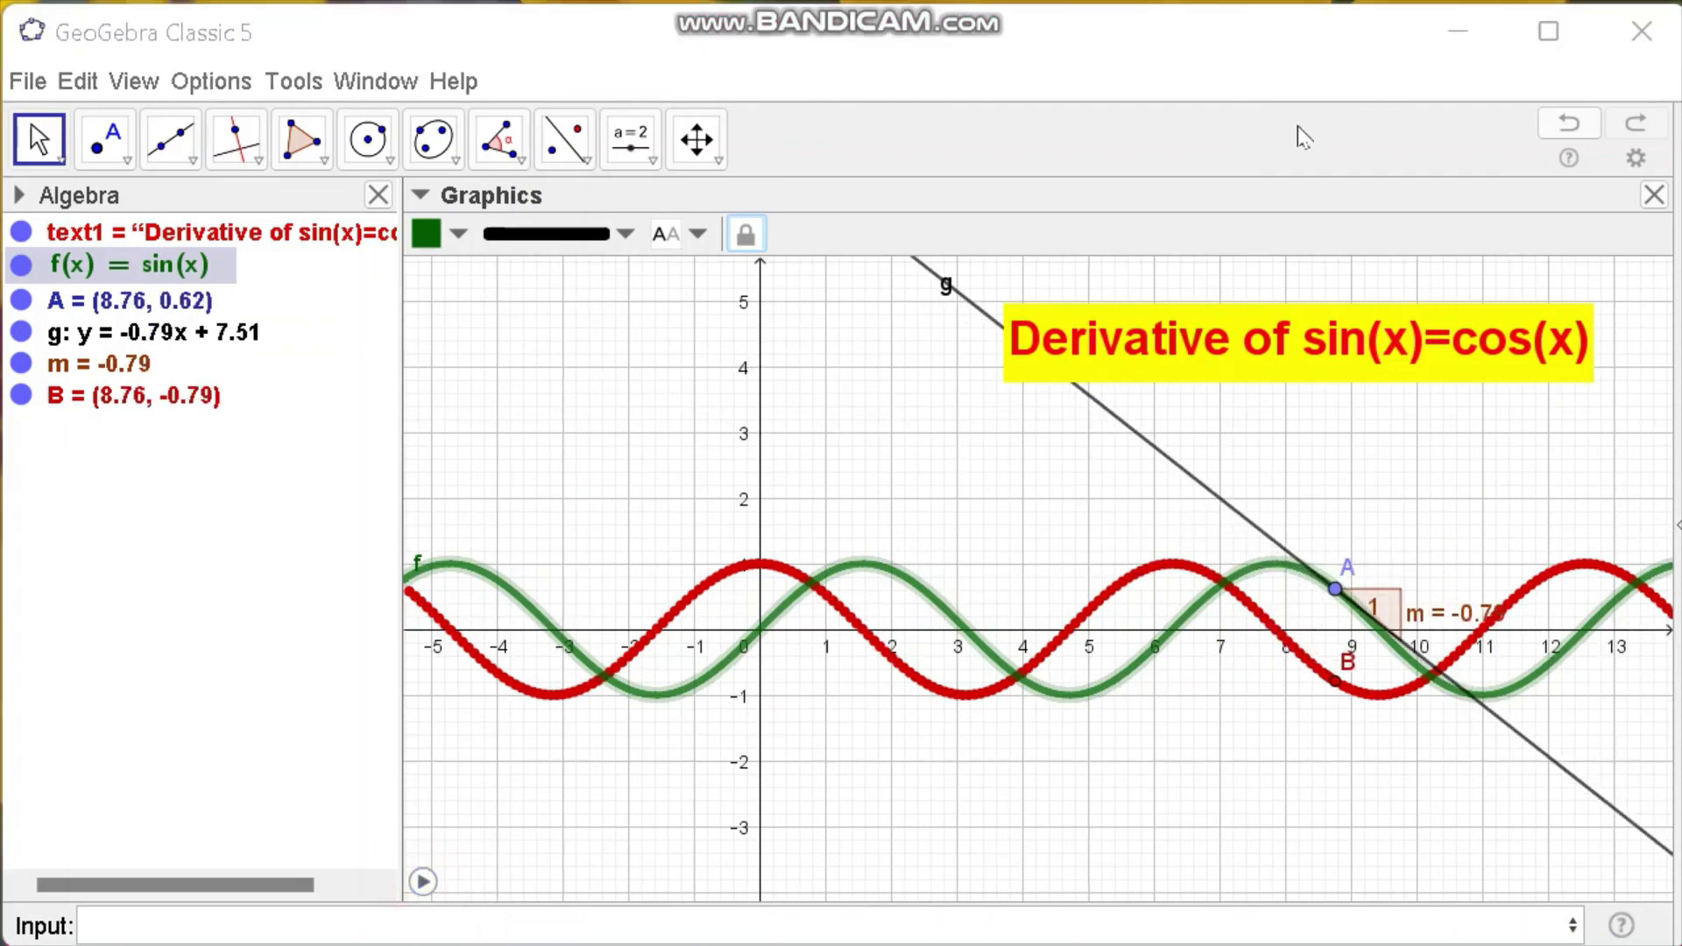
pyautogui.rightClick(792, 344)
pyautogui.click(687, 362)
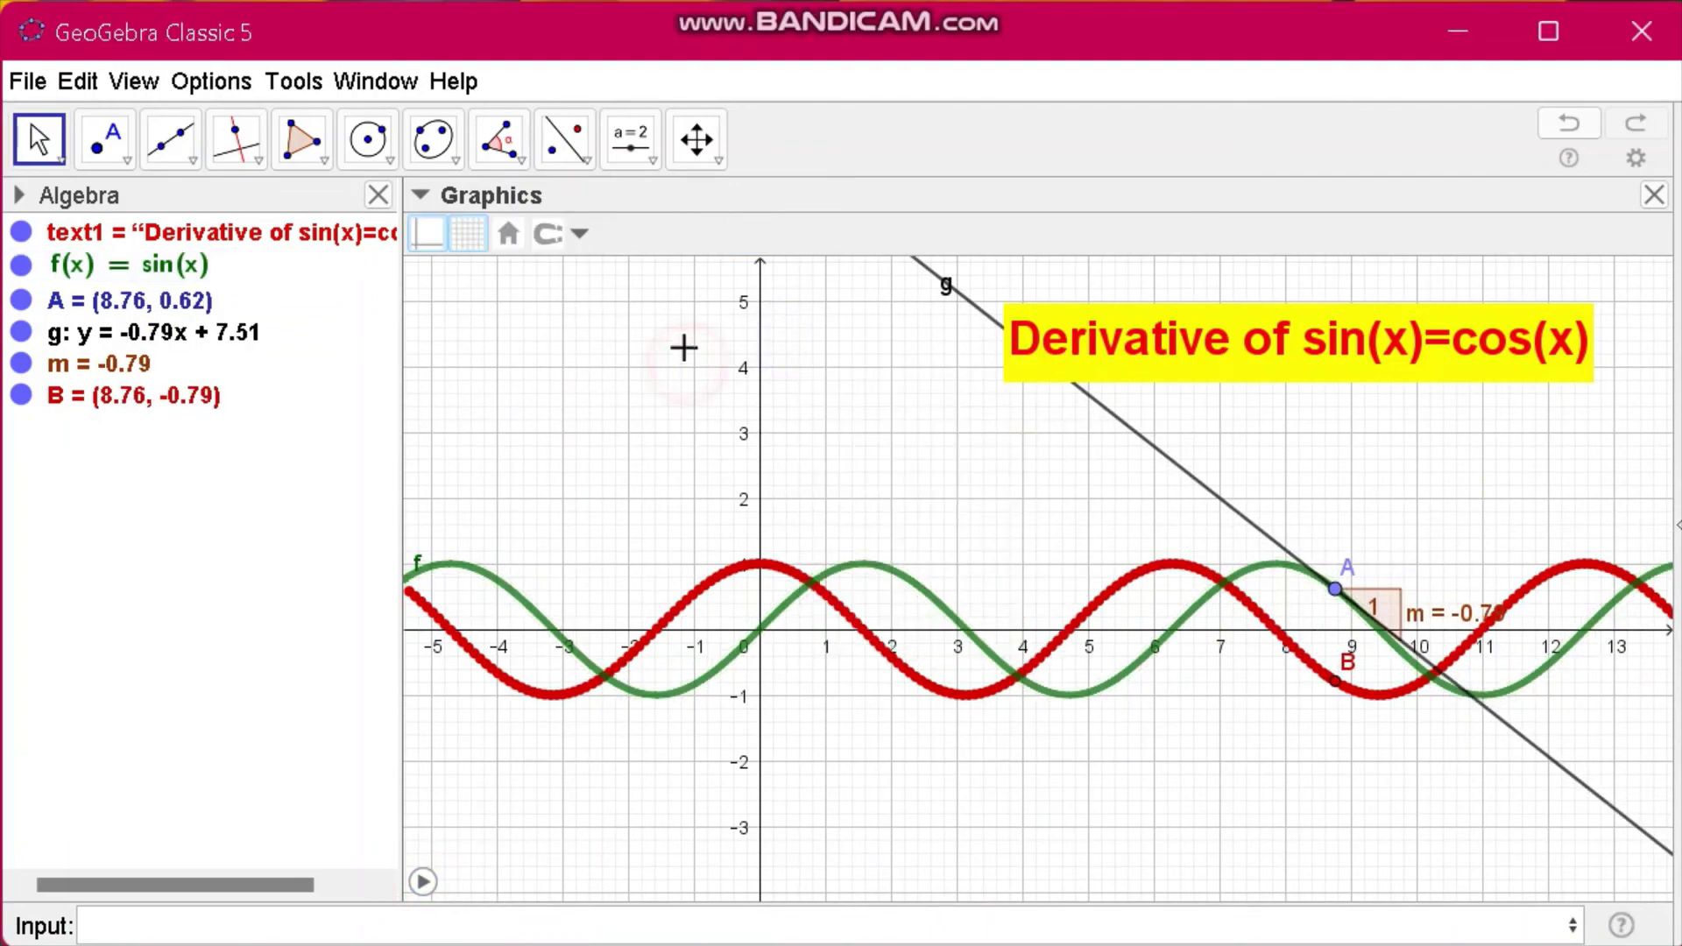
# Set the Graphics view's background color to light yellow in its preferences and close them
pyautogui.rightClick(686, 346)
pyautogui.click(871, 726)
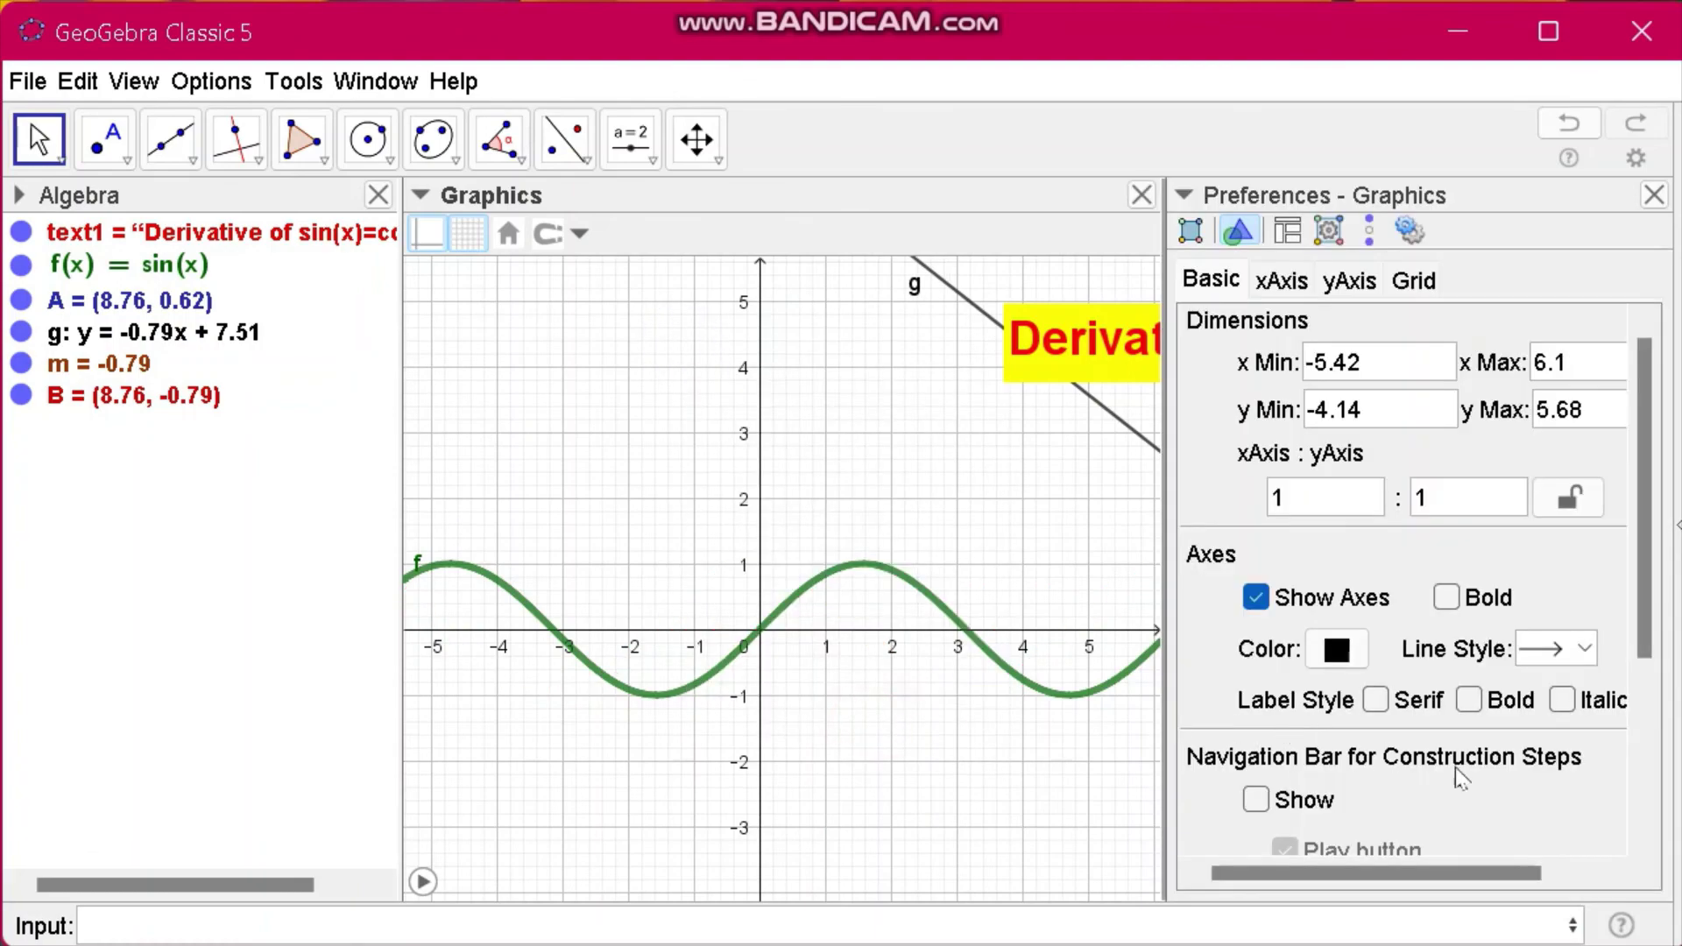
pyautogui.moveTo(1642, 611); pyautogui.dragTo(1634, 880)
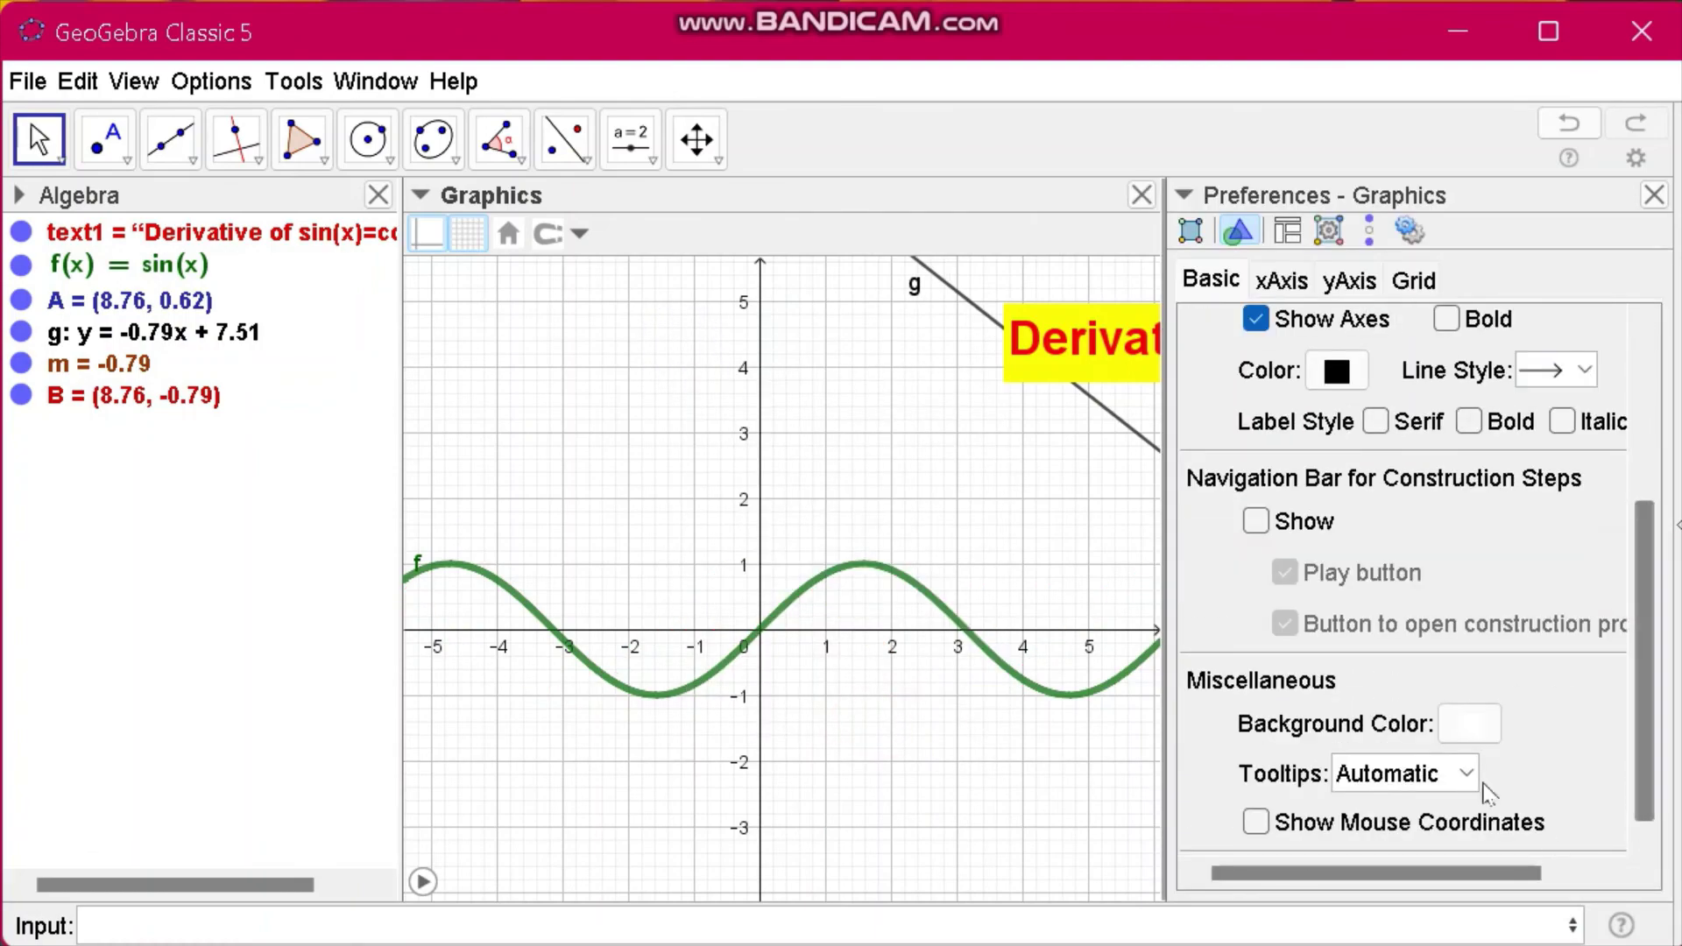
pyautogui.click(1470, 722)
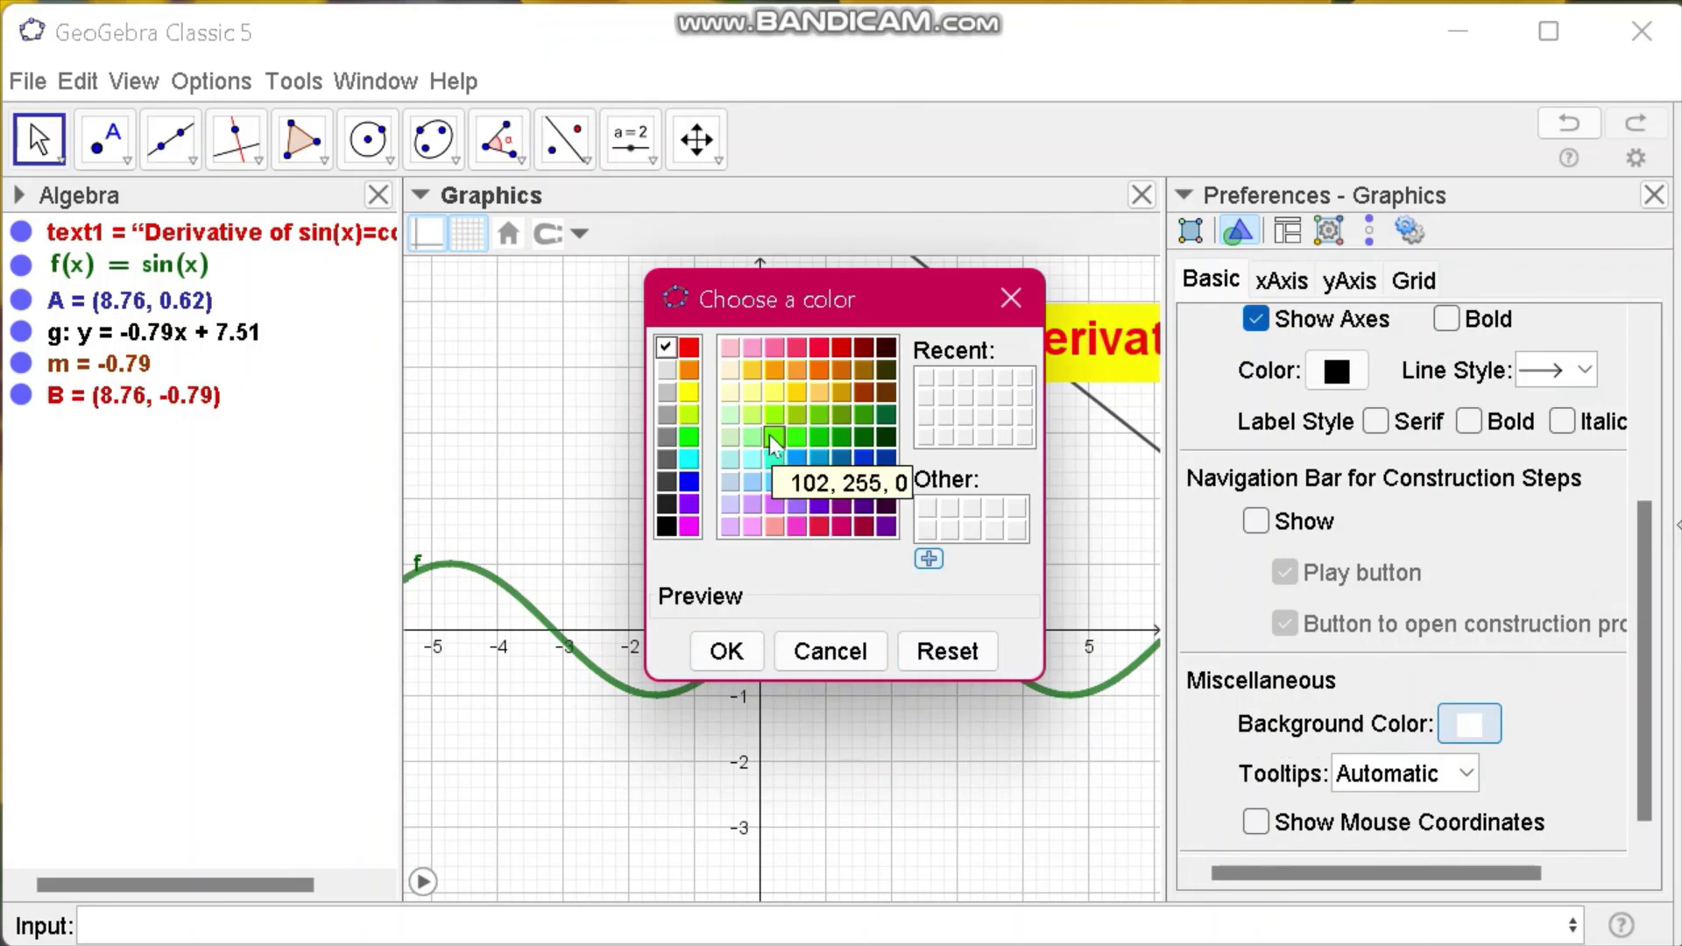
pyautogui.click(753, 392)
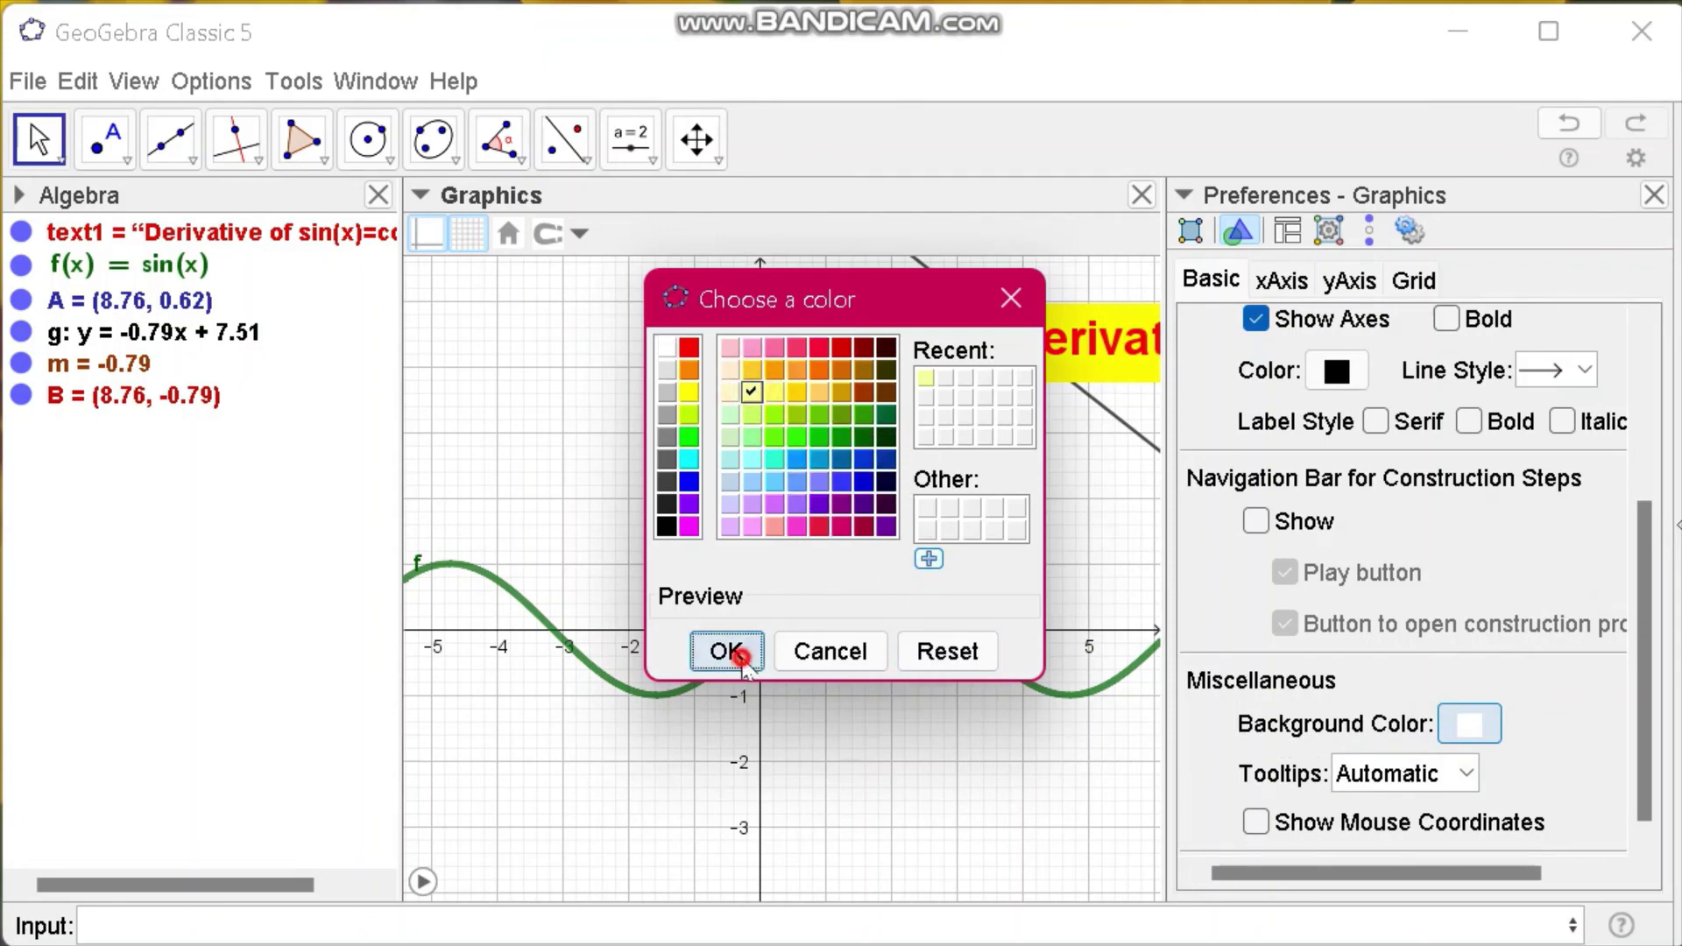
pyautogui.click(732, 648)
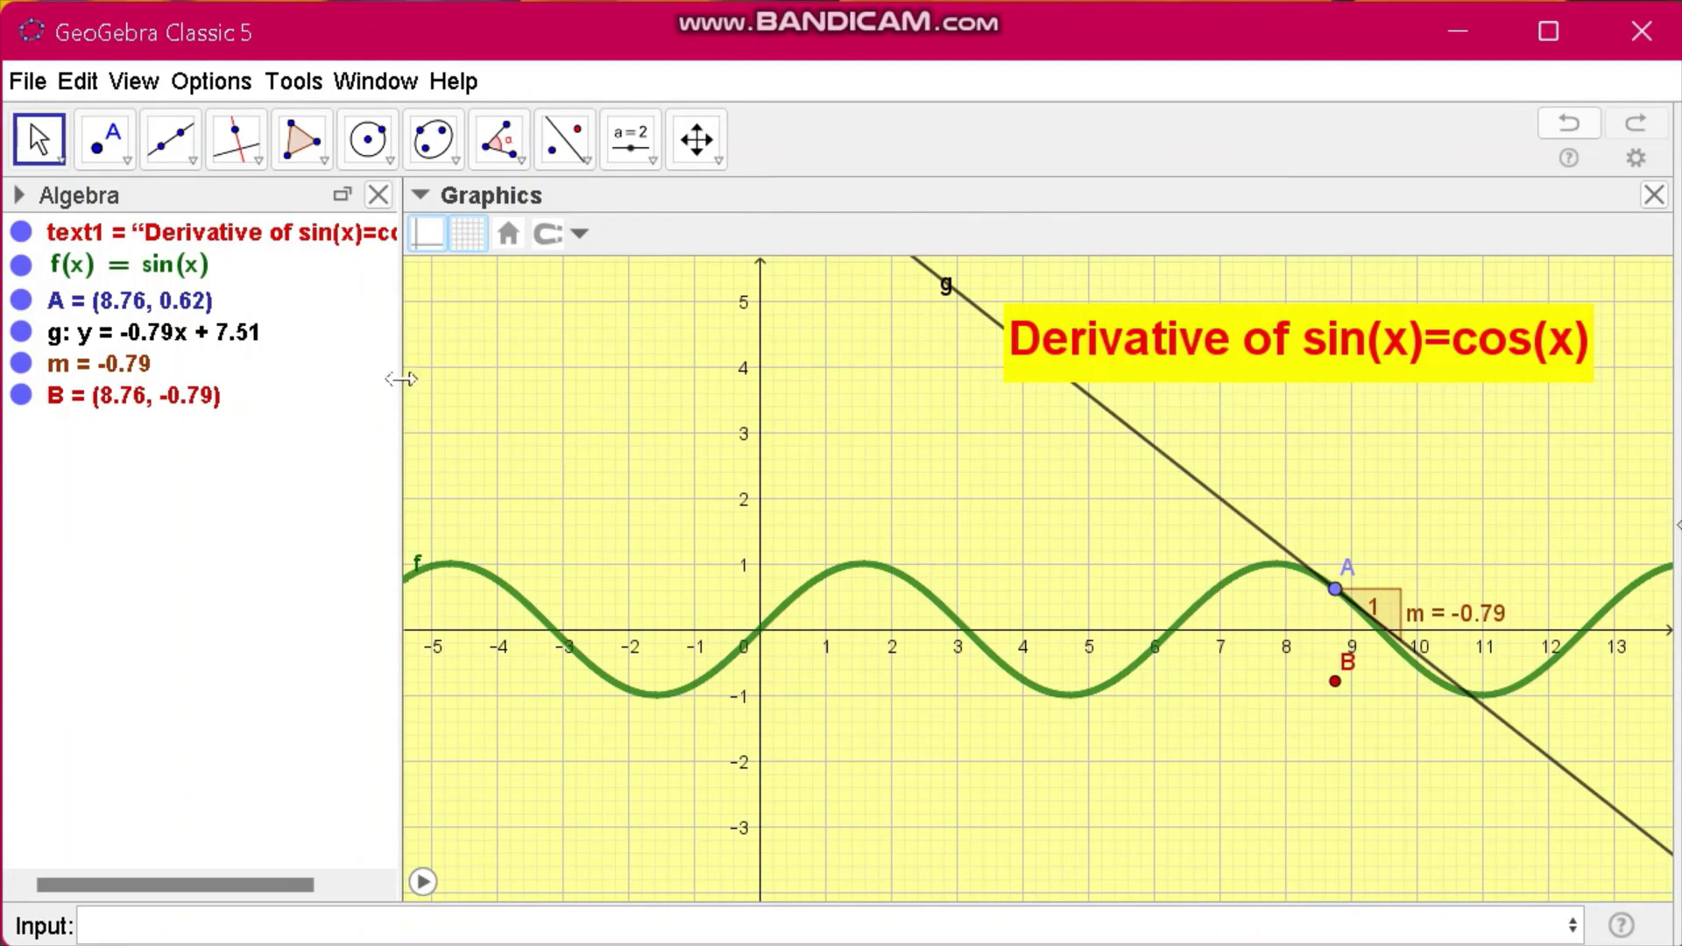
# Narrow the Algebra view to widen the graph area, and animate point A until B retraces the full derivative curve, pausing there
pyautogui.moveTo(401, 378); pyautogui.dragTo(268, 386)
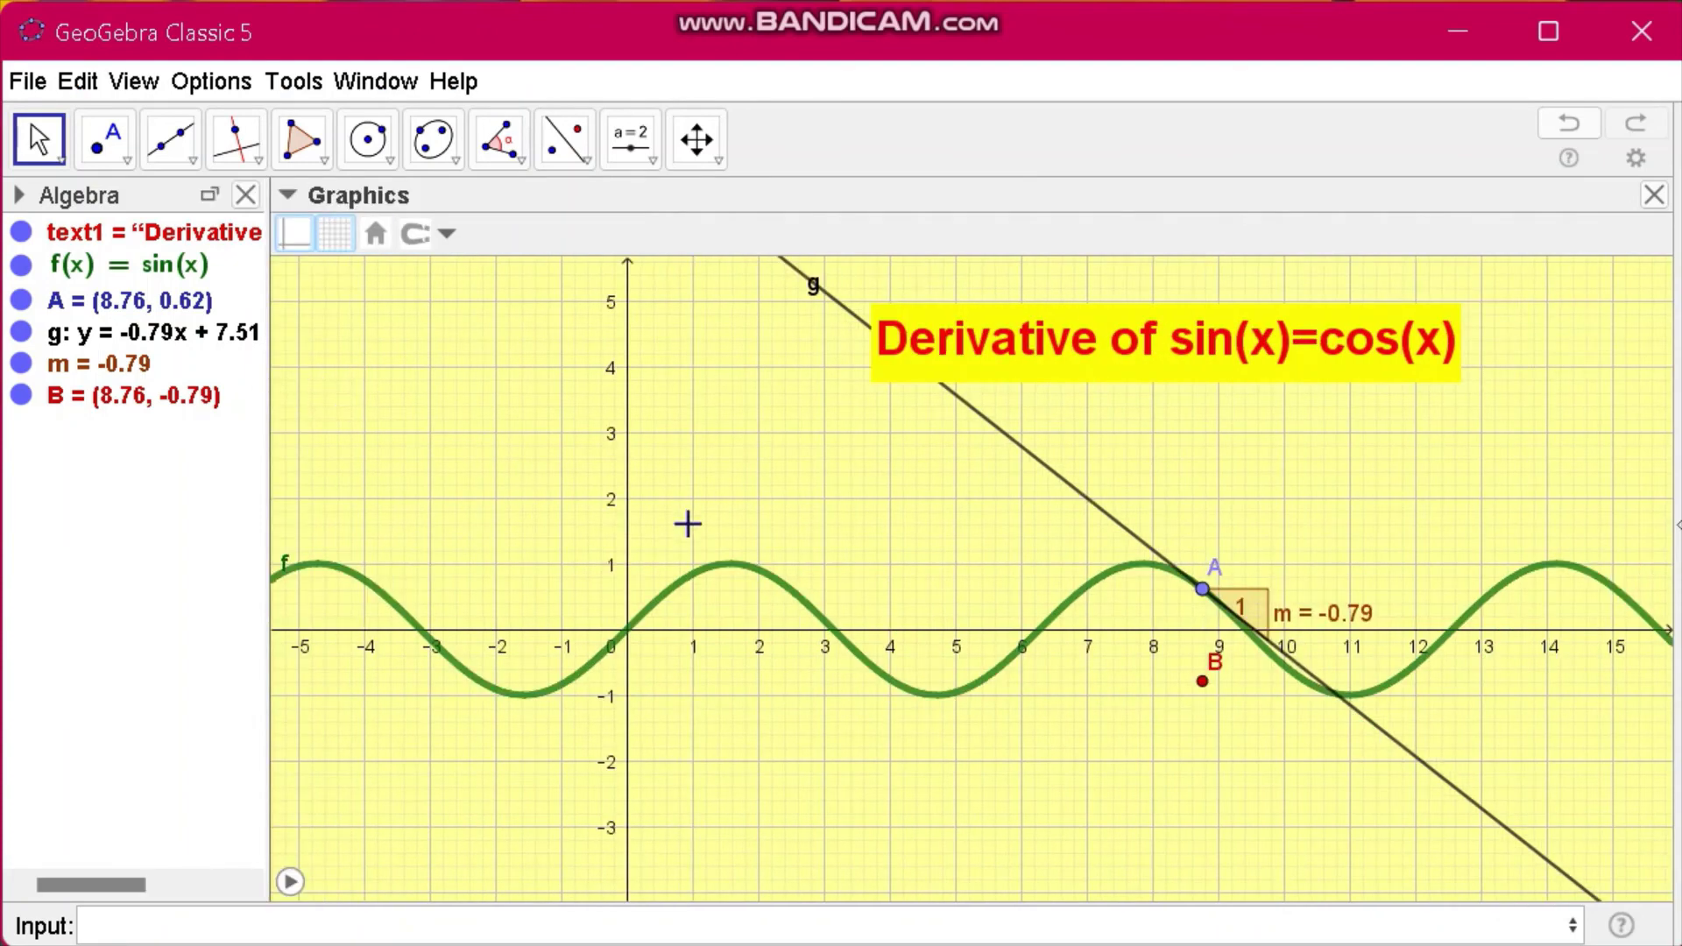
pyautogui.moveTo(569, 476); pyautogui.dragTo(583, 424)
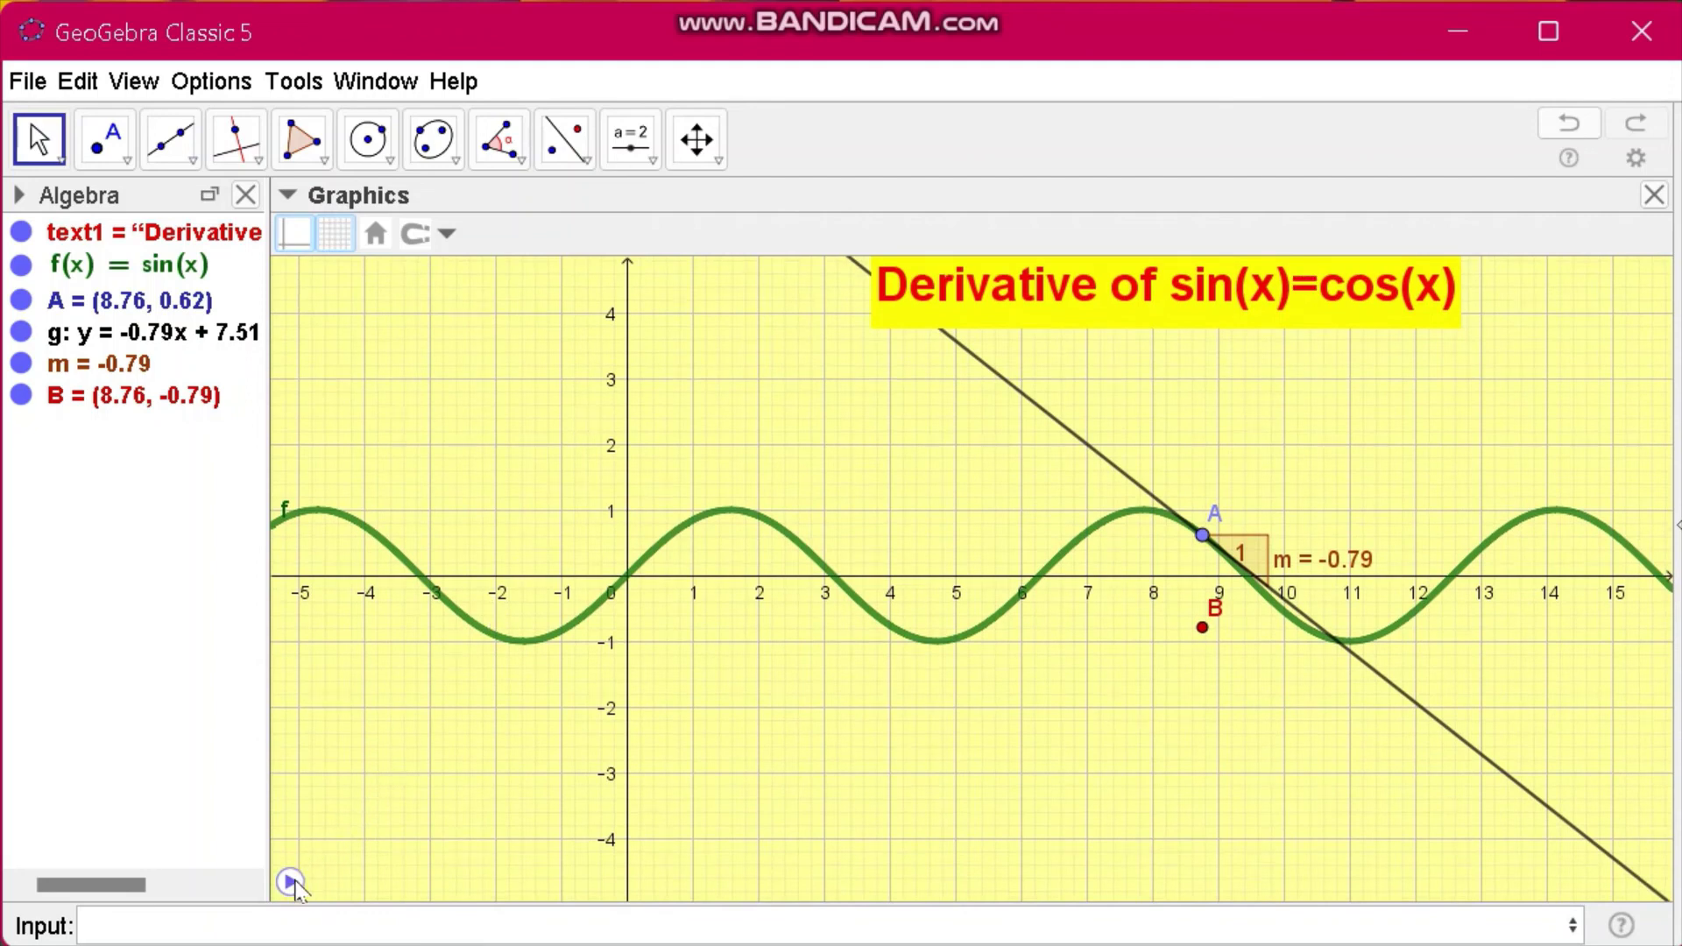
pyautogui.click(291, 881)
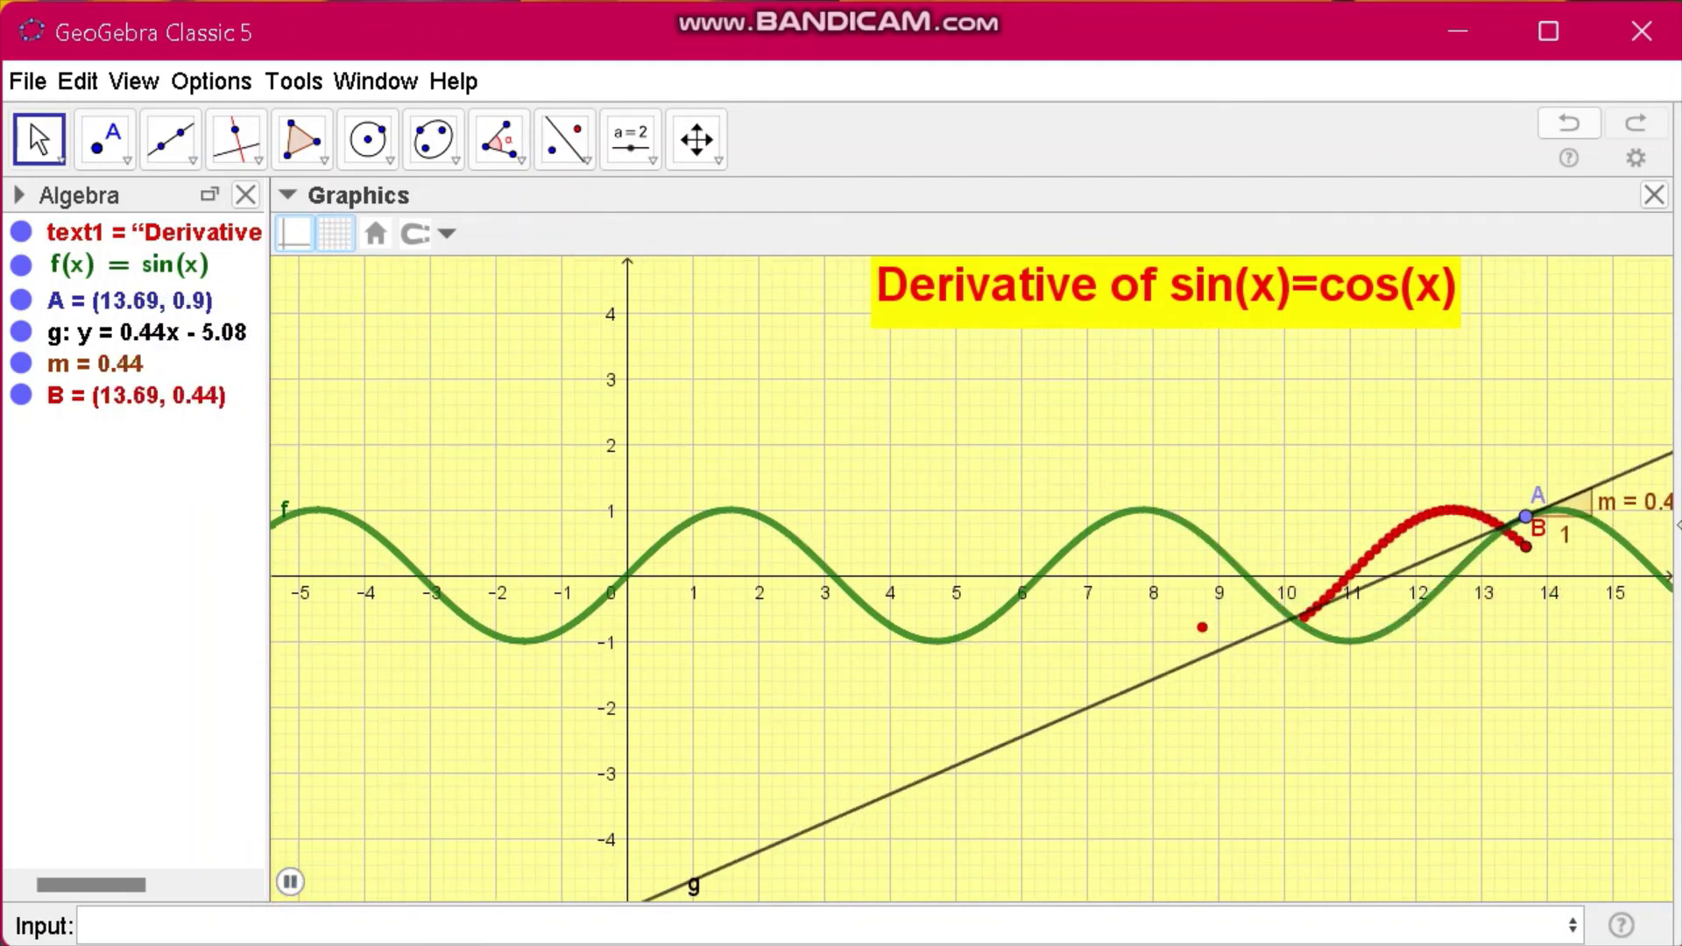
pyautogui.click(291, 882)
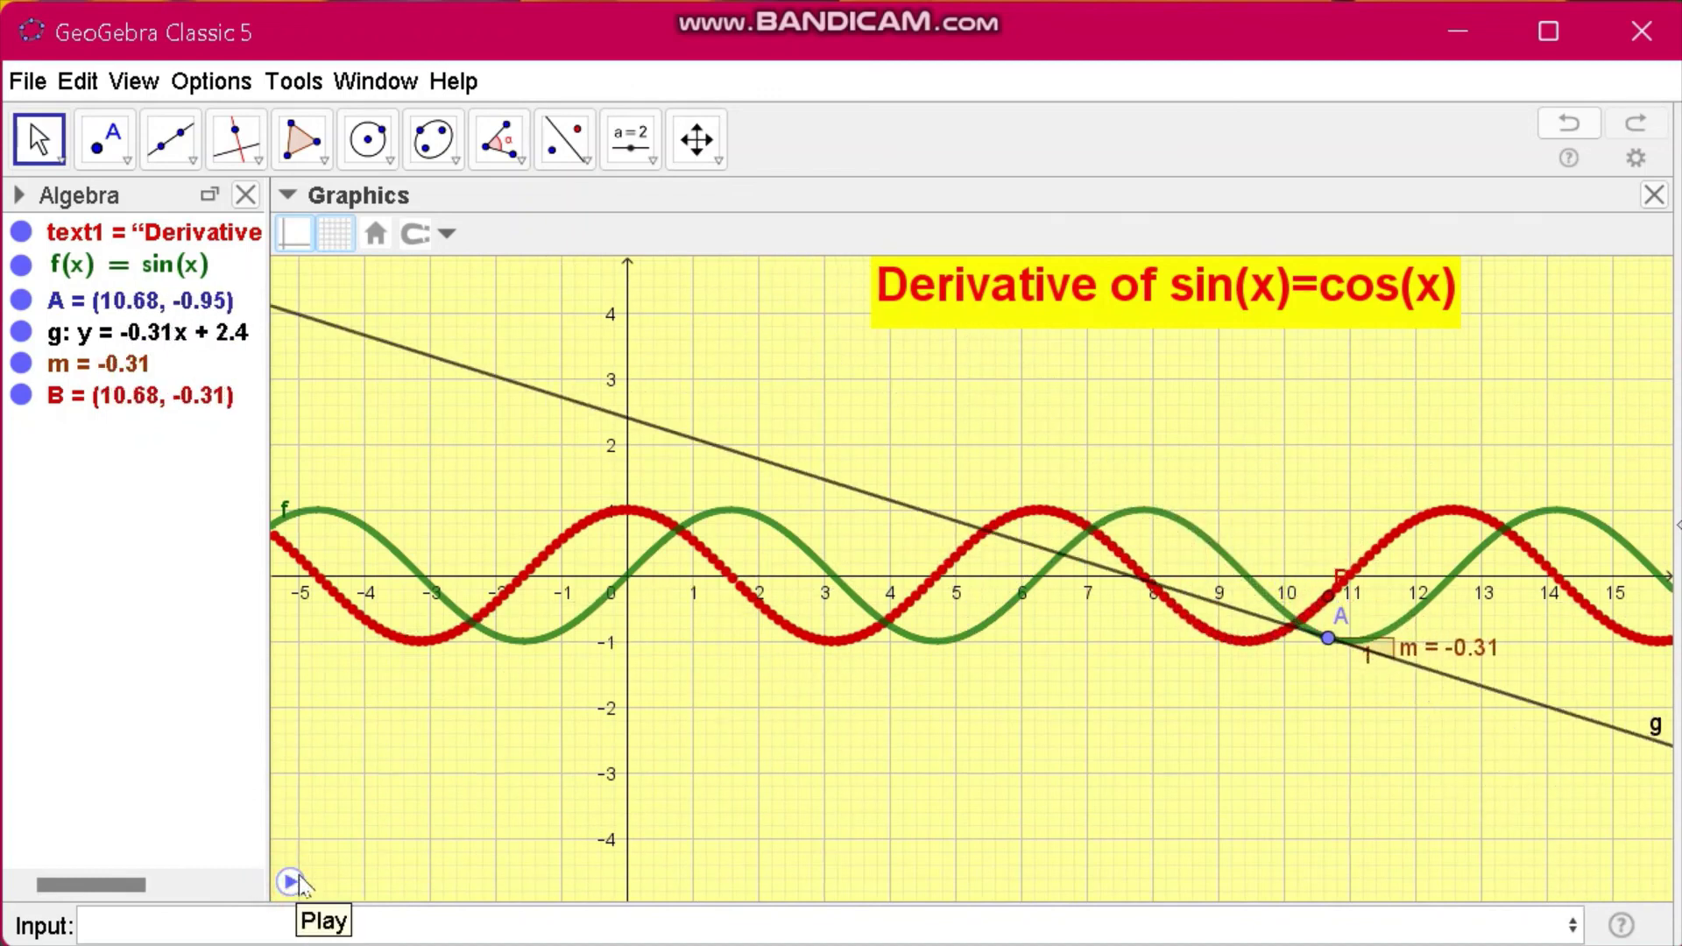